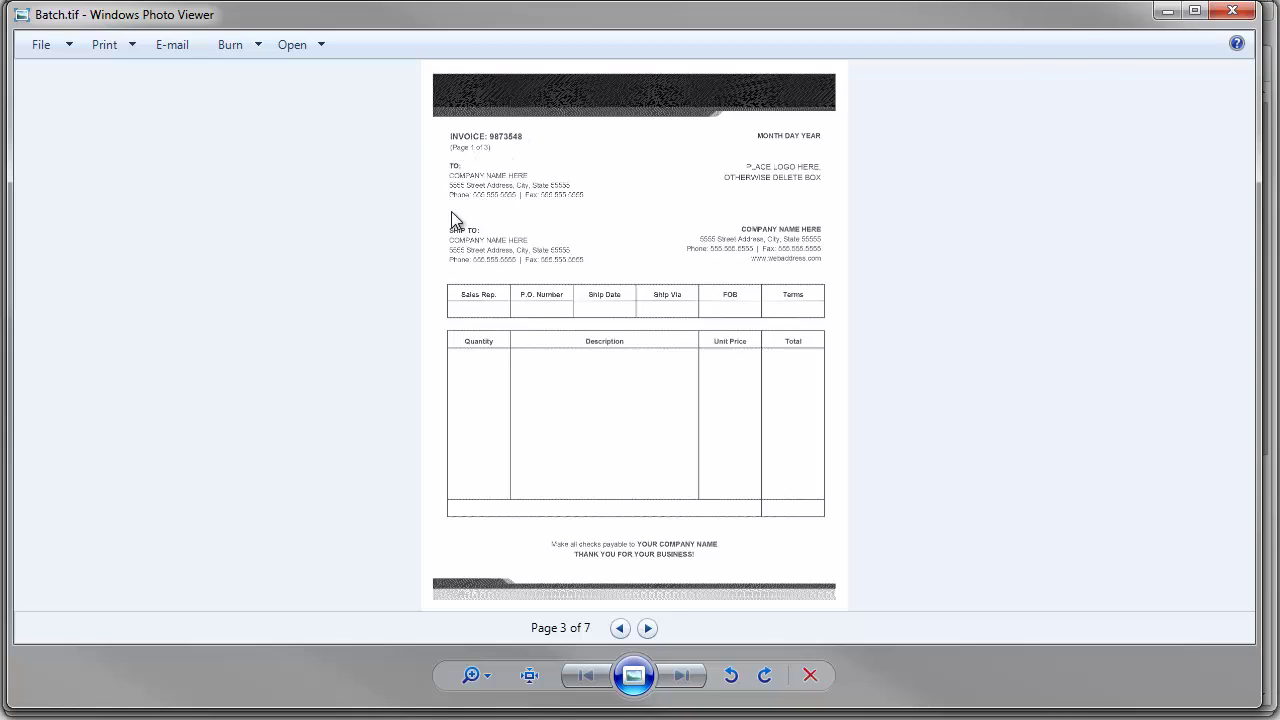
Step through the Batch.tif invoice pages to Page 7 of 7, then close Photo Viewer
left_click(646, 628)
left_click(647, 628)
left_click(647, 628)
left_click(1167, 11)
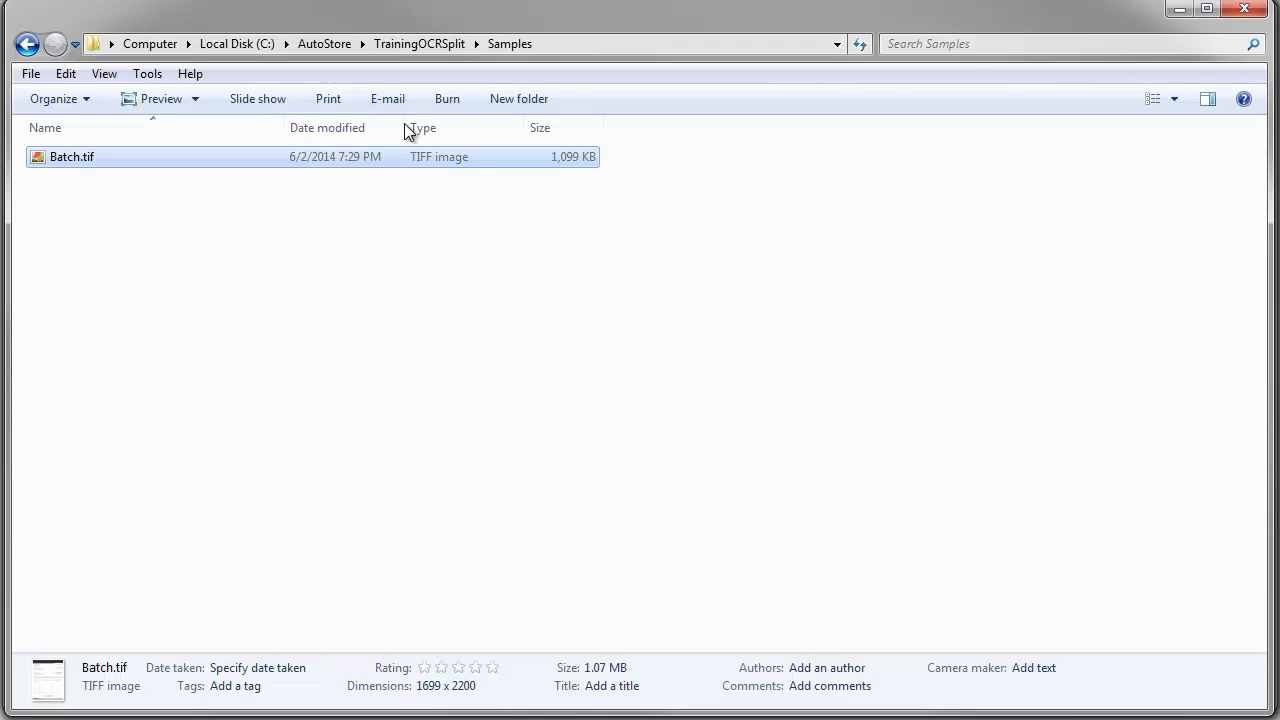
Send Batch.tif from Samples to the Split capture task, confirm, and return to TrainingOCRSplit
left_click(451, 44)
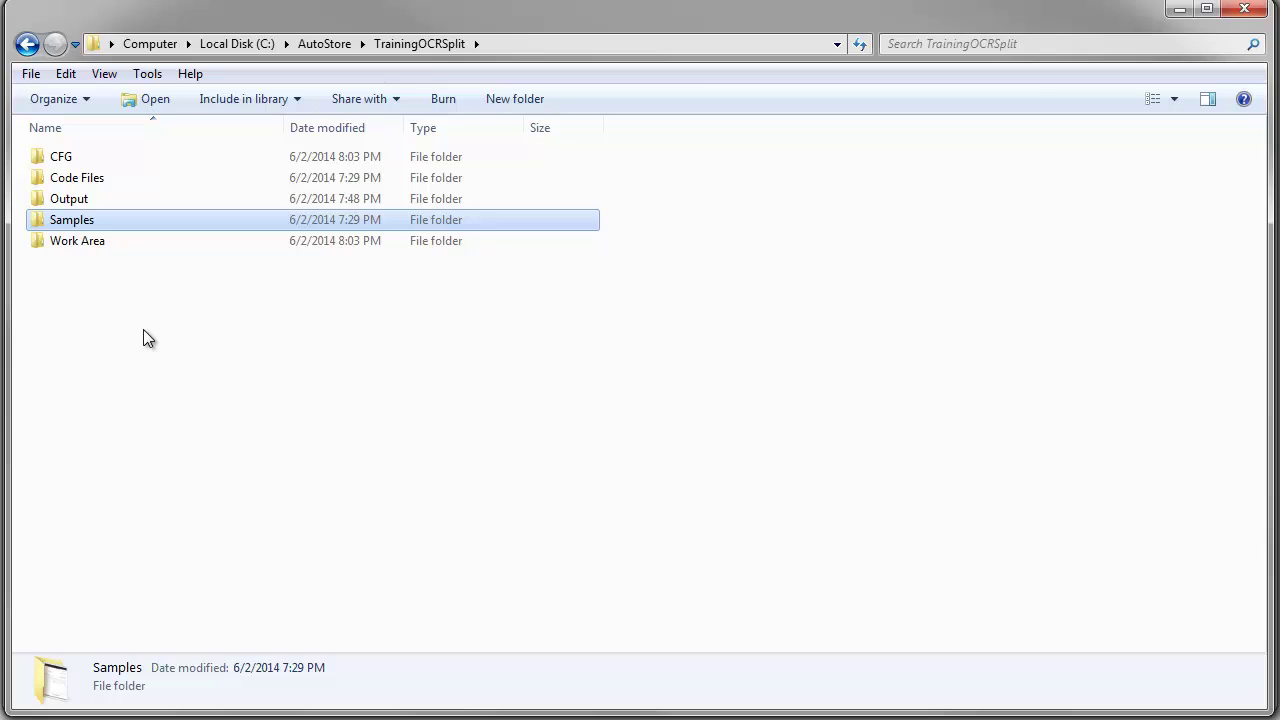
double_click(98, 224)
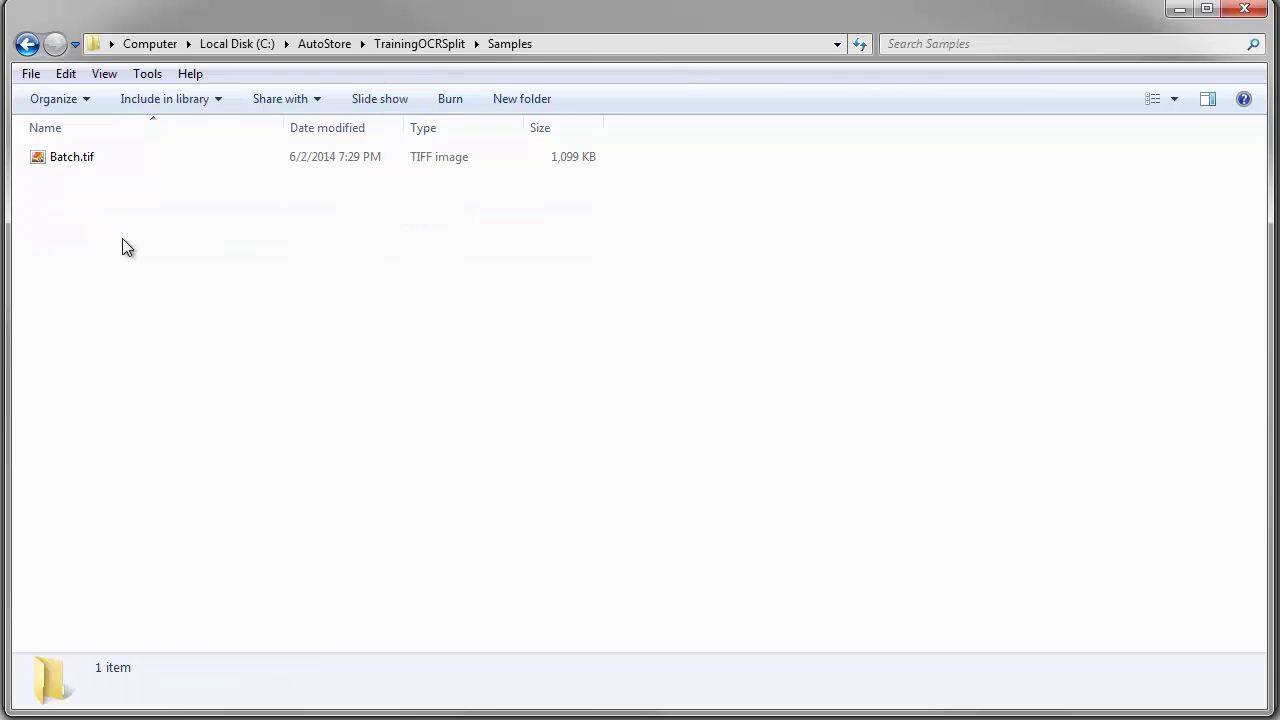
left_click(65, 165)
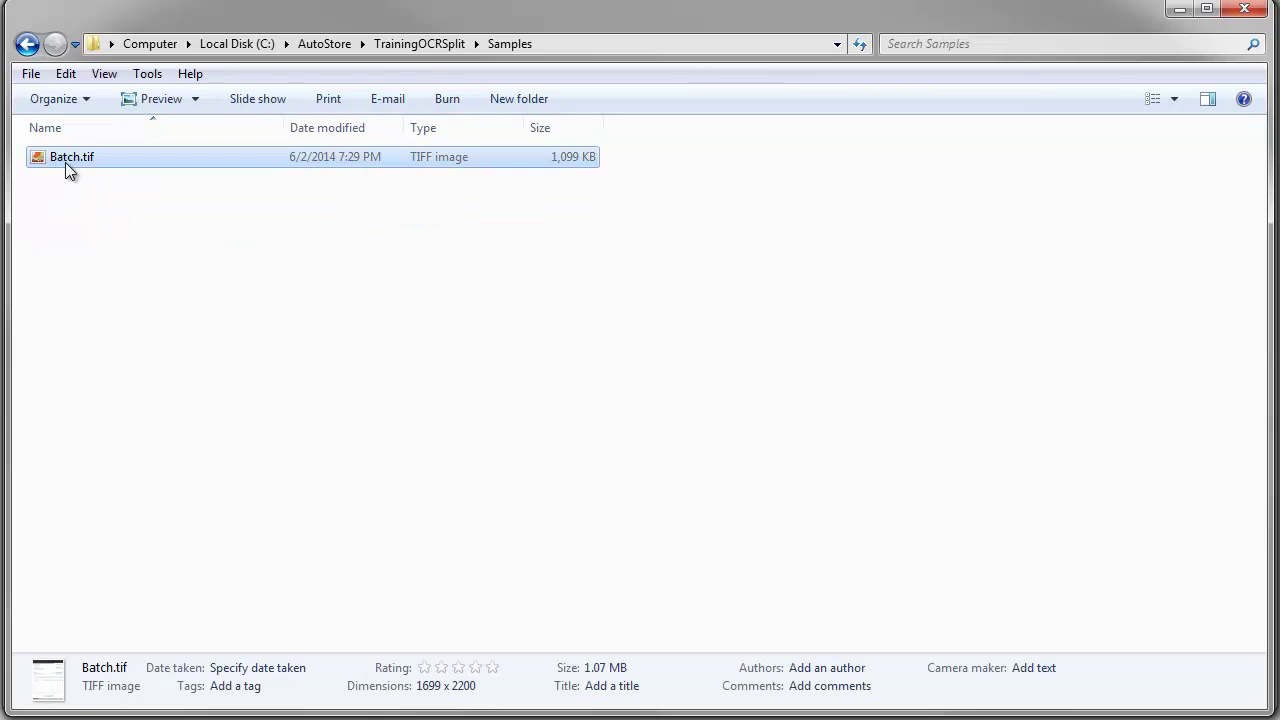
right_click(65, 164)
mouse_move(221, 373)
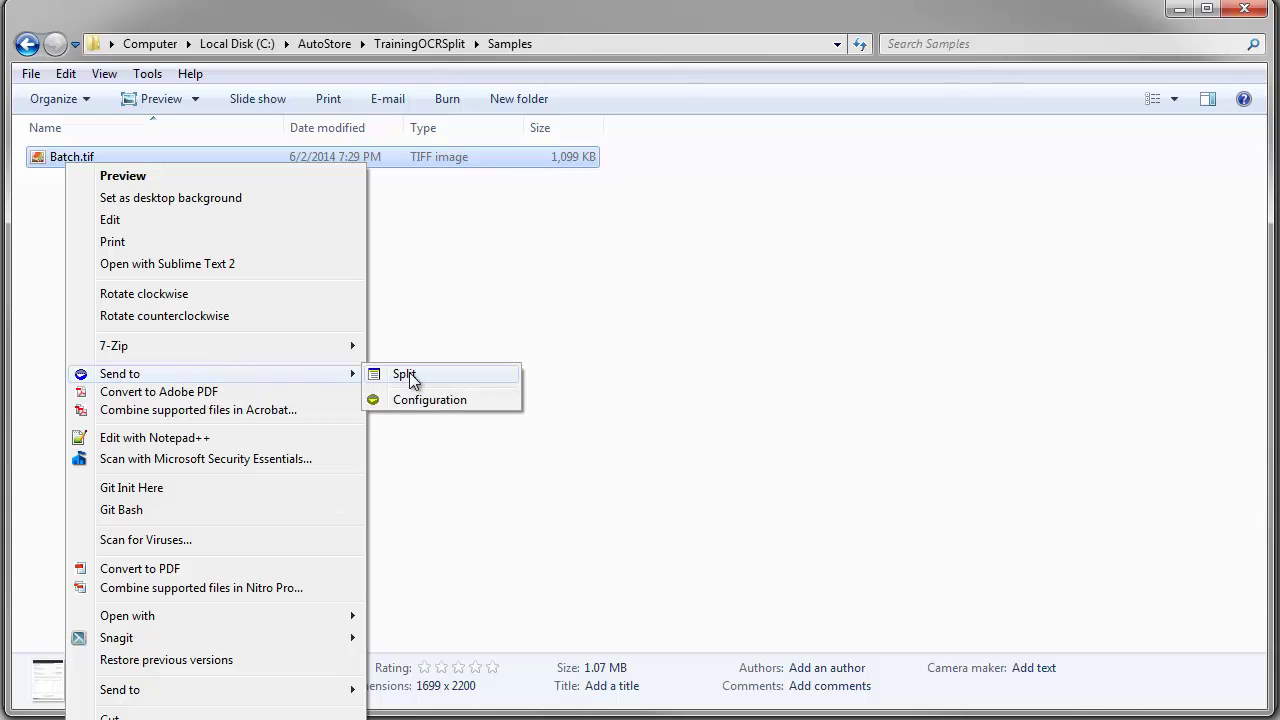
left_click(420, 376)
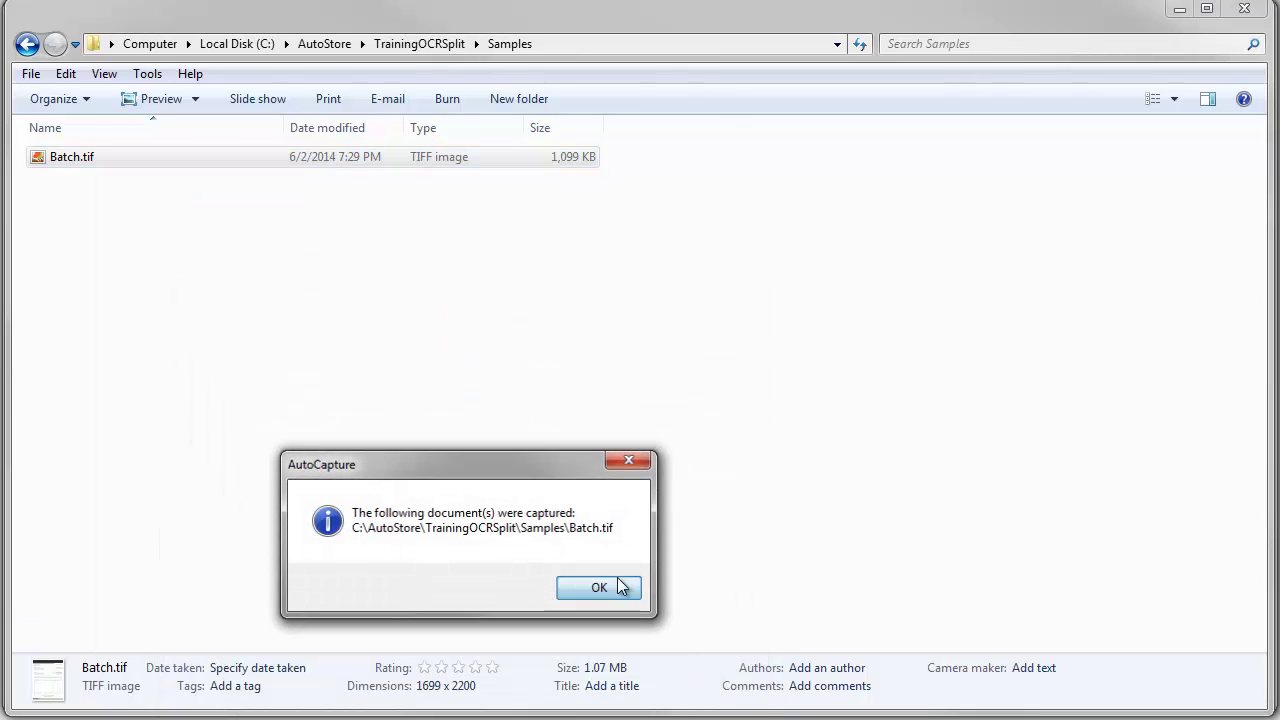
left_click(612, 587)
left_click(441, 50)
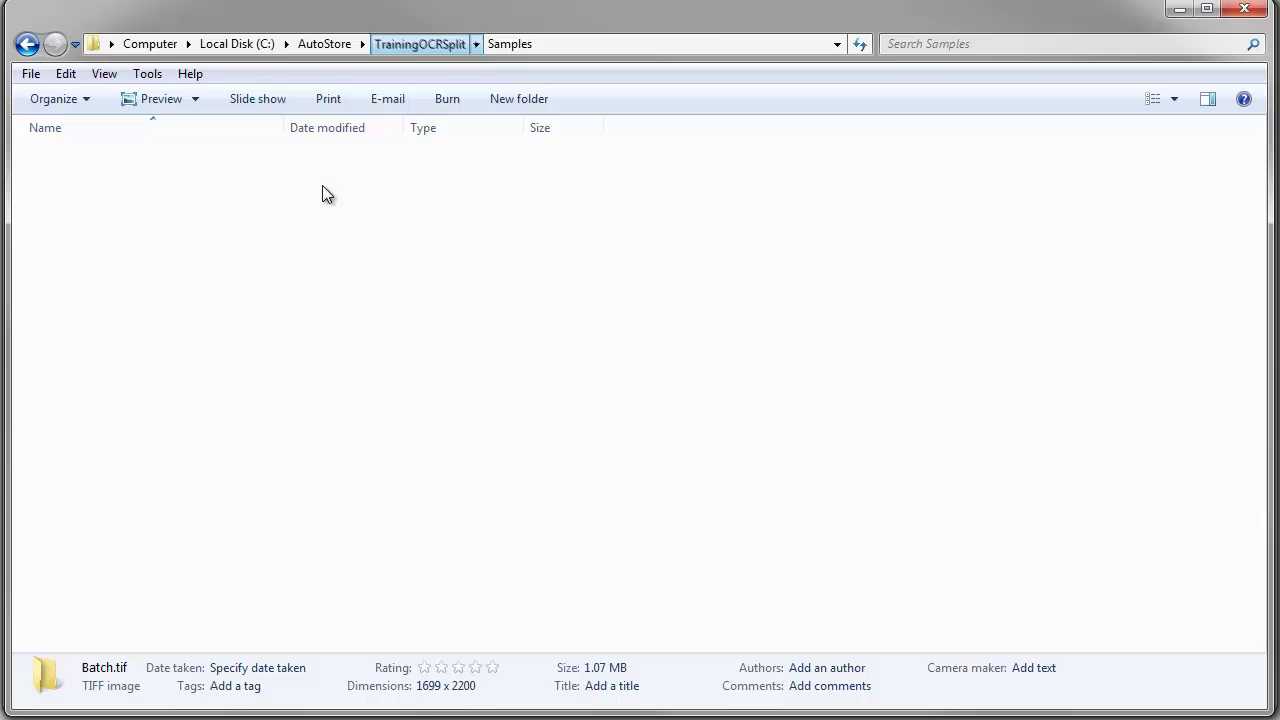
View Batch_11.tif, Batch_21.tif and Batch_31.tif from Output in Photo Viewer, then close it
double_click(87, 200)
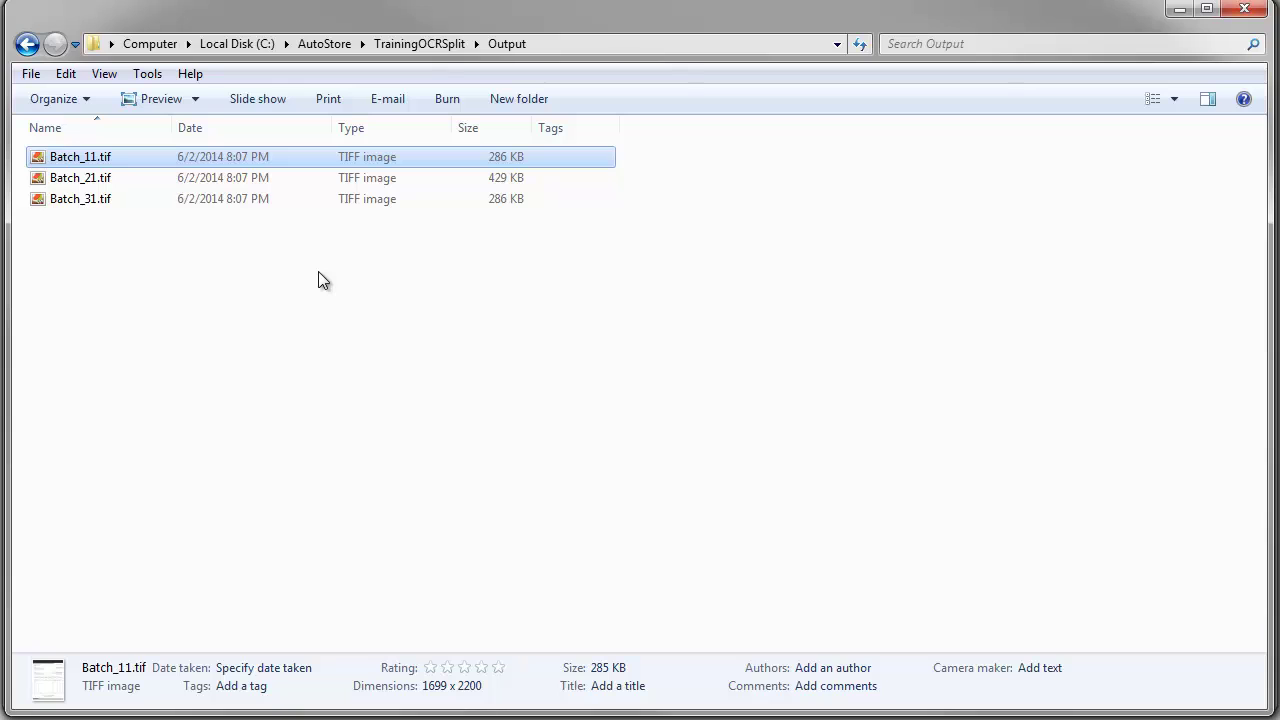
double_click(144, 157)
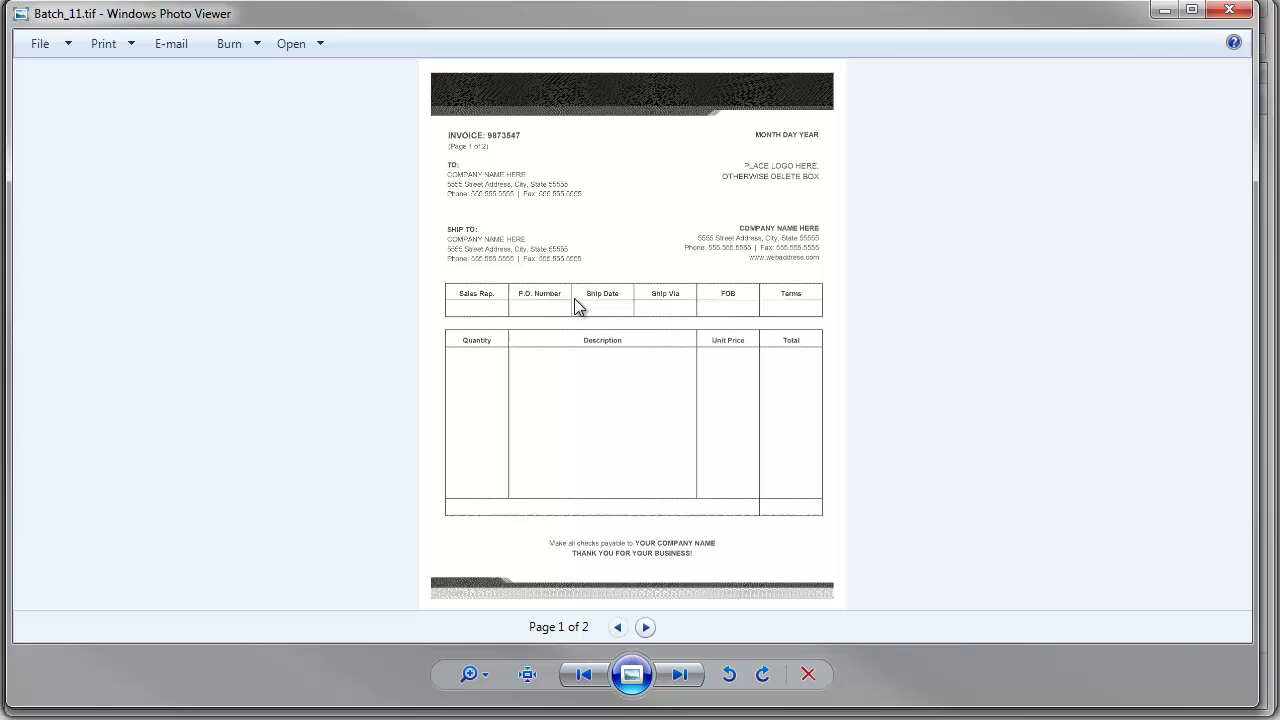
left_click(645, 627)
left_click(684, 688)
left_click(684, 682)
left_click(1233, 12)
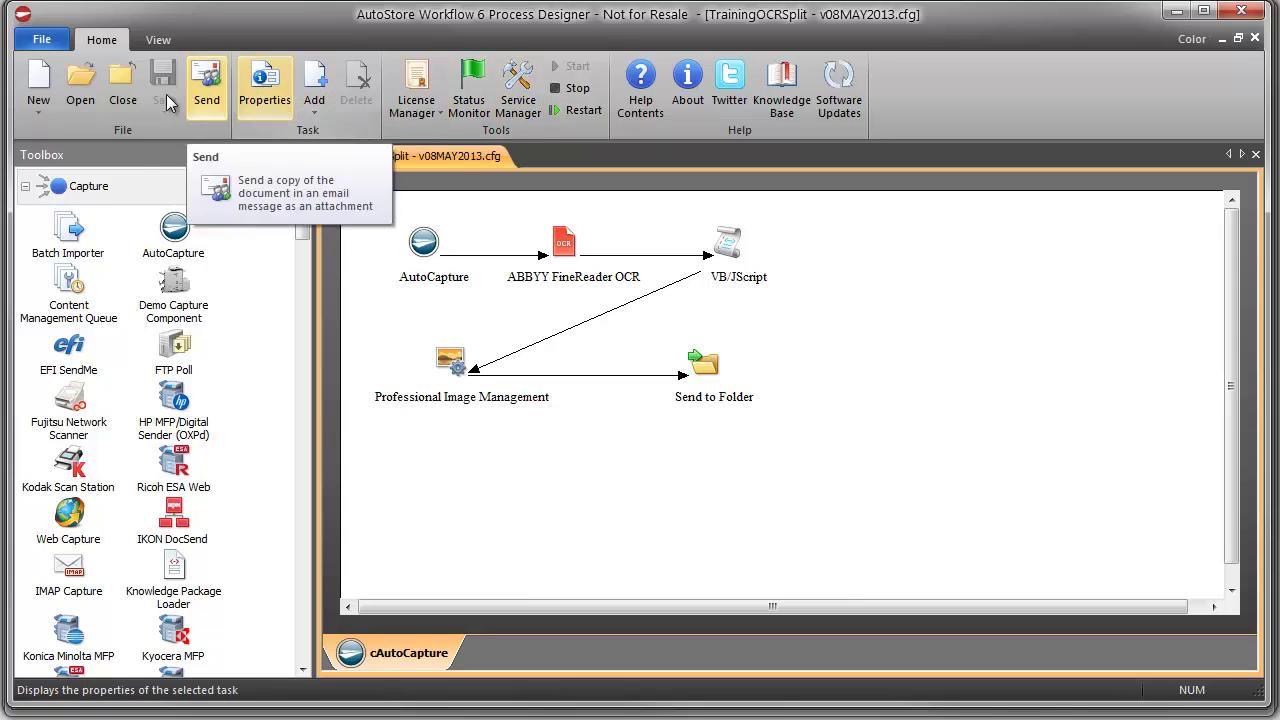
Save the workflow under the new name TrainingOCRSplit - v02JUN2014.cfg
key("ctrl+shift+s")
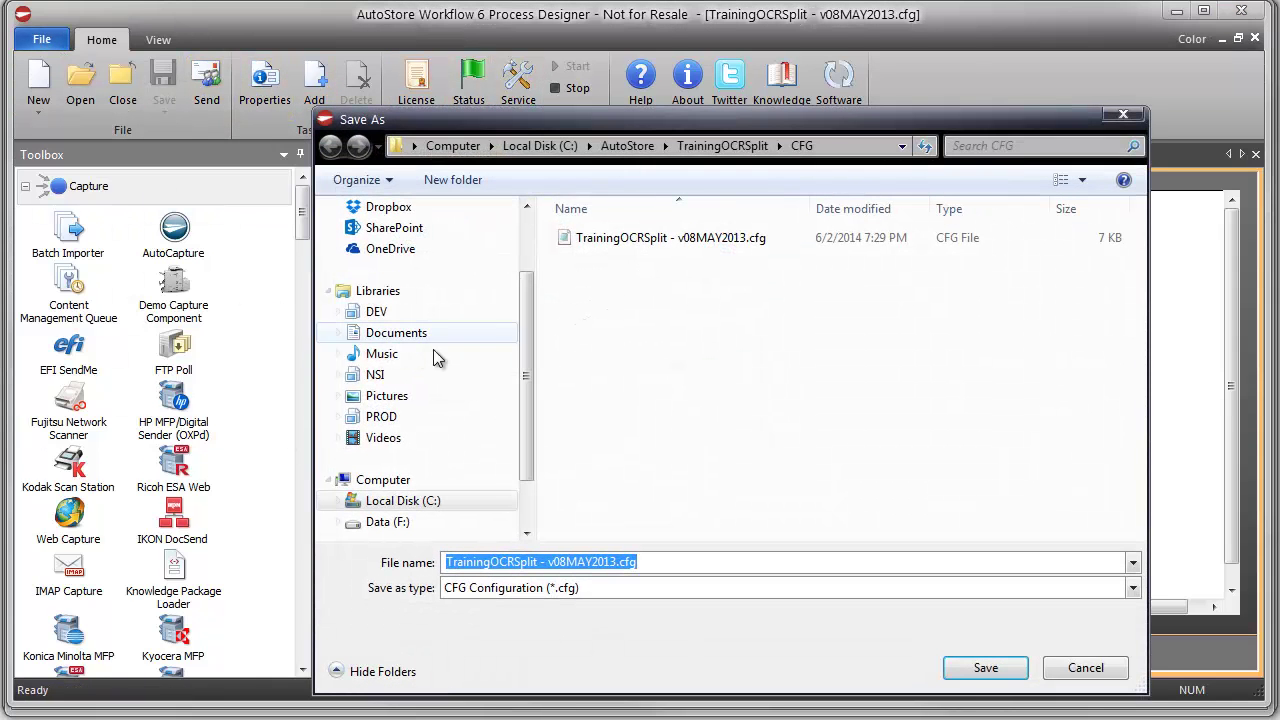
left_click(553, 562)
key("shift+Left")
key("shift+Left")
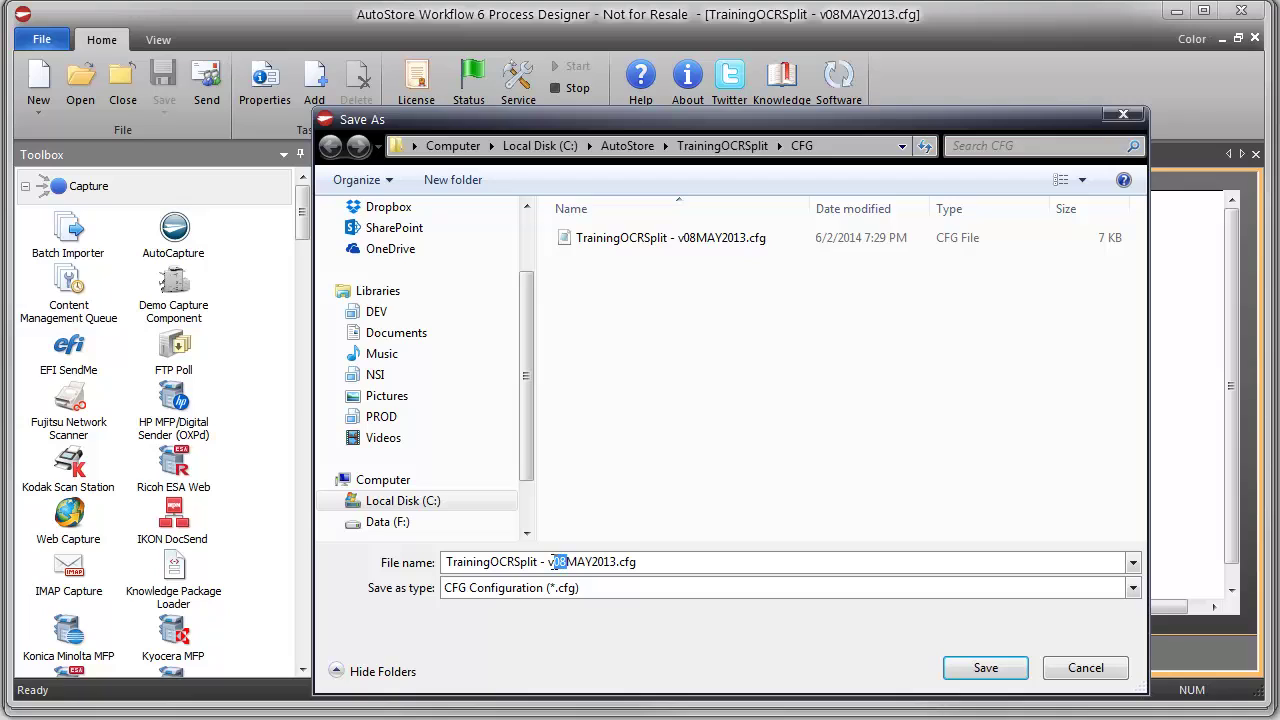
type("02")
key("shift+Right")
key("shift+Right")
key("shift+Right")
type("JUN")
key("shift+Right")
type("4")
key("Return")
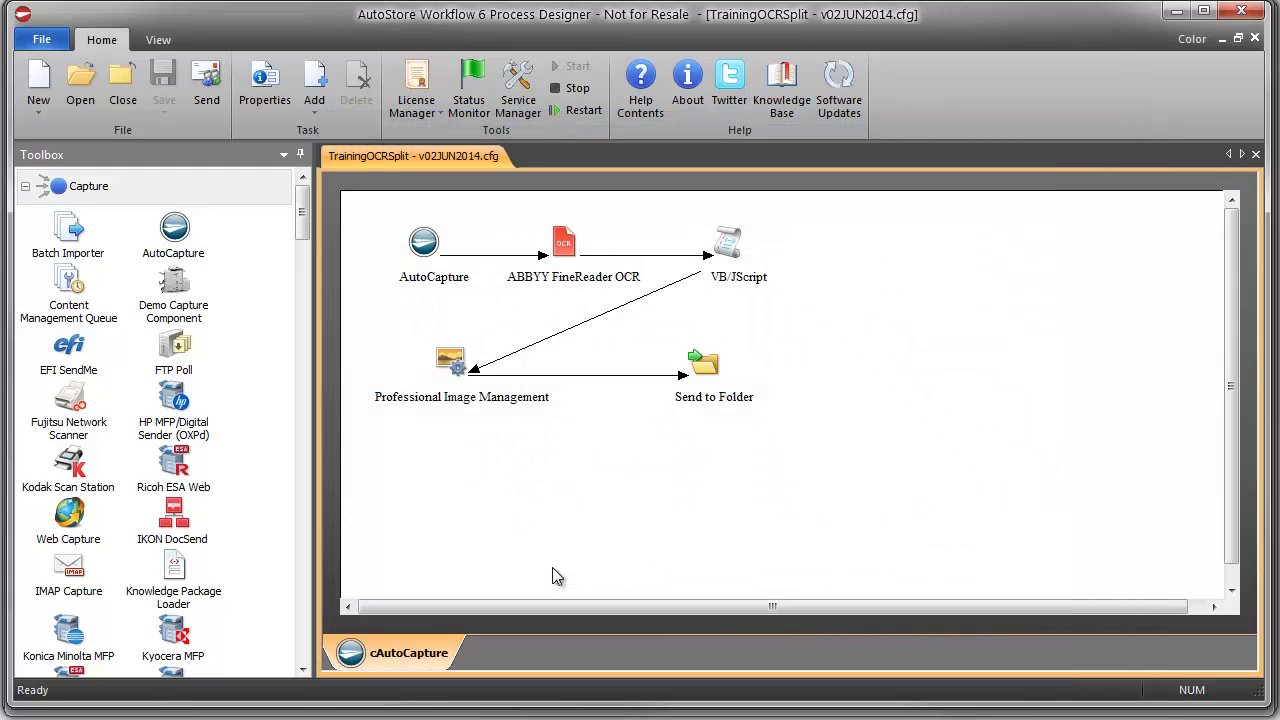
Drop Knowledge Package Builder onto the link before Send to Folder and tidy the node positions
left_click_drag(305, 210, 305, 375)
left_click_drag(84, 610, 713, 367)
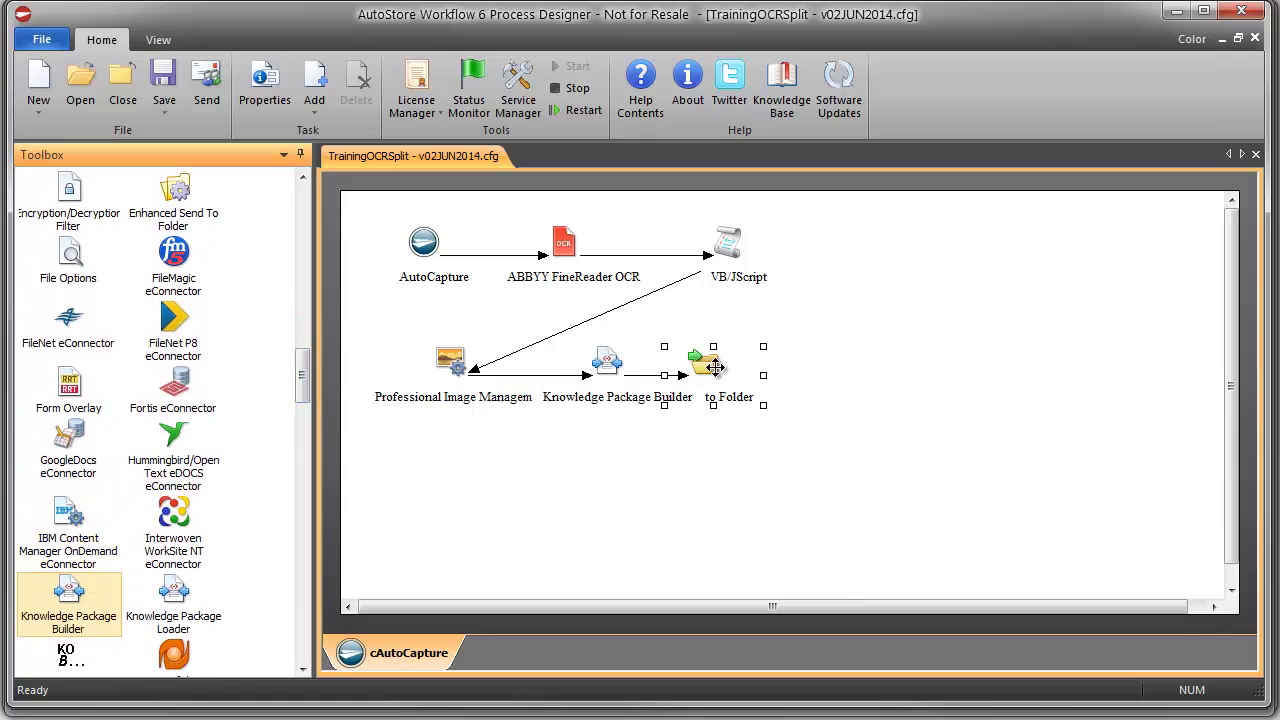
left_click_drag(606, 366, 632, 365)
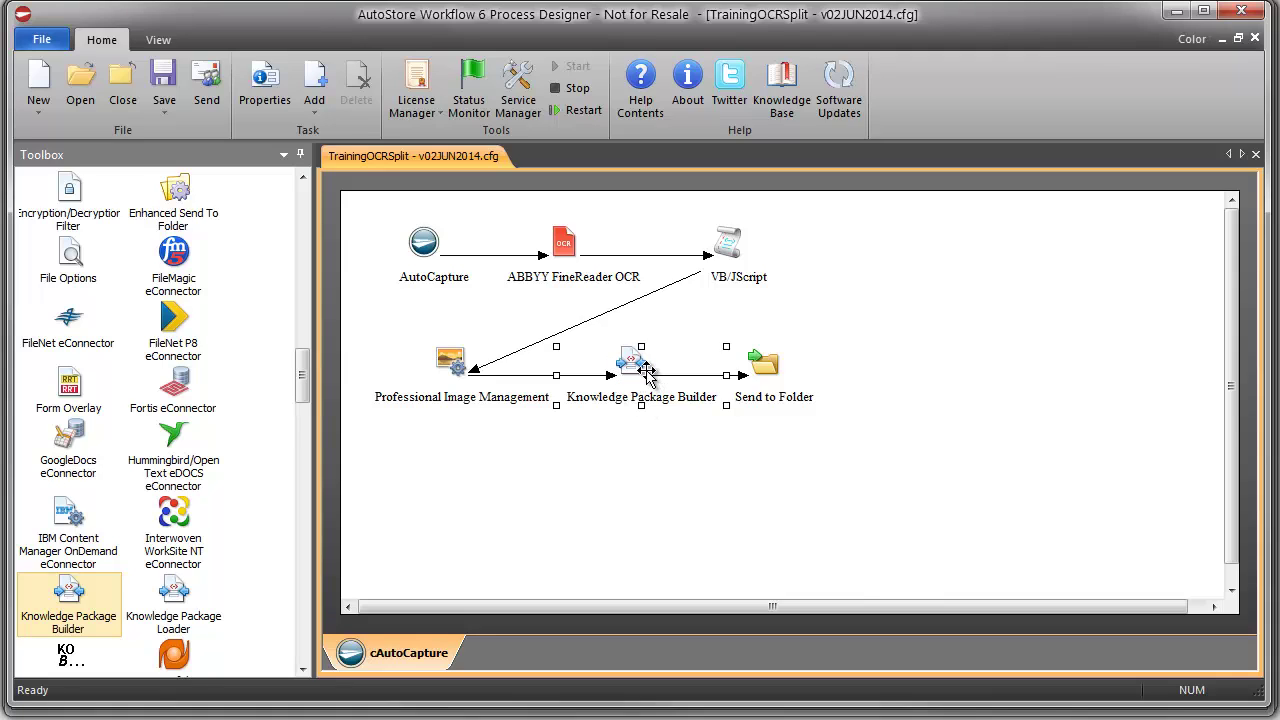
left_click_drag(757, 366, 778, 368)
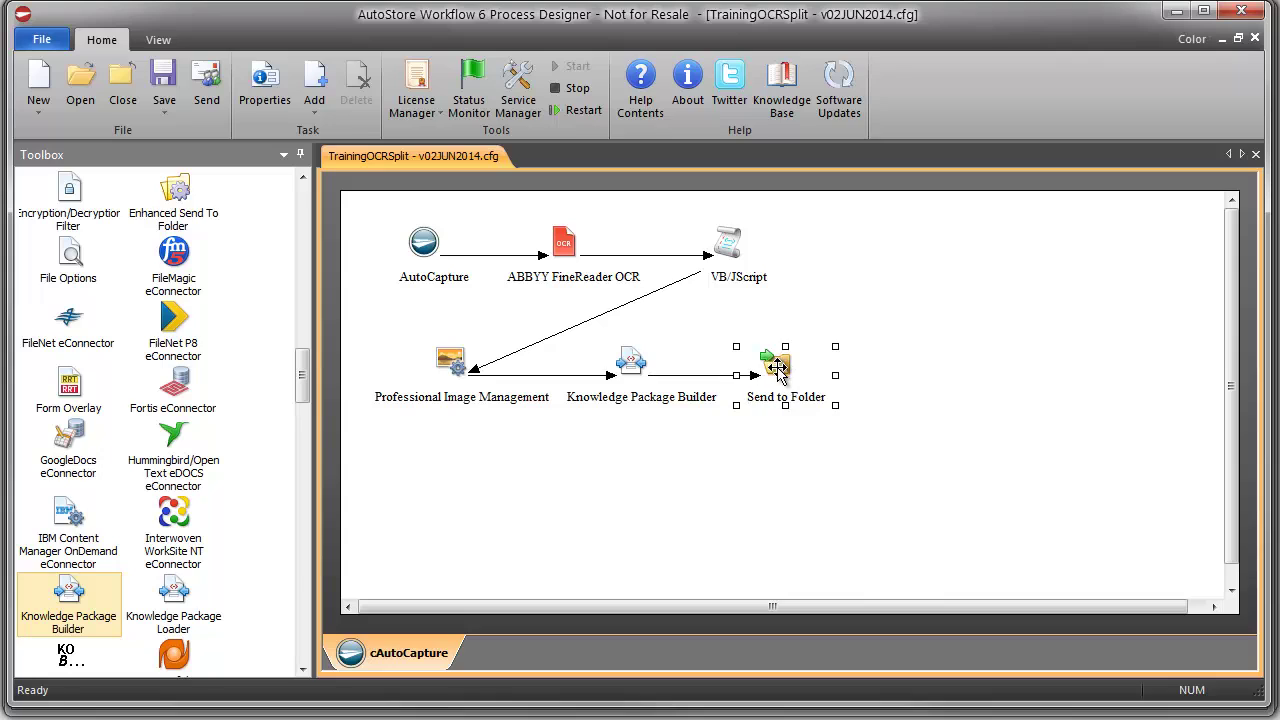
Open the Knowledge Package Builder component settings of the AutoCapture Split form
double_click(421, 241)
left_click(459, 199)
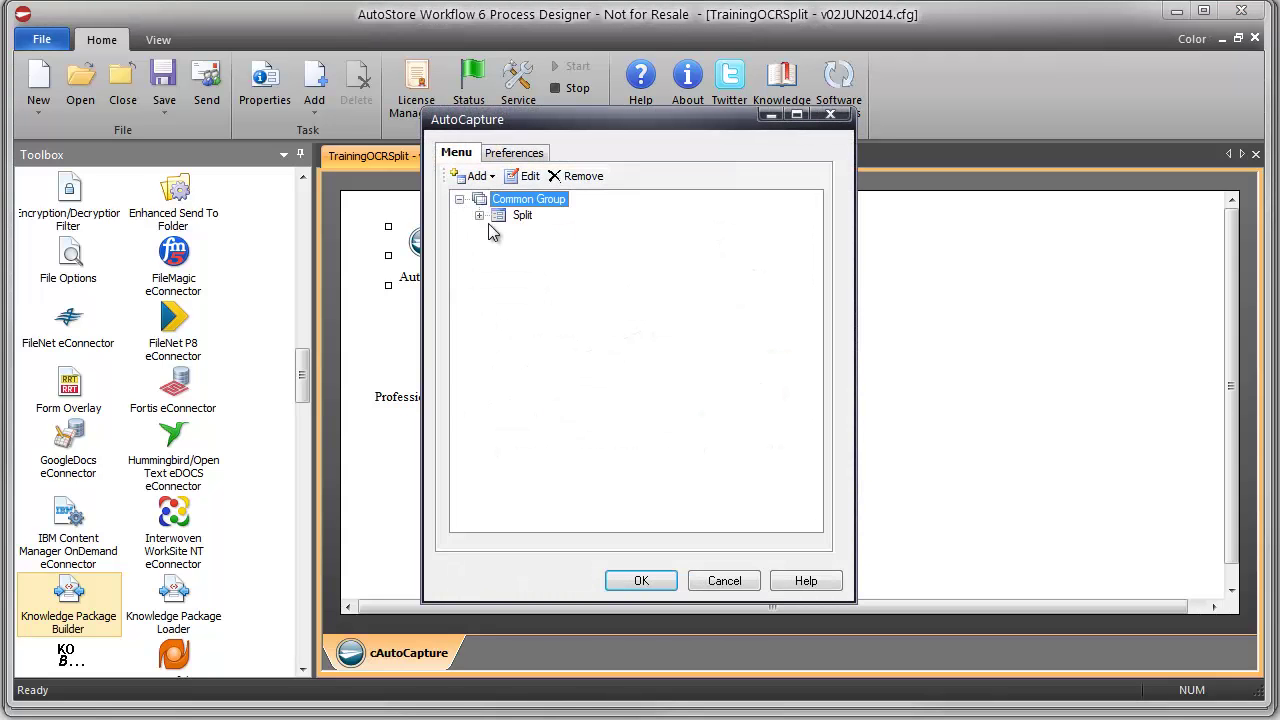
left_click(520, 215)
left_click(526, 176)
left_click(535, 82)
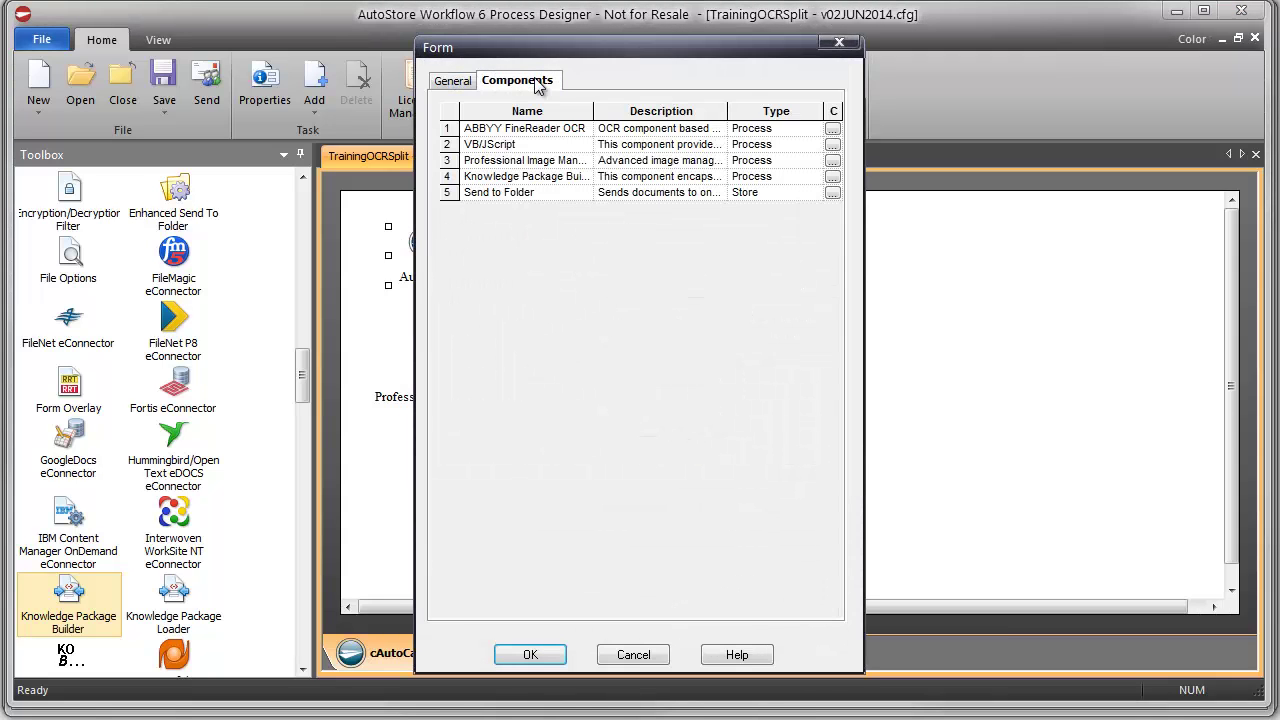
key("Return")
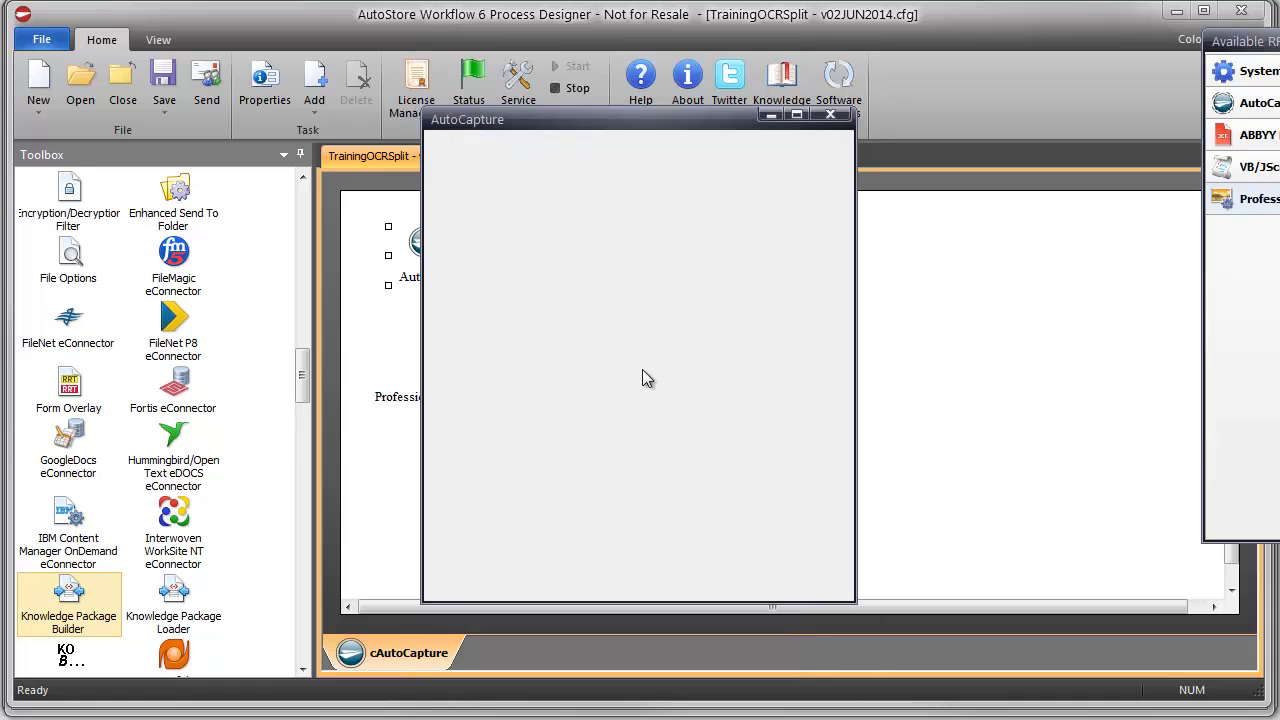
left_click_drag(509, 142, 359, 185)
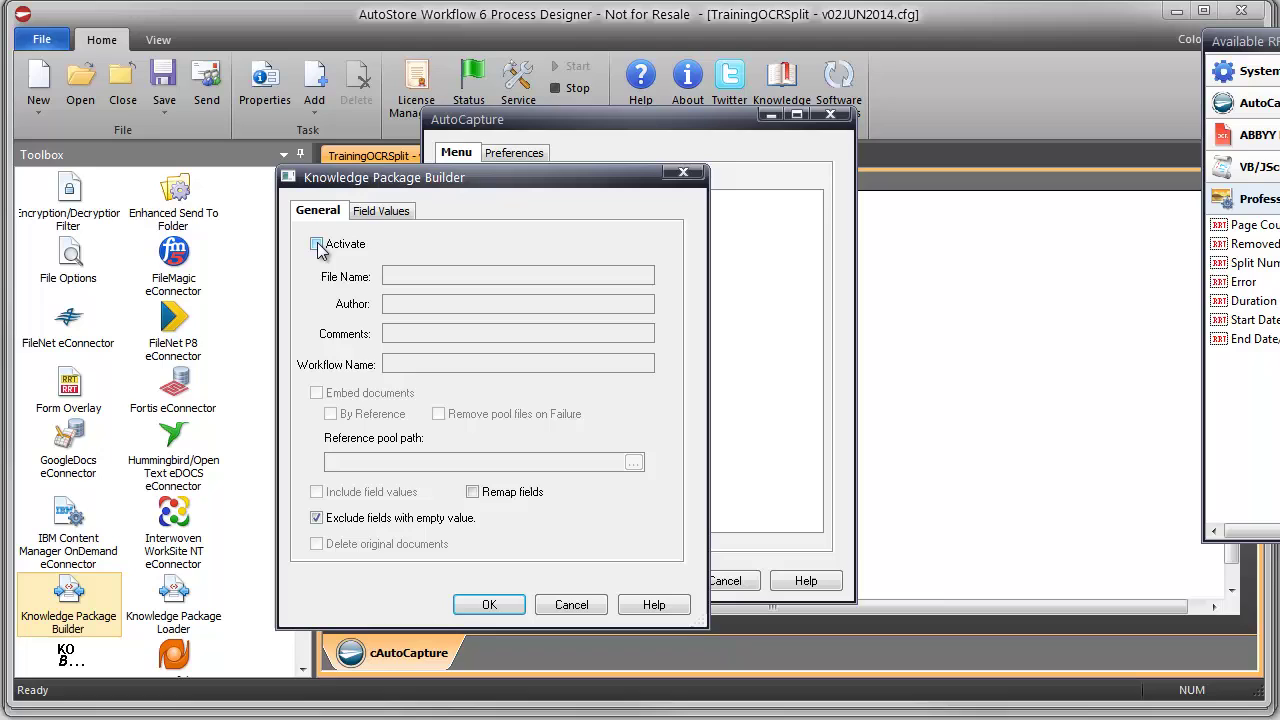
Activate Knowledge Package Builder with embedded documents, included field values and deleted originals
left_click(316, 244)
left_click(320, 394)
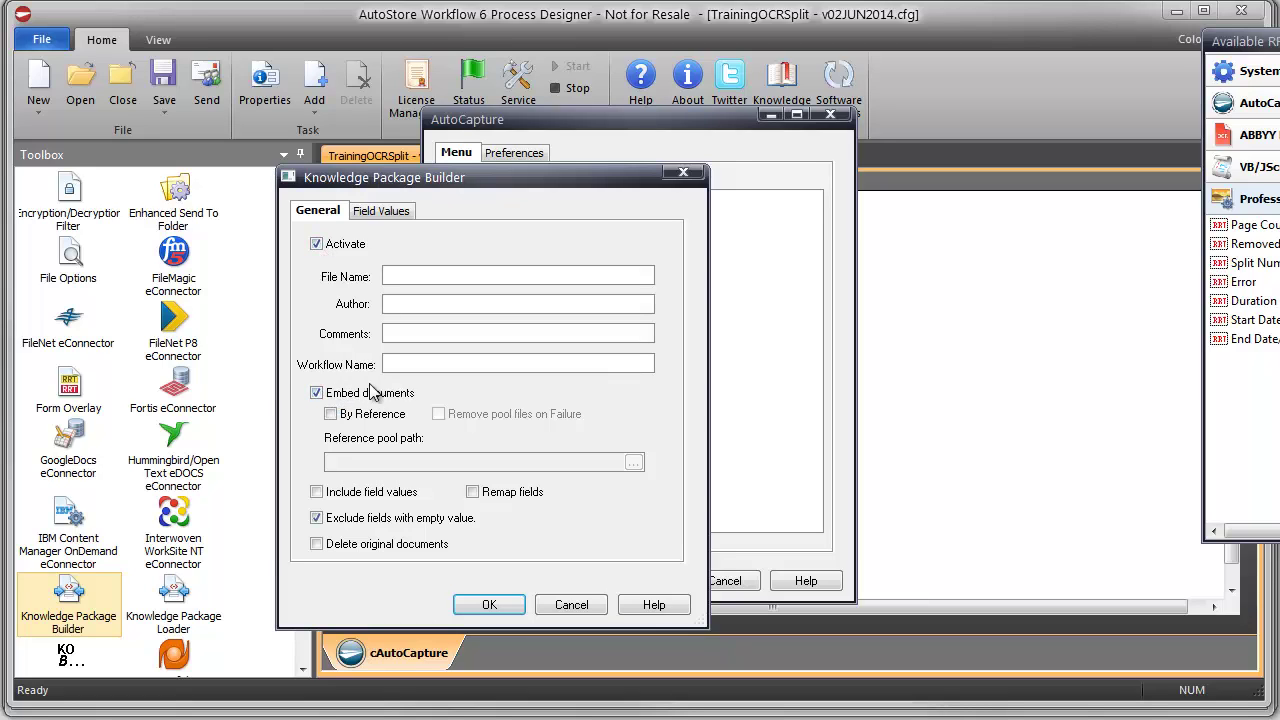
left_click(317, 492)
left_click(318, 546)
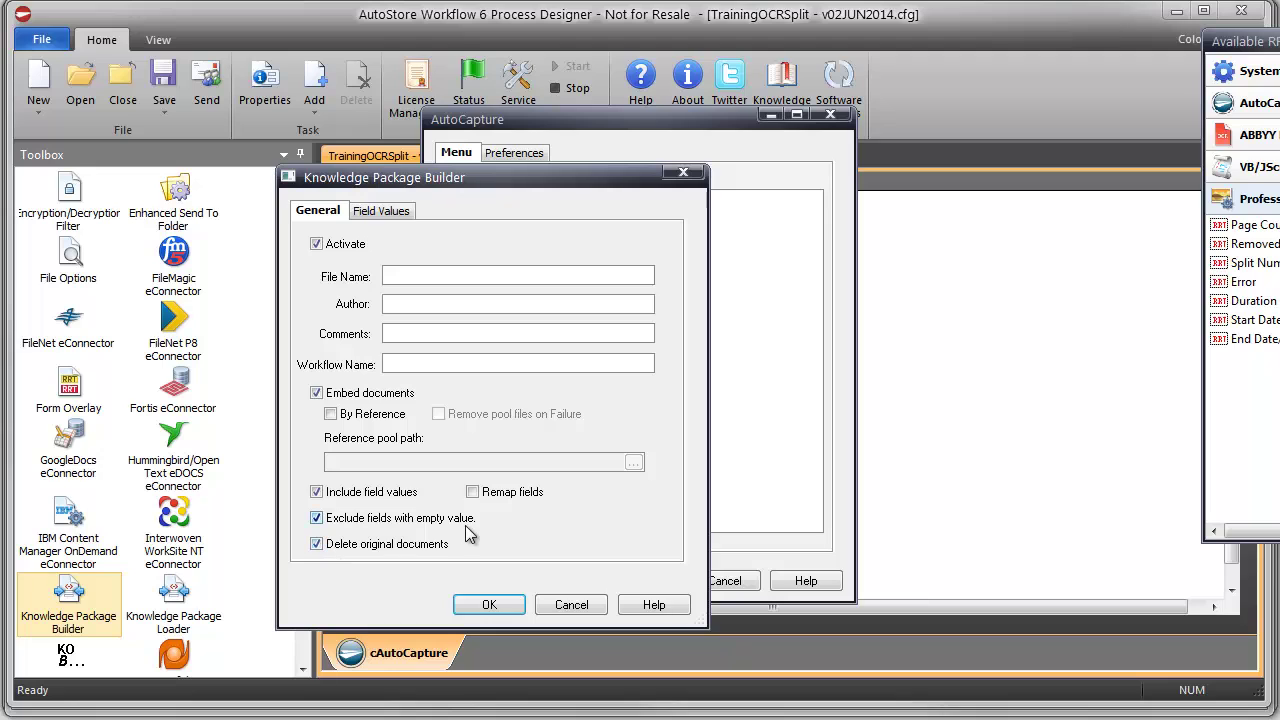
left_click(490, 604)
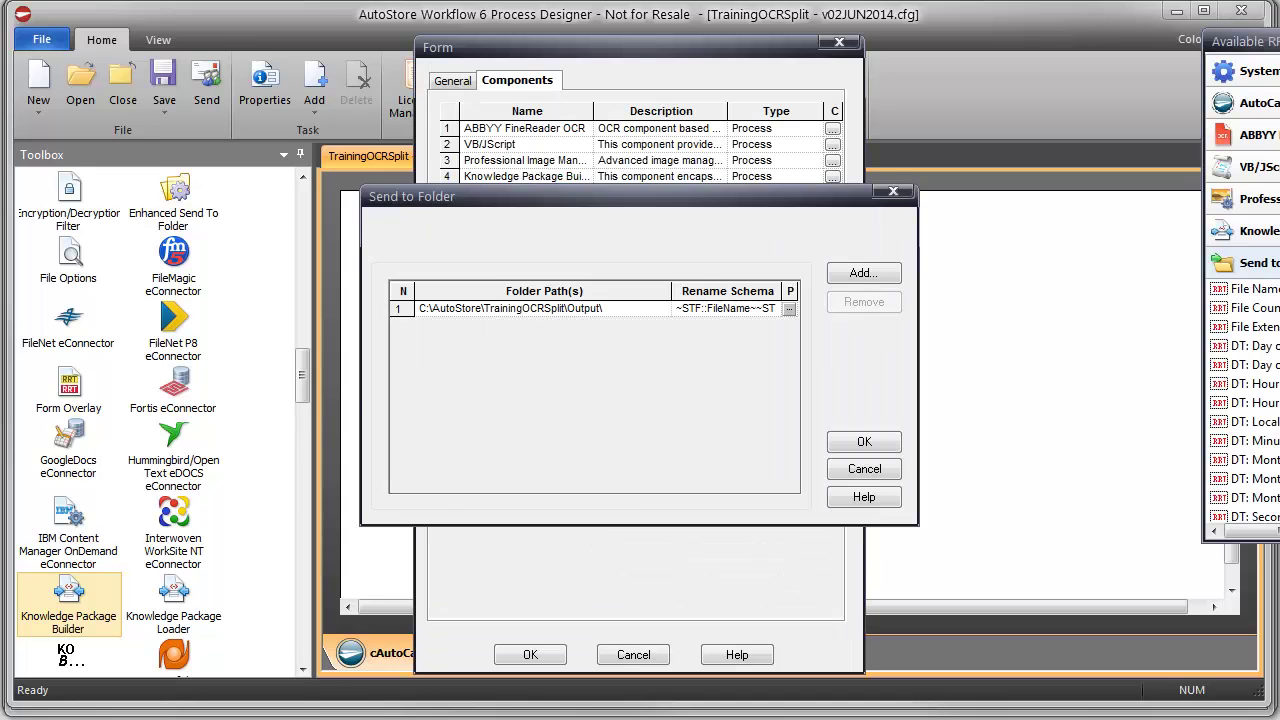
Open the Send to Folder configuration and inspect its Output folder path
double_click(640, 374)
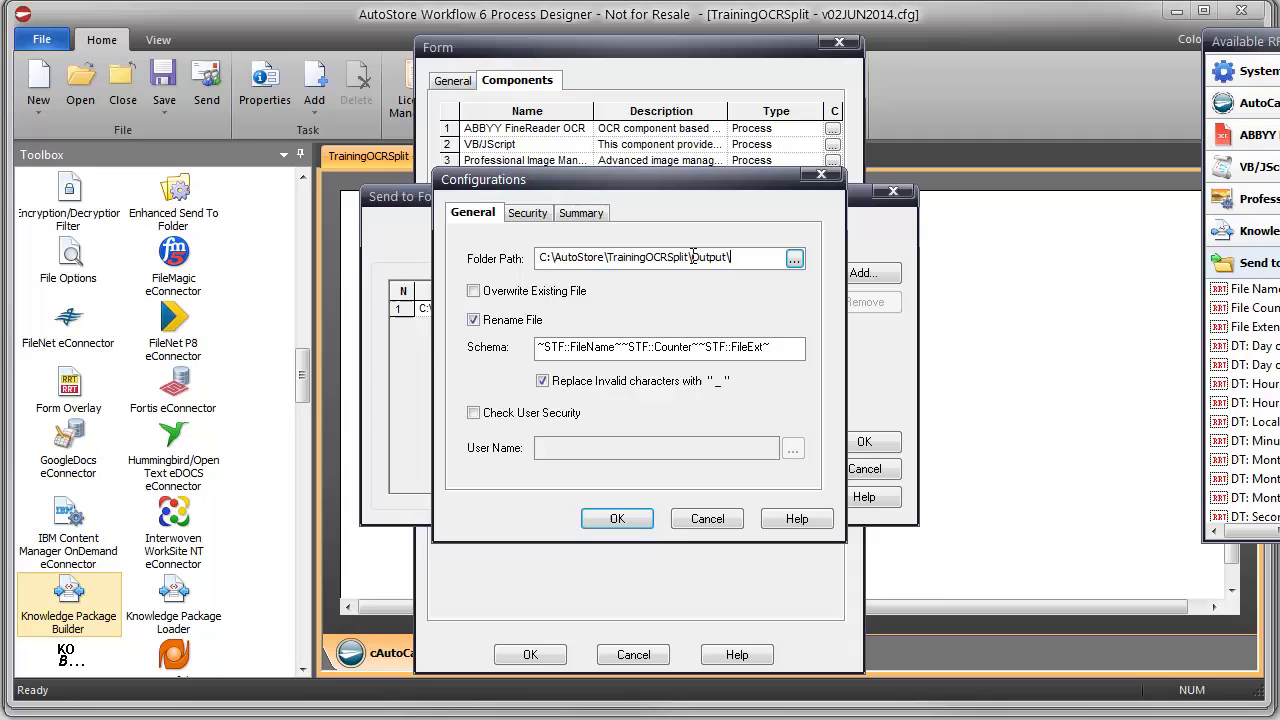
left_click_drag(692, 257, 719, 257)
key("Tab")
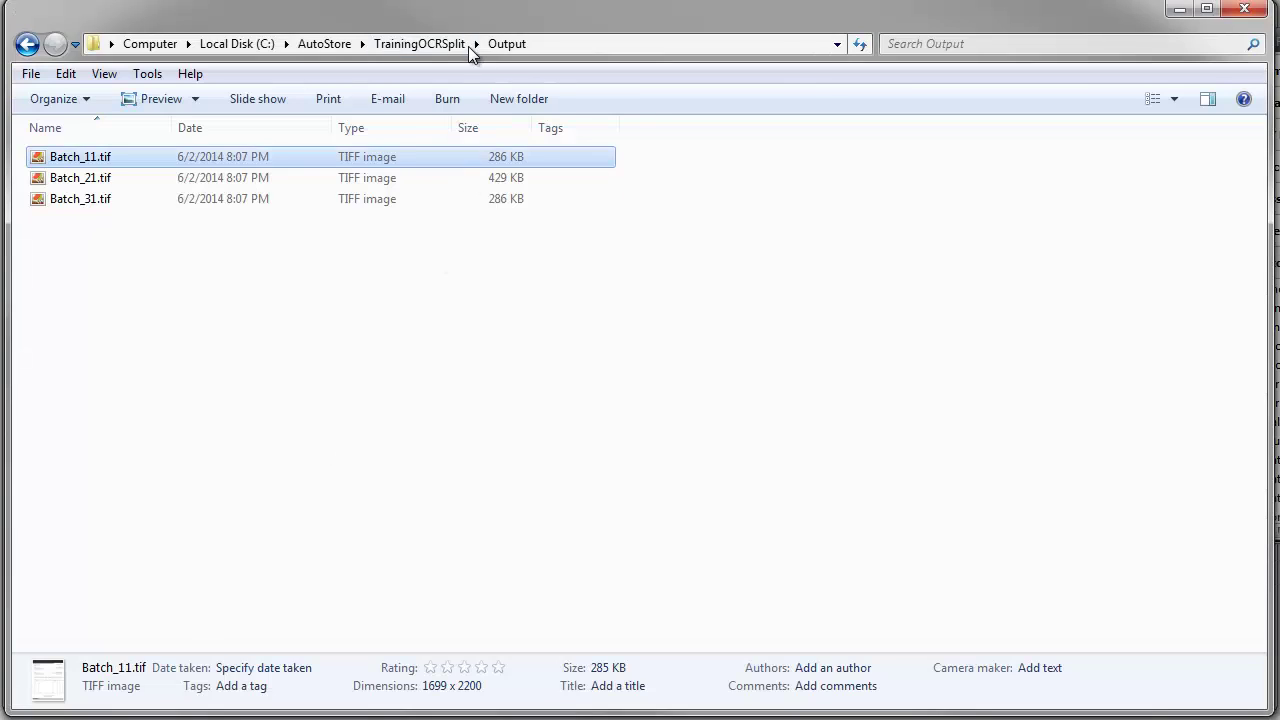
Create a new folder named rReadAndFile in Work Area
left_click(430, 44)
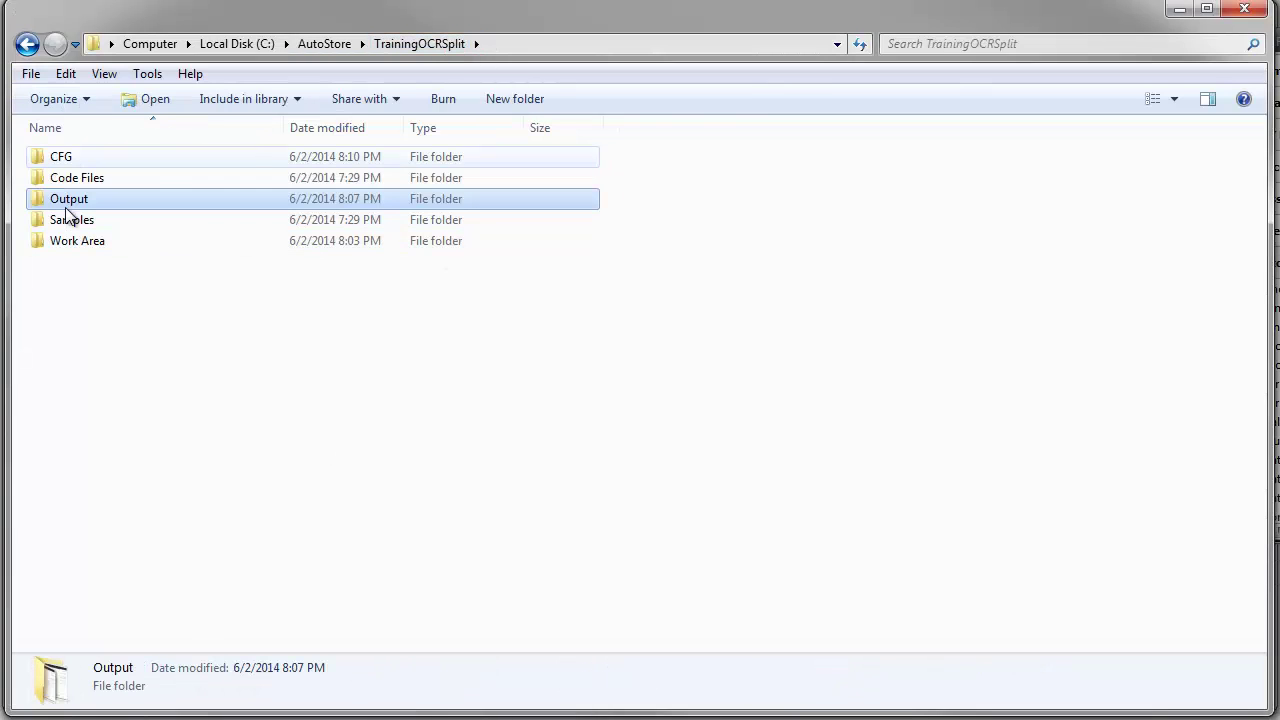
left_click(71, 244)
double_click(71, 241)
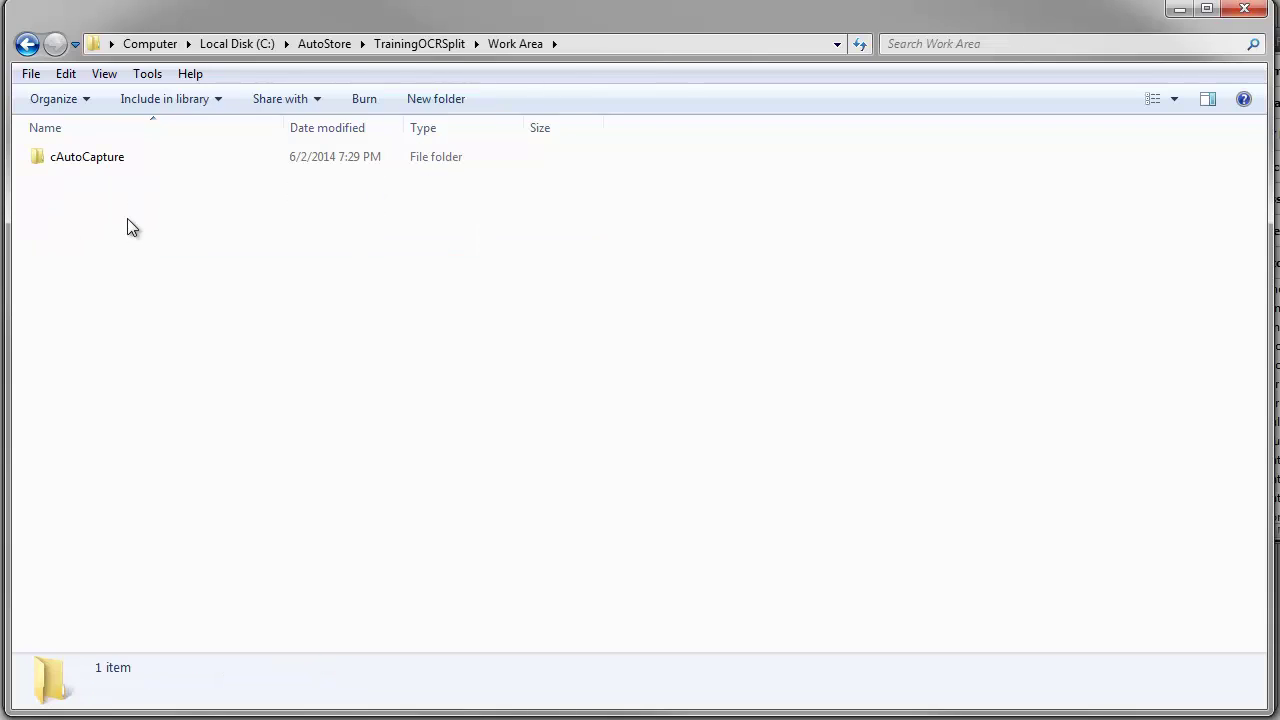
left_click(417, 104)
type("r")
key("BackSpace")
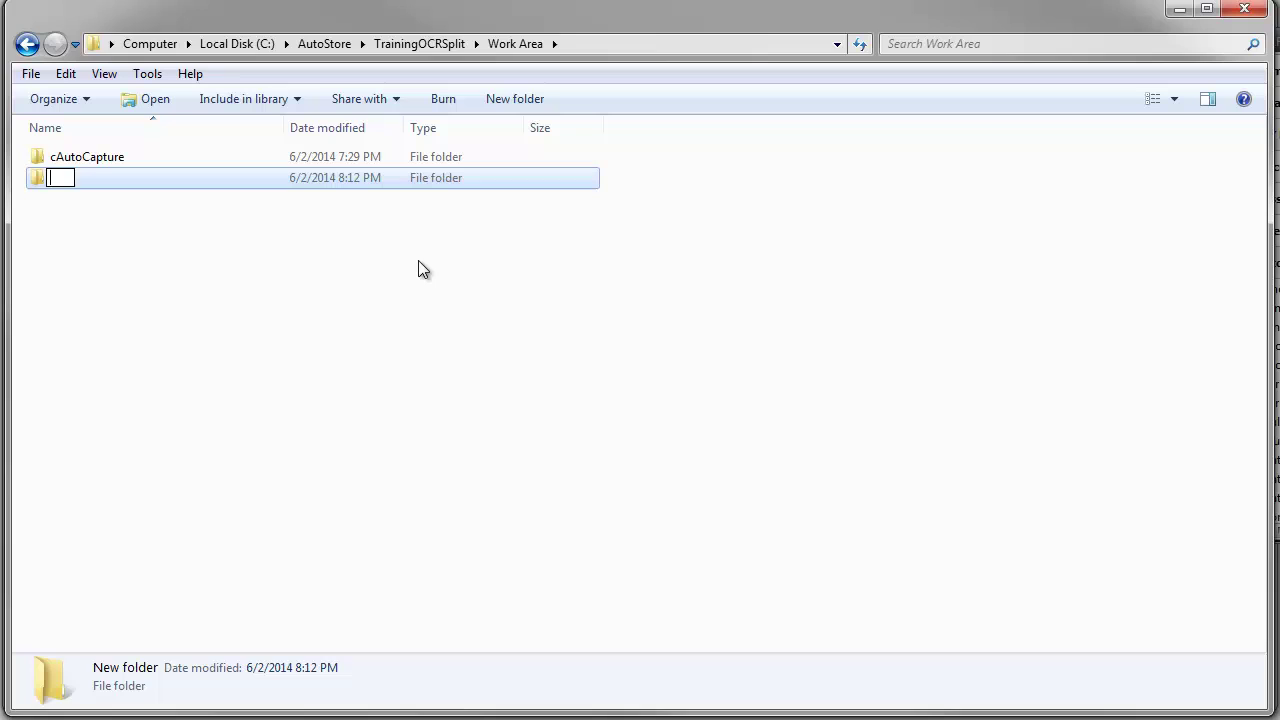
type("rRead")
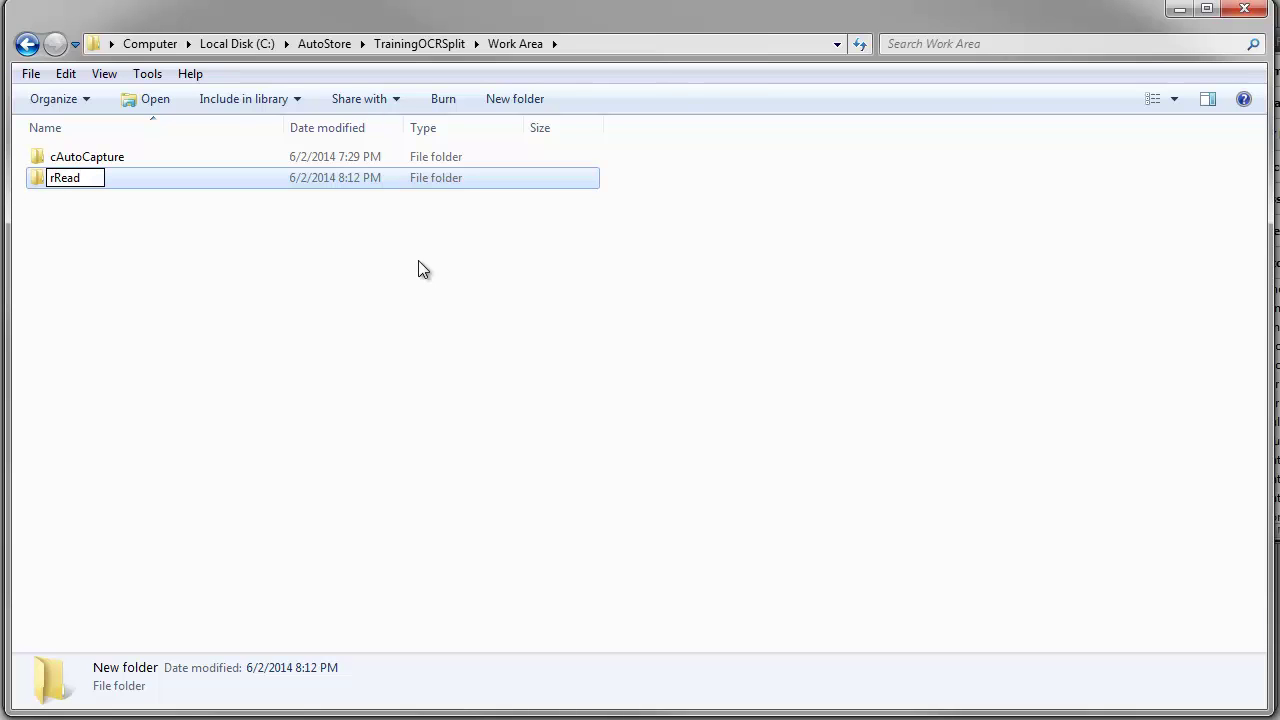
type("AndFile")
key("Return")
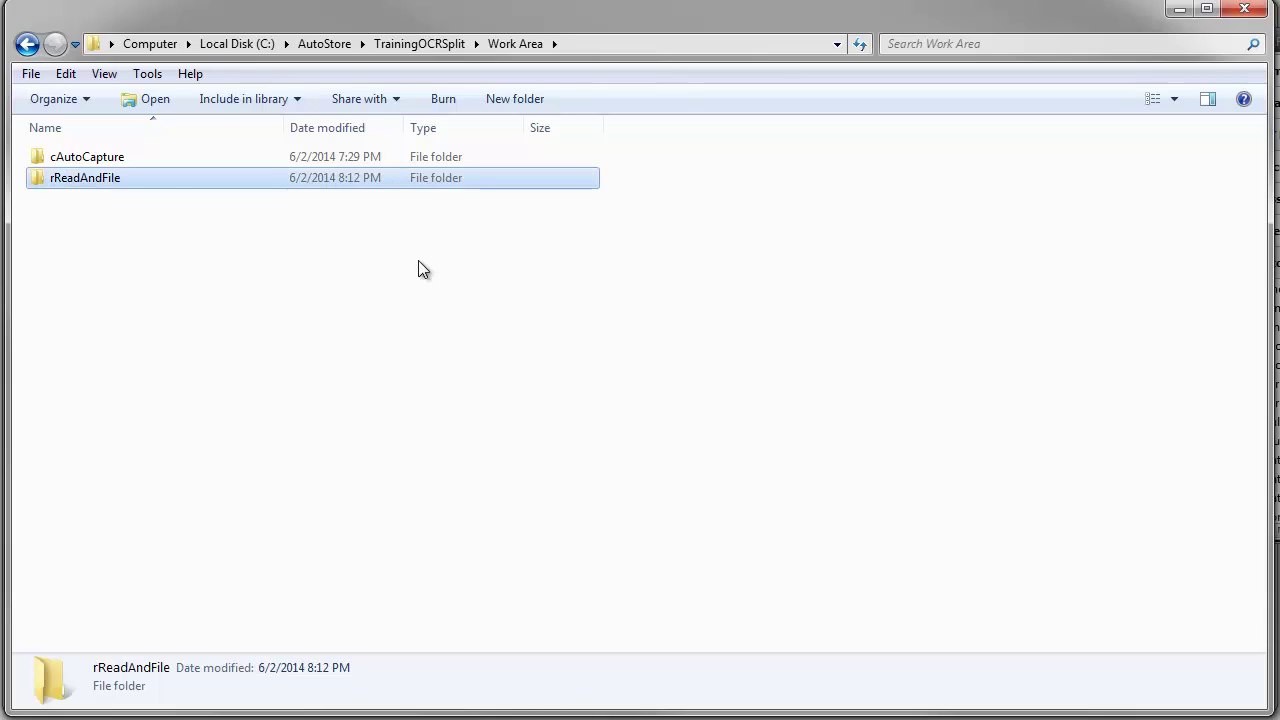
Inside rReadAndFile, create the Inbound and TaskHome subfolders
double_click(86, 177)
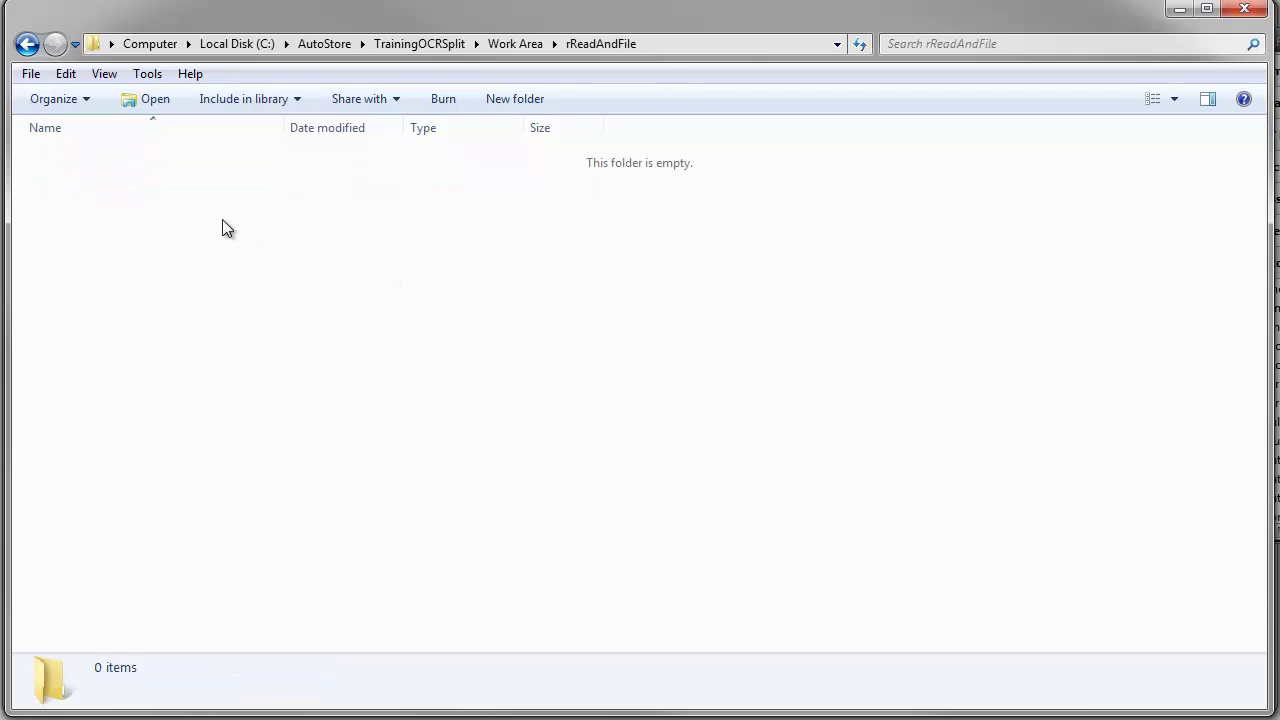
type("rRead")
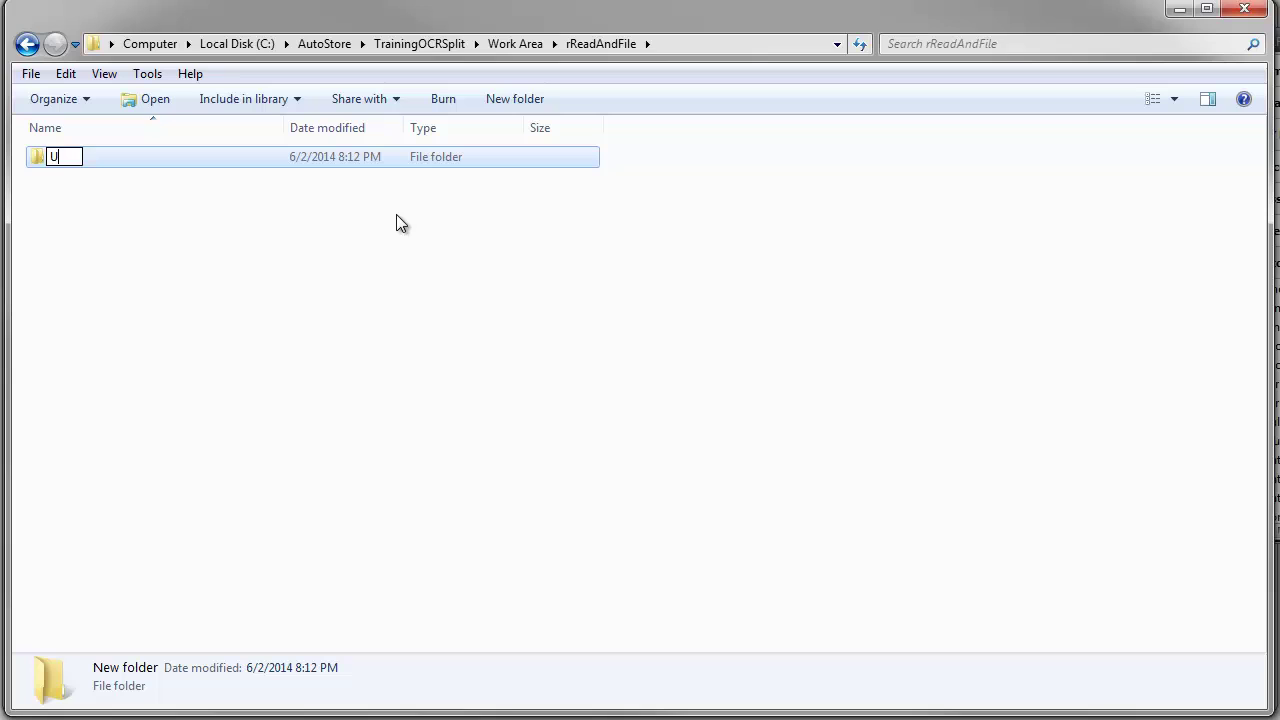
key("BackSpace")
key("BackSpace")
key("BackSpace")
key("BackSpace")
key("BackSpace")
type("Inbound")
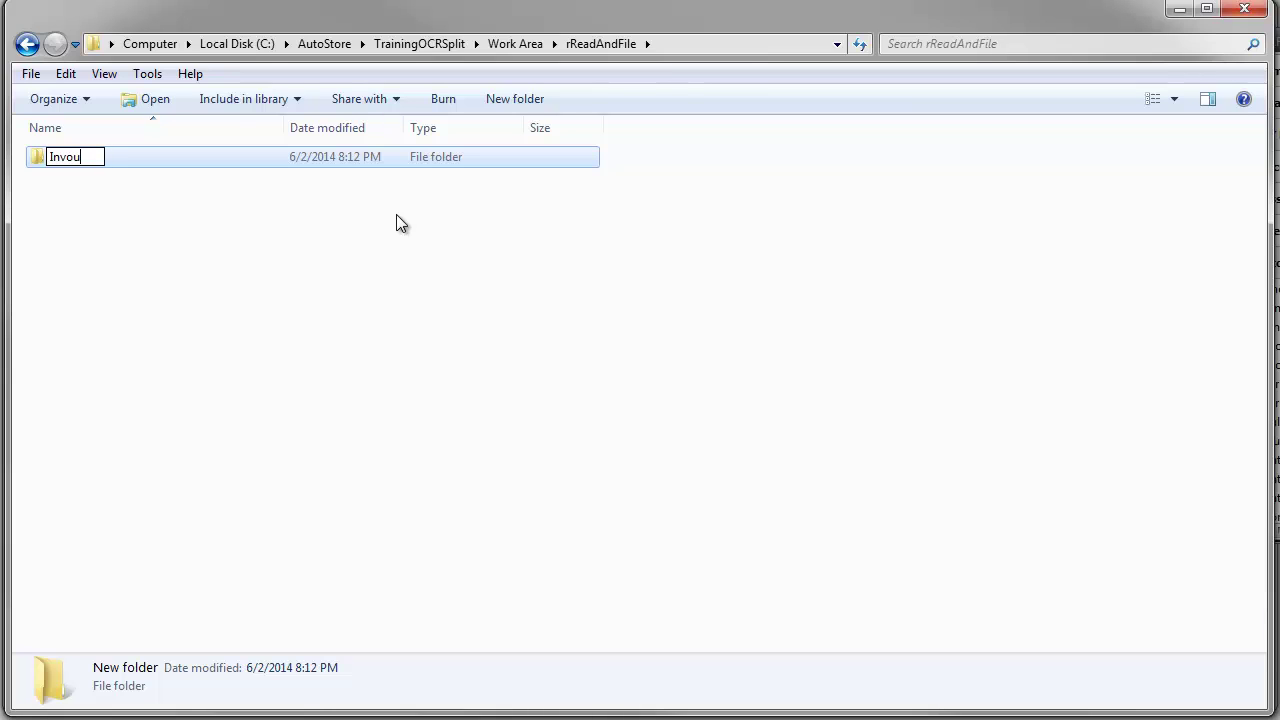
key("Return")
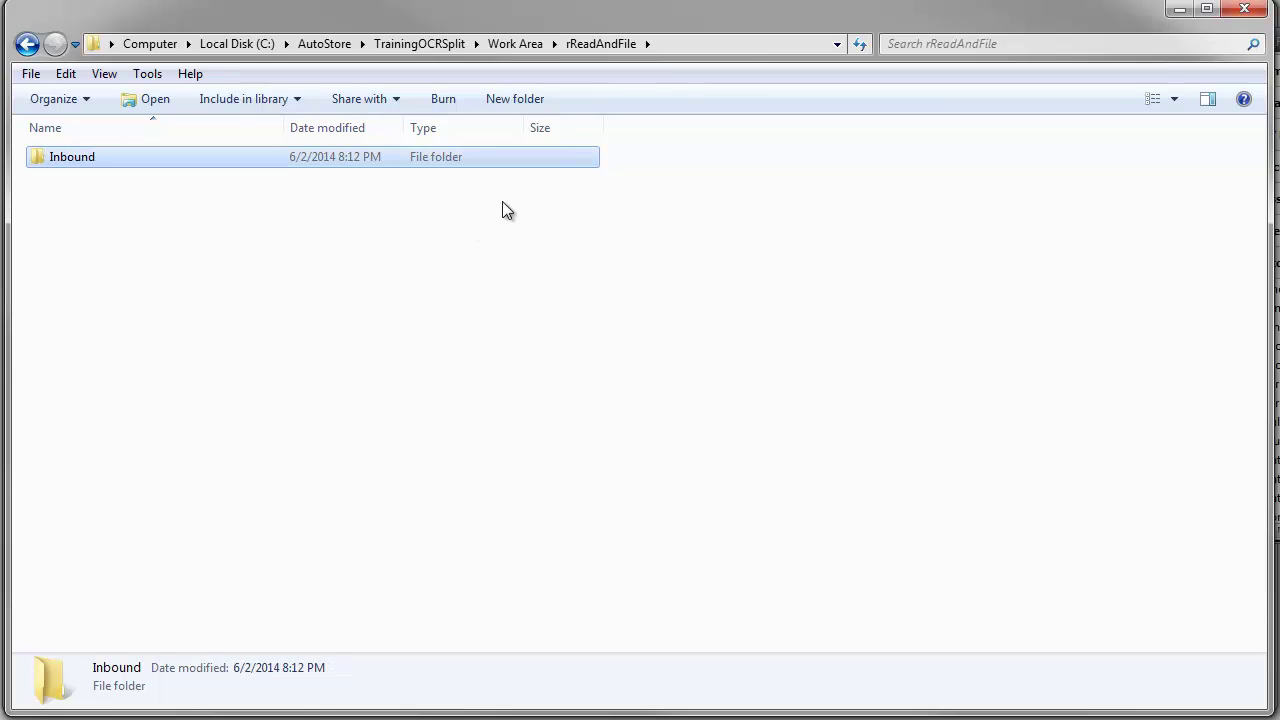
left_click(534, 101)
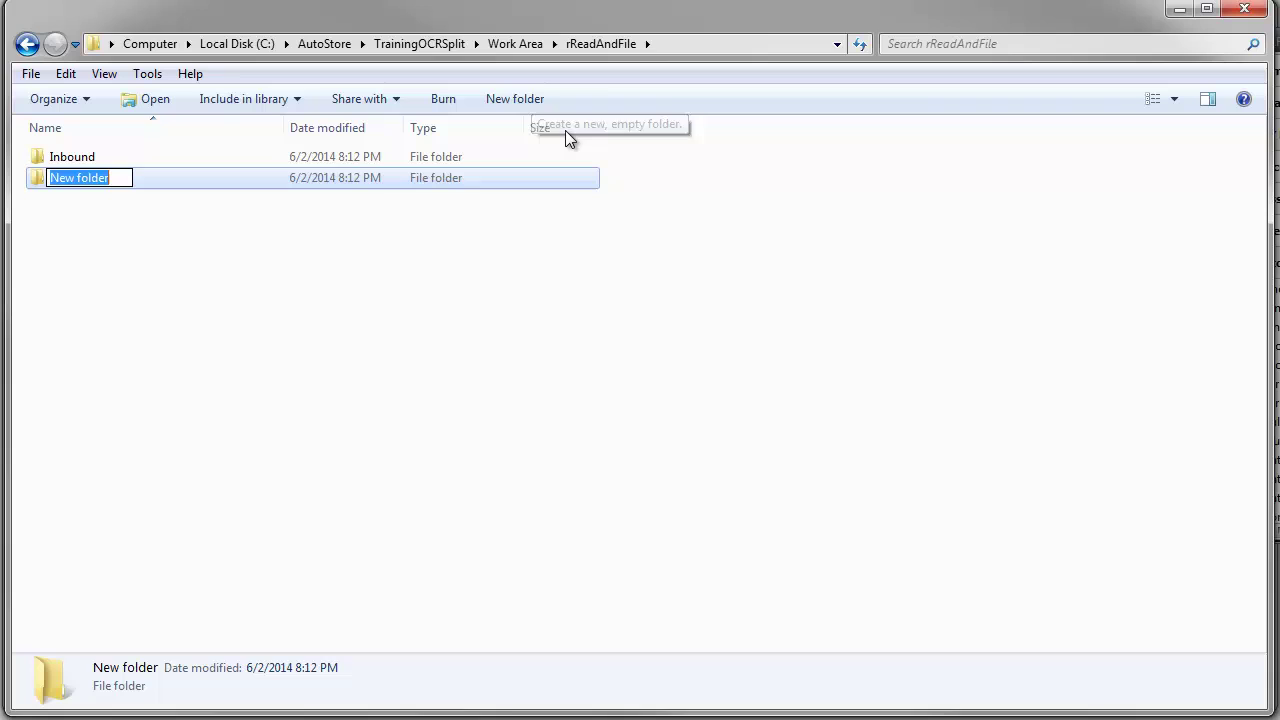
type("Tabl")
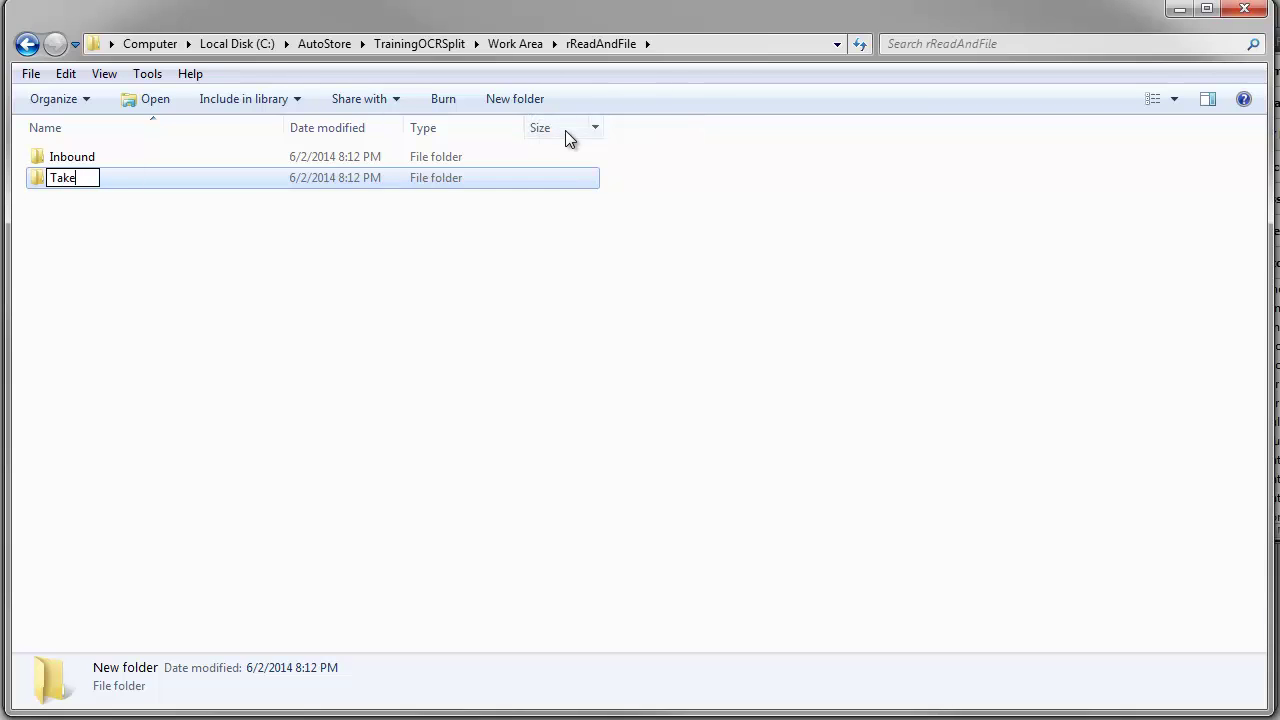
key("BackSpace")
key("BackSpace")
type("skHome")
key("Return")
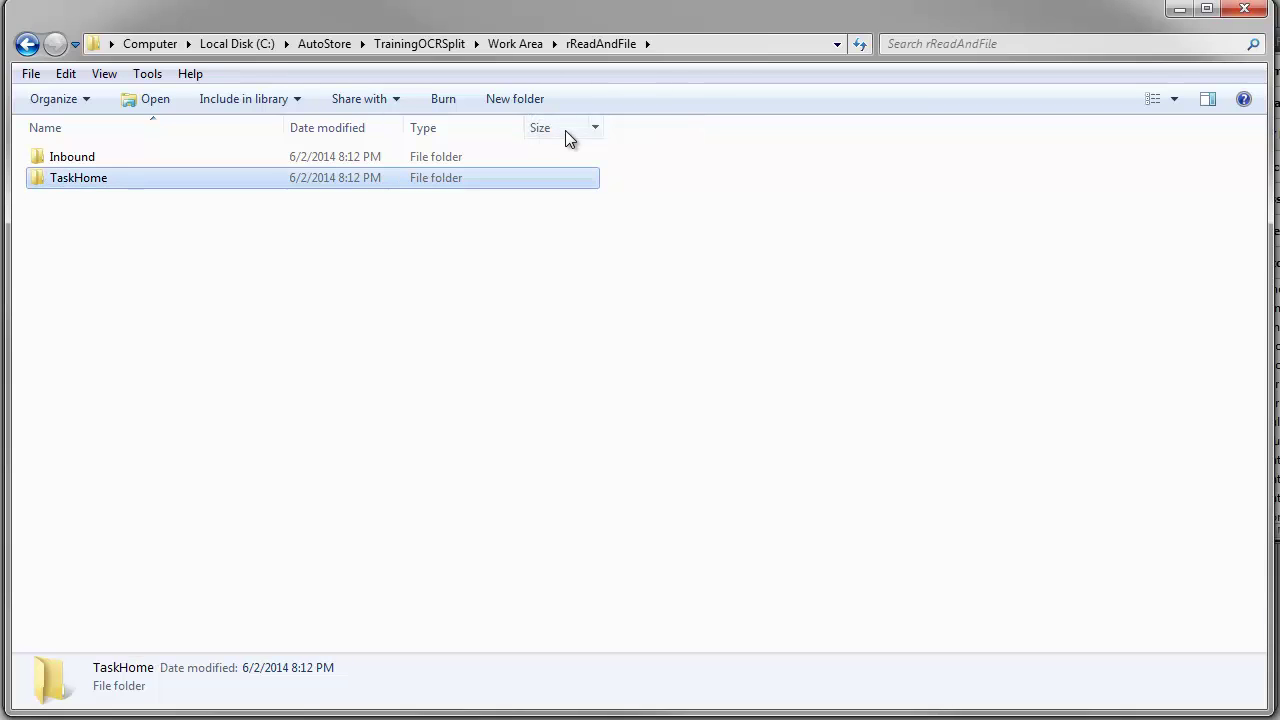
Add the Reject and Working subfolders to rReadAndFile
left_click(533, 101)
type("Reject")
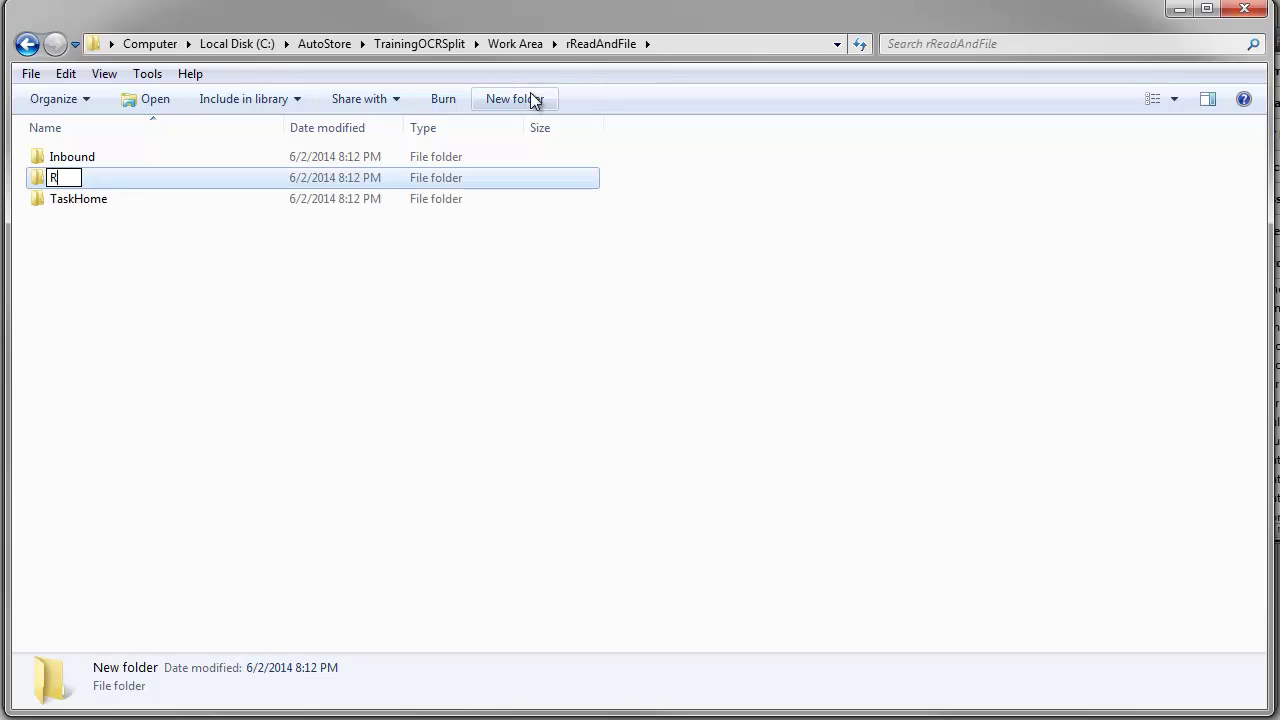
key("Return")
left_click(533, 101)
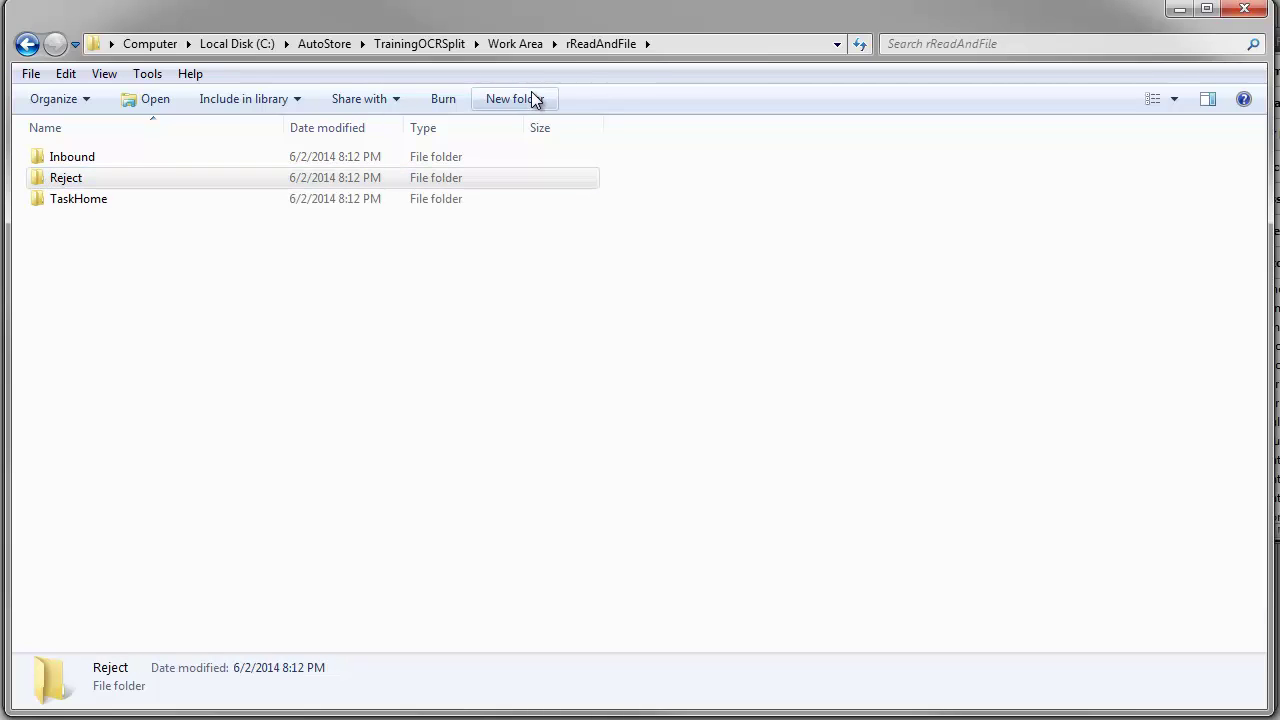
type("Working")
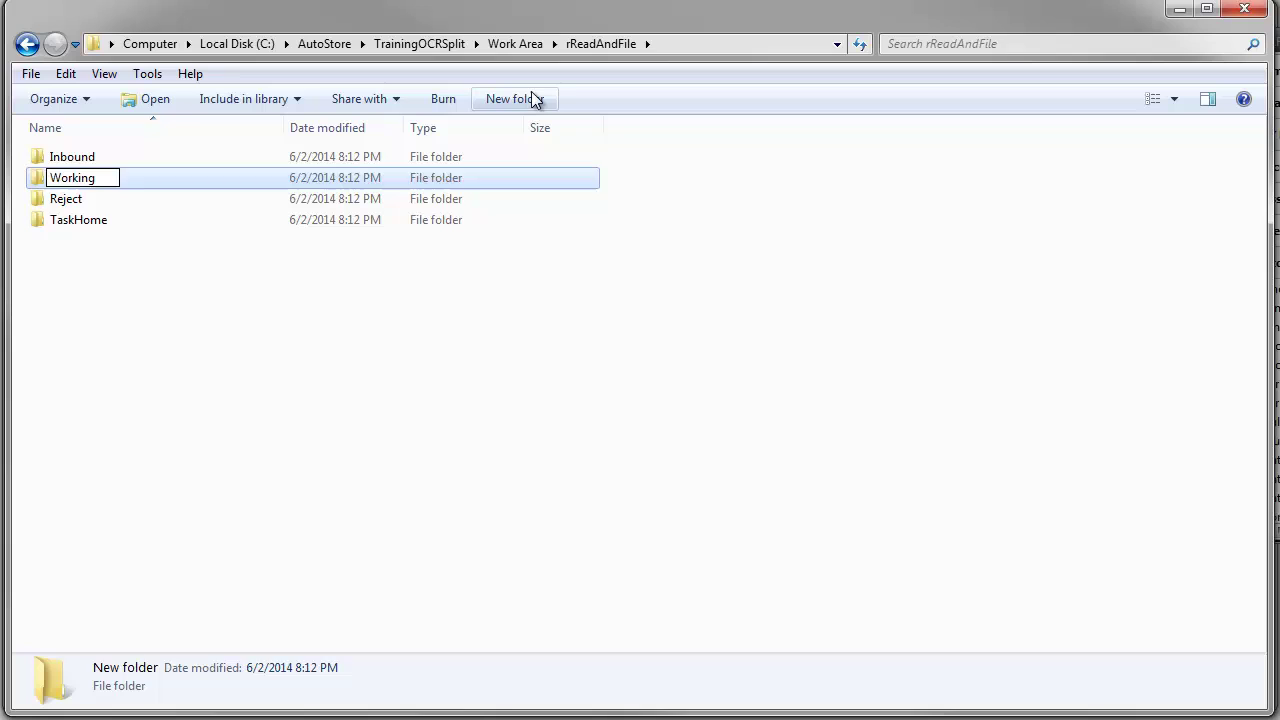
key("Return")
Copy the full rReadAndFile path from the address bar and return to the designer
left_click(662, 50)
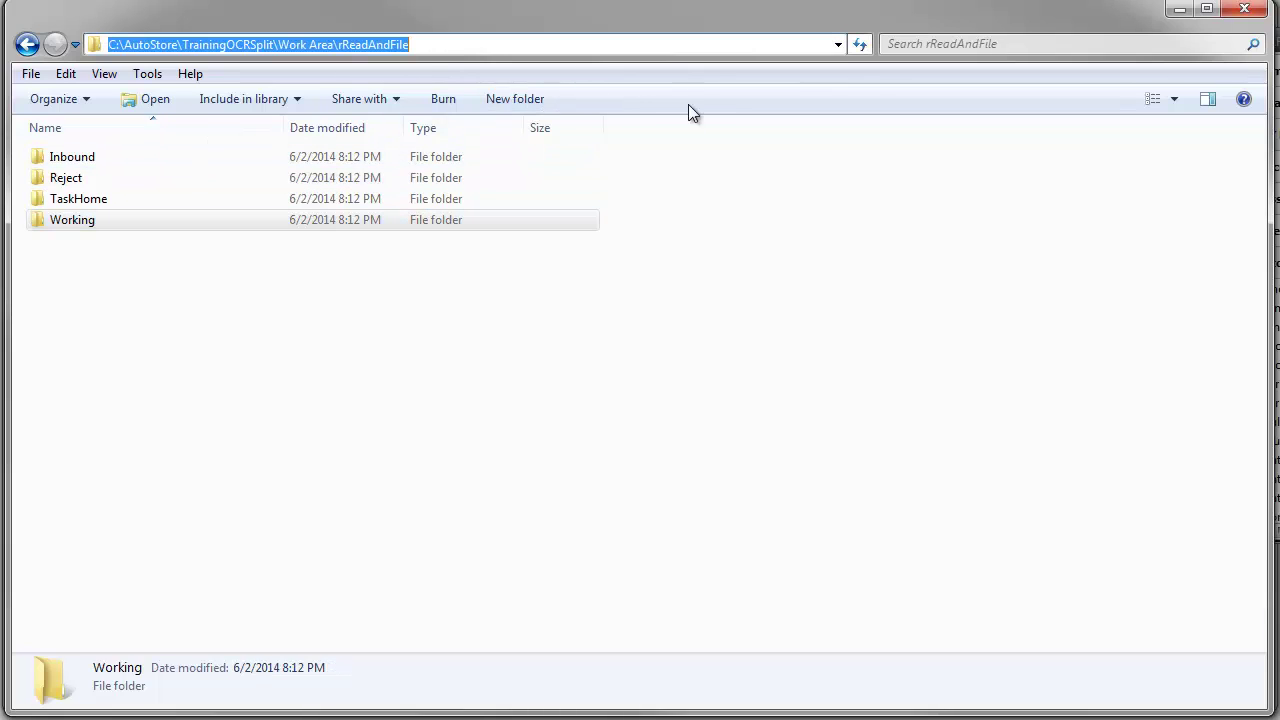
key("Escape")
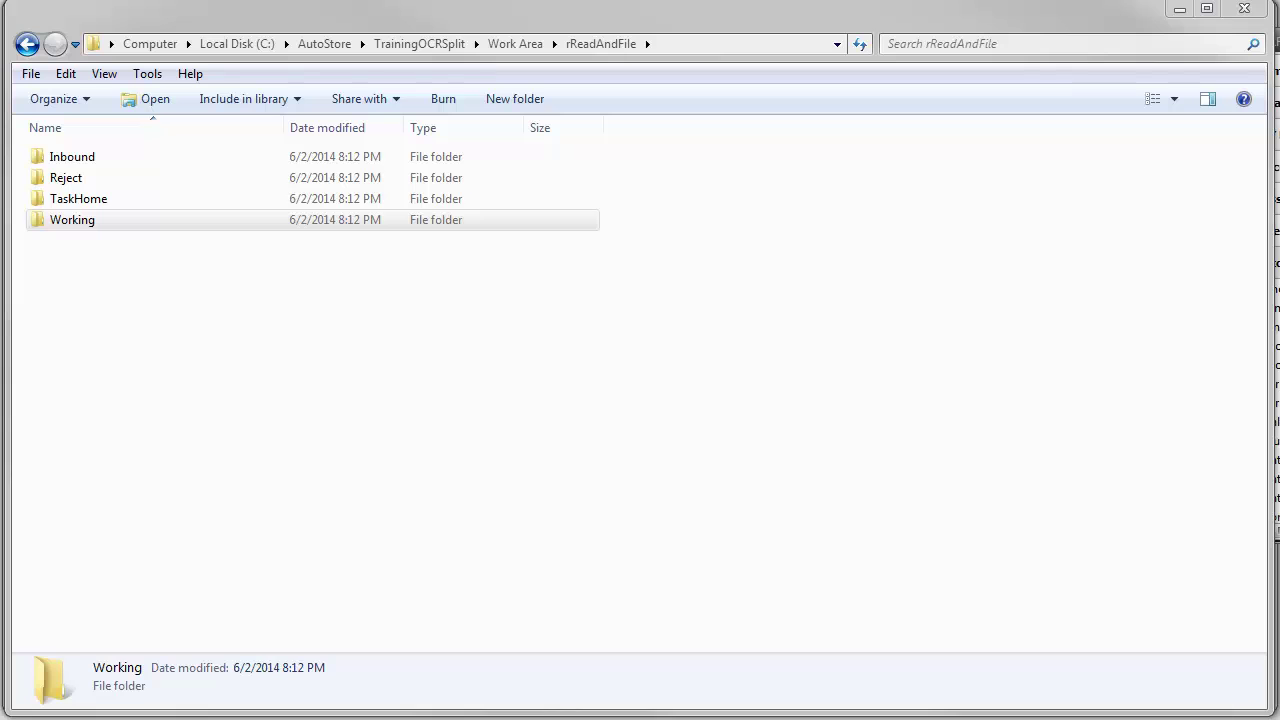
key("alt+Tab")
Replace the Folder Path with the pasted rReadAndFile path followed by \Inbound\
key("ctrl+a")
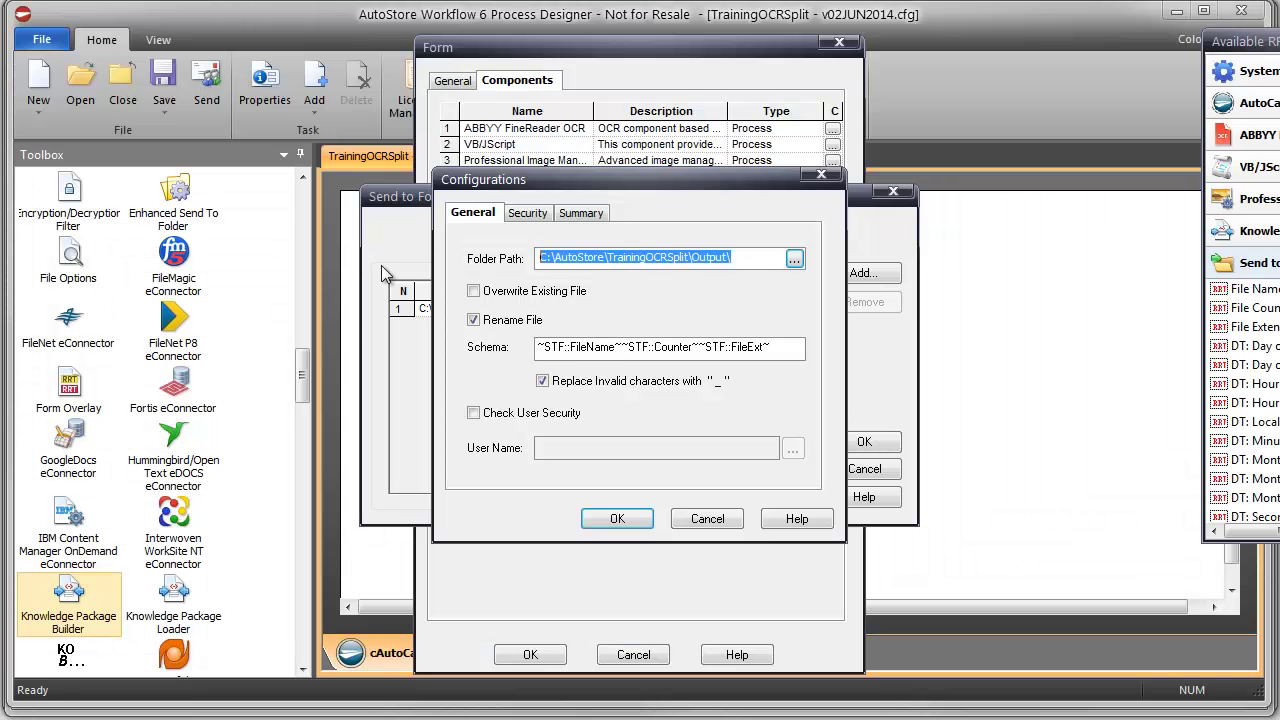
key("ctrl+v")
type("\\")
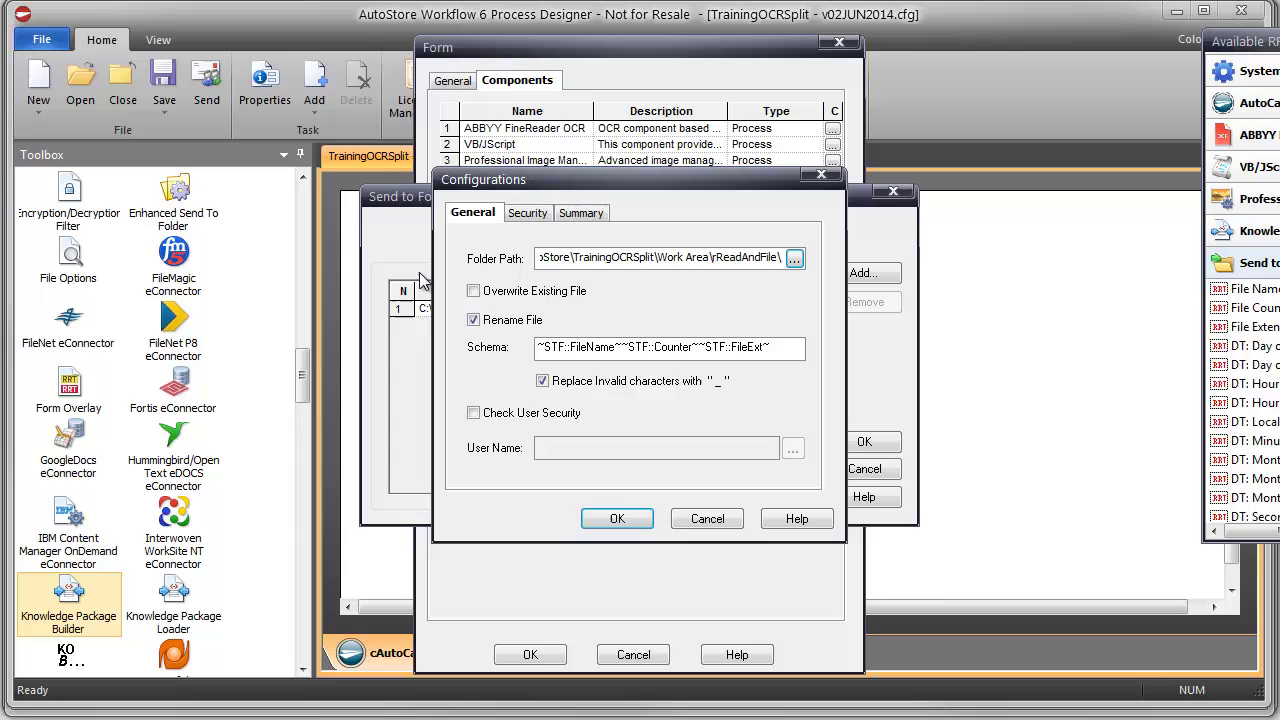
type("Inbound\\")
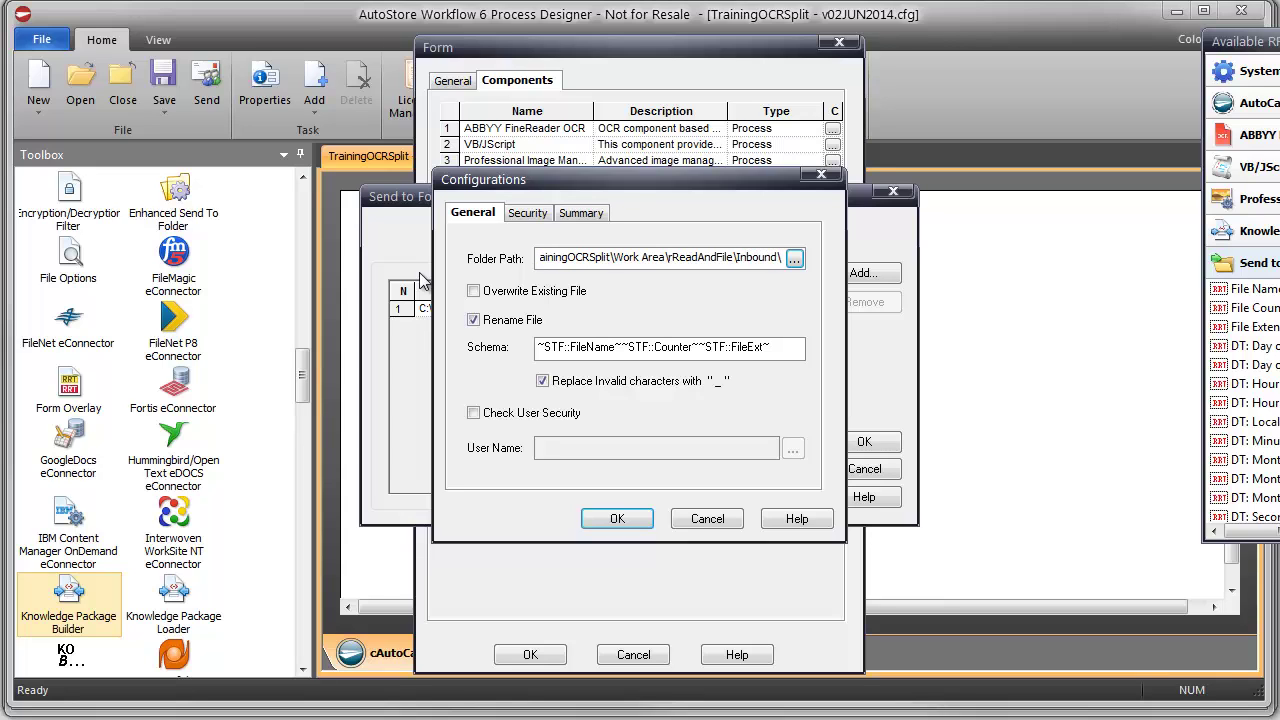
Confirm the open settings dialogs, save the configuration and restart the AutoStore server
left_click(615, 519)
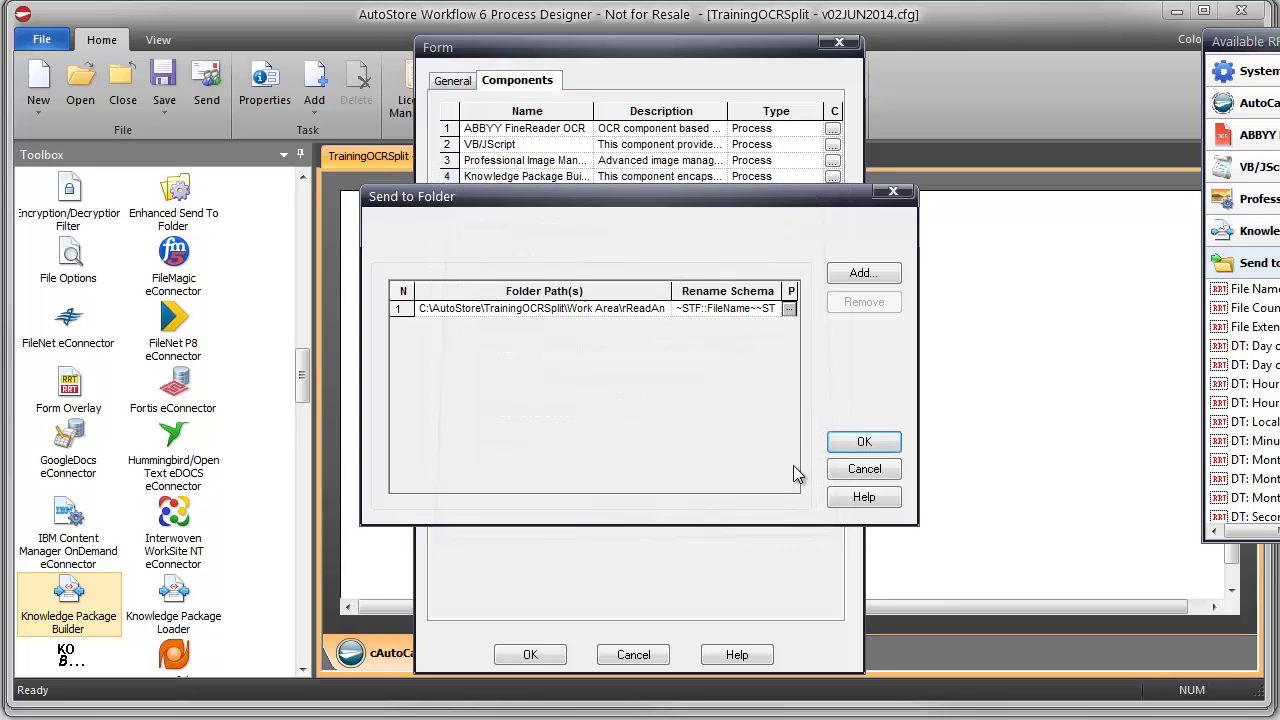
left_click(864, 441)
left_click(545, 654)
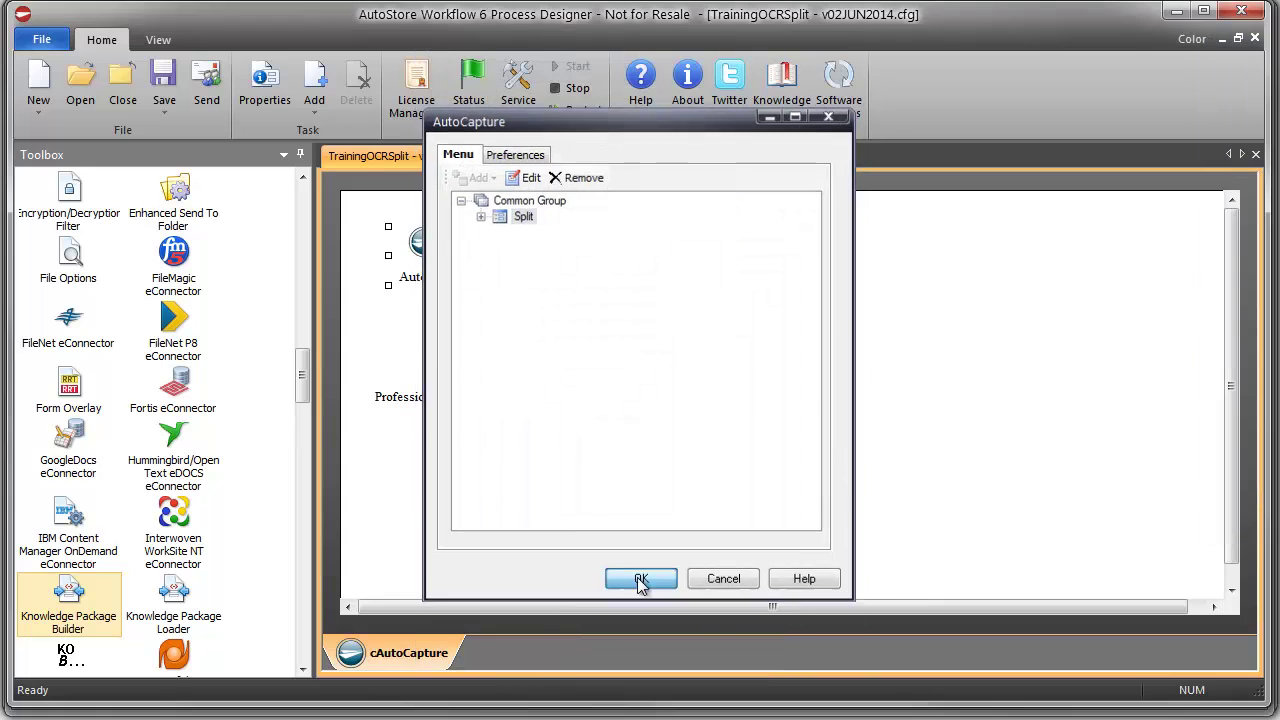
left_click(640, 585)
left_click(164, 85)
left_click(578, 110)
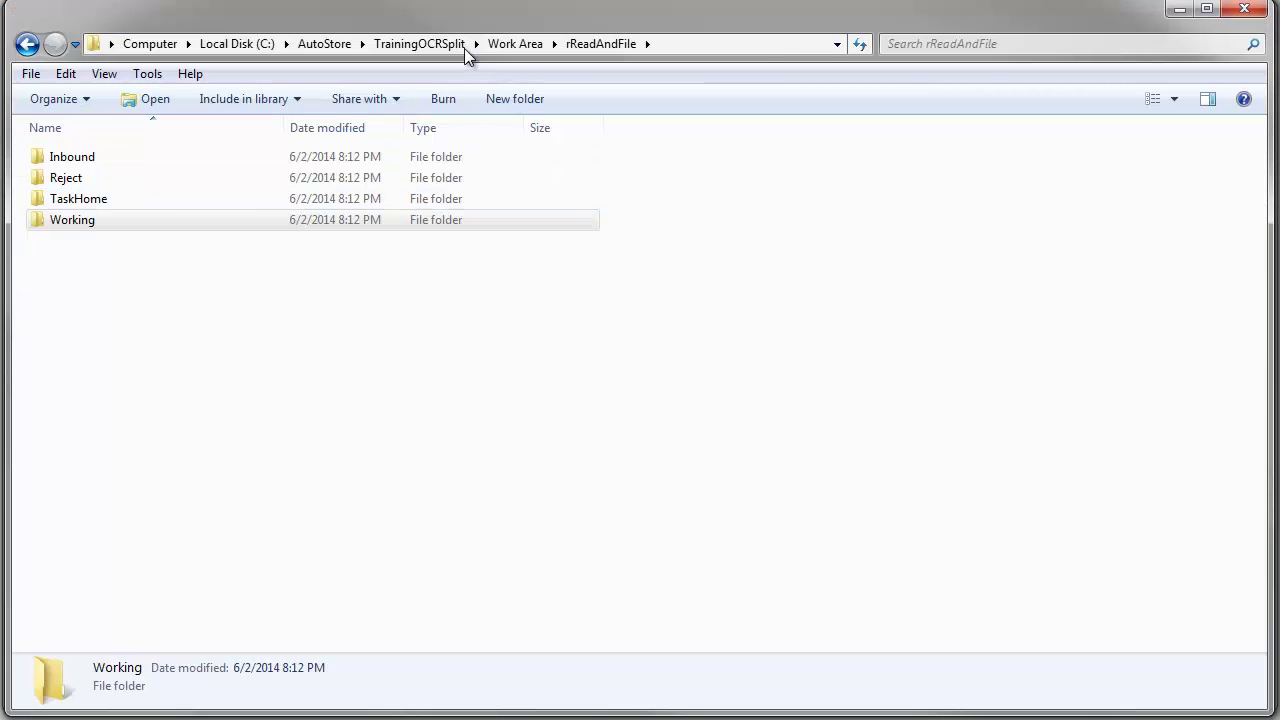
Send Batch.tif from Samples to the Split capture workflow and dismiss the confirmation
left_click(440, 44)
double_click(86, 219)
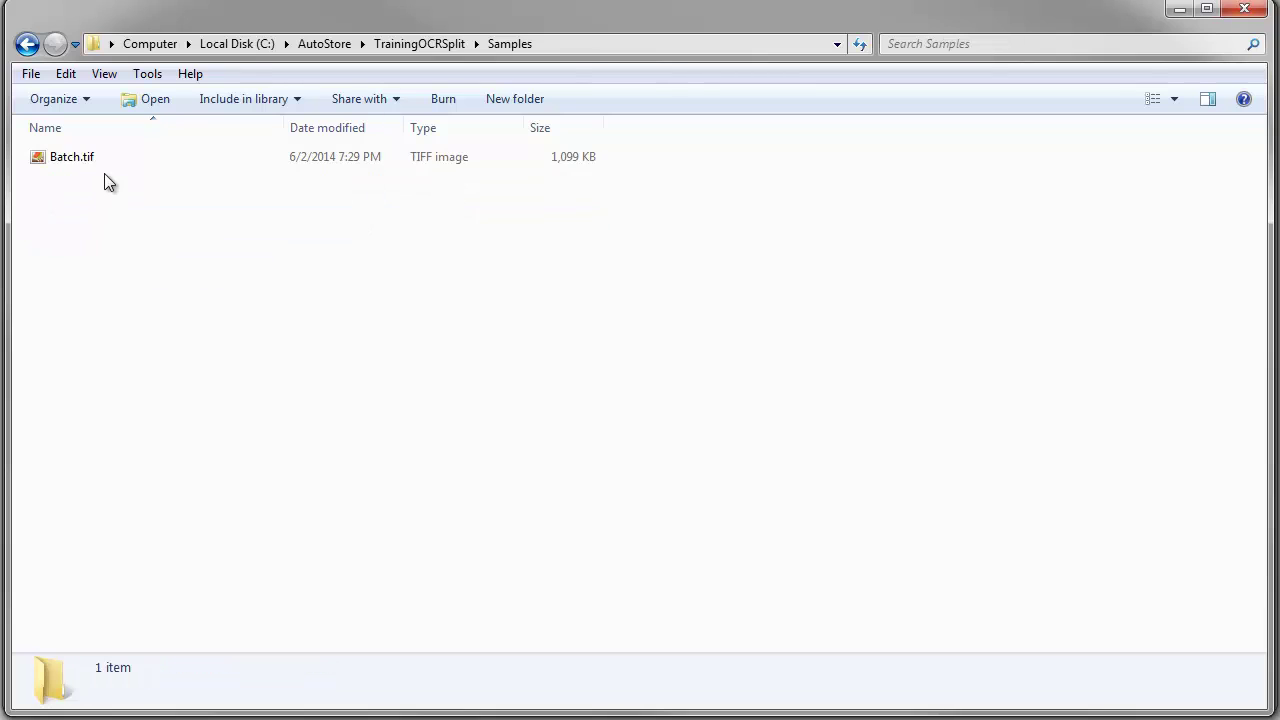
right_click(116, 162)
left_click(76, 162)
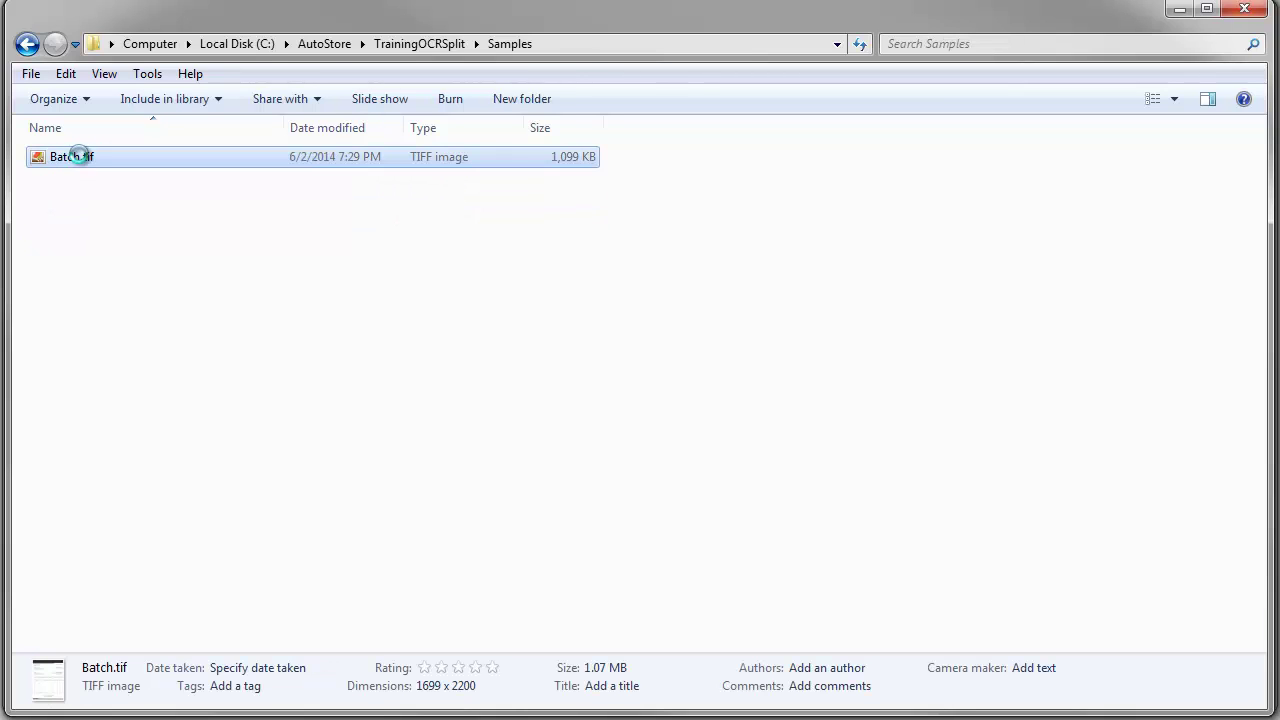
right_click(79, 157)
mouse_move(145, 370)
left_click(417, 366)
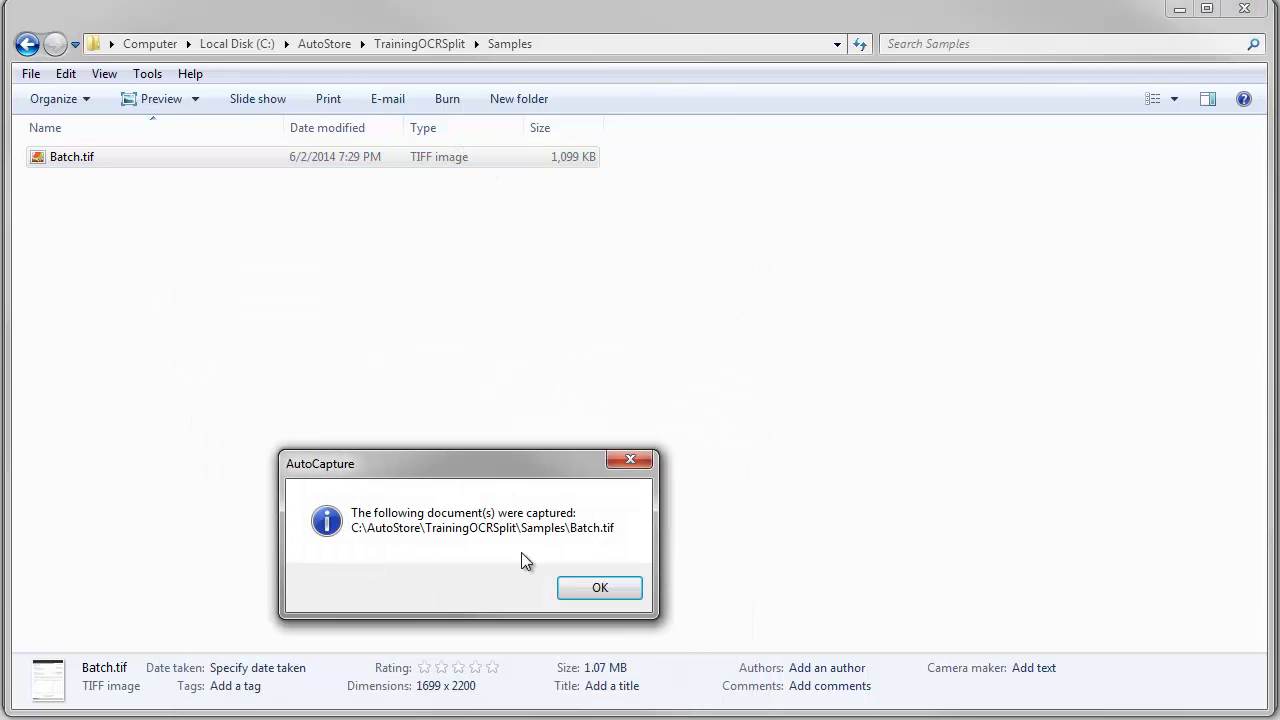
key("Return")
Delete the three old Batch_ TIFF files from the Output folder
left_click(428, 43)
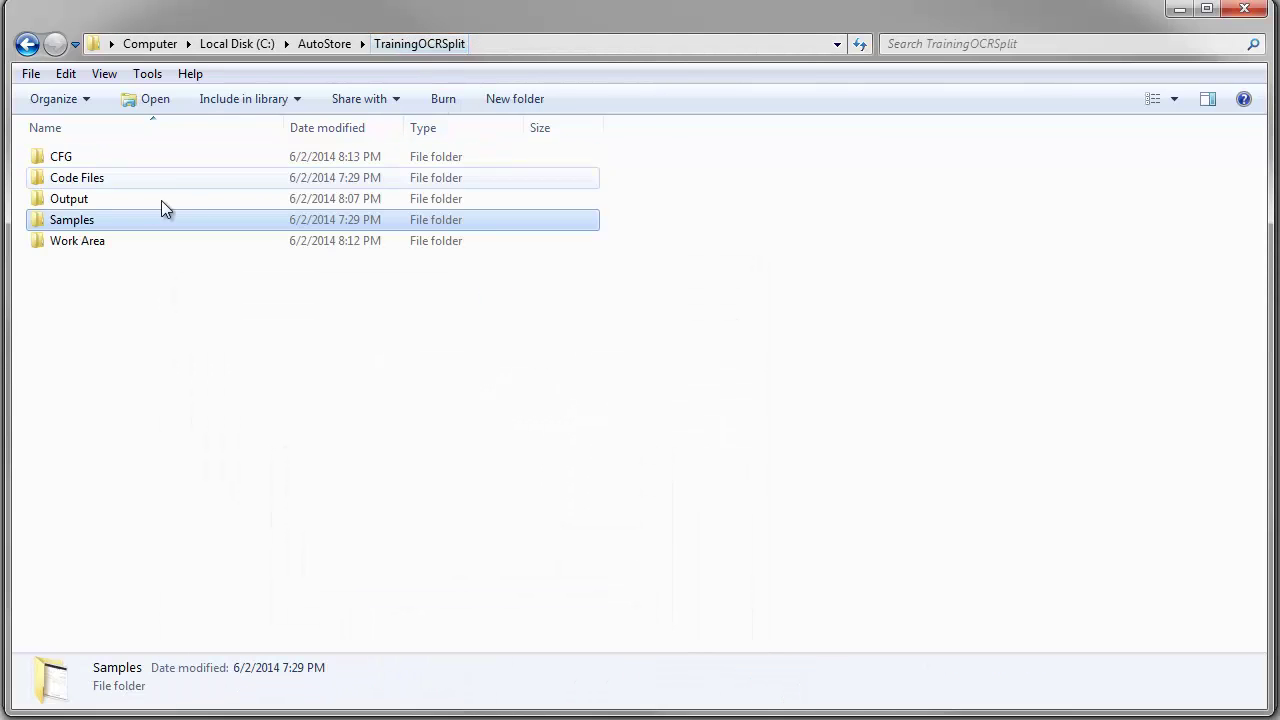
double_click(78, 200)
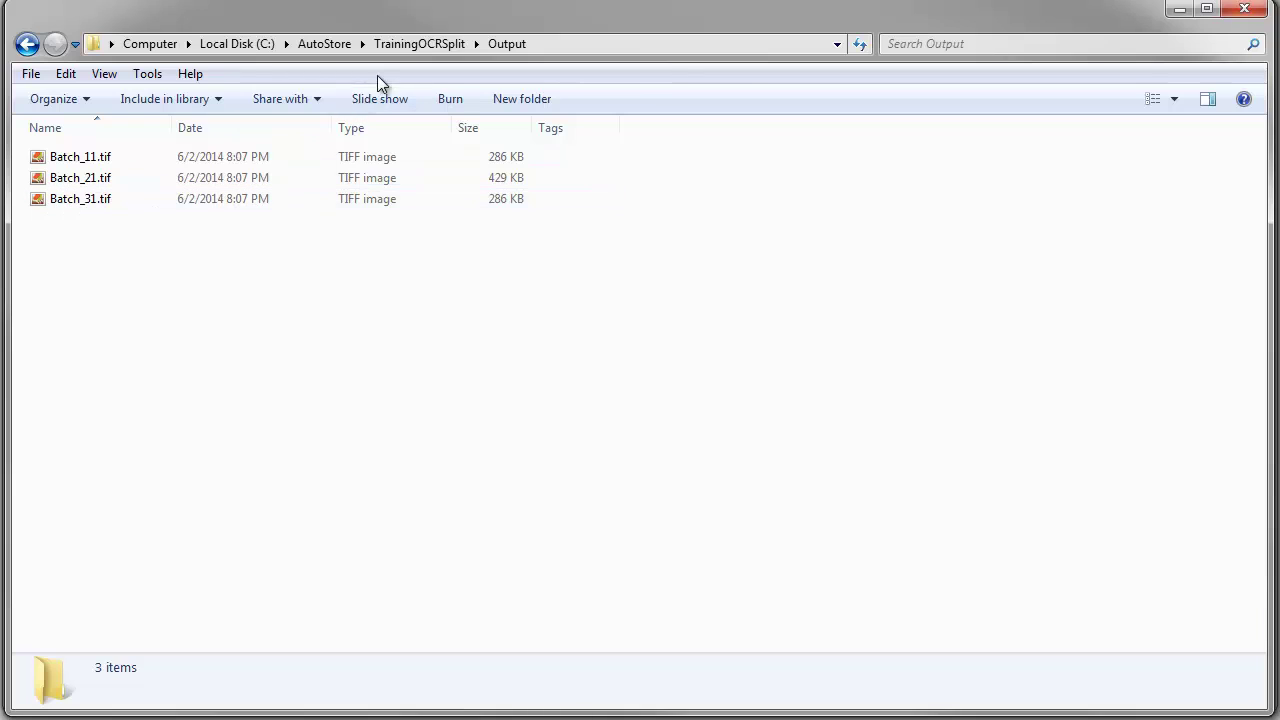
left_click_drag(235, 302, 57, 133)
key("Delete")
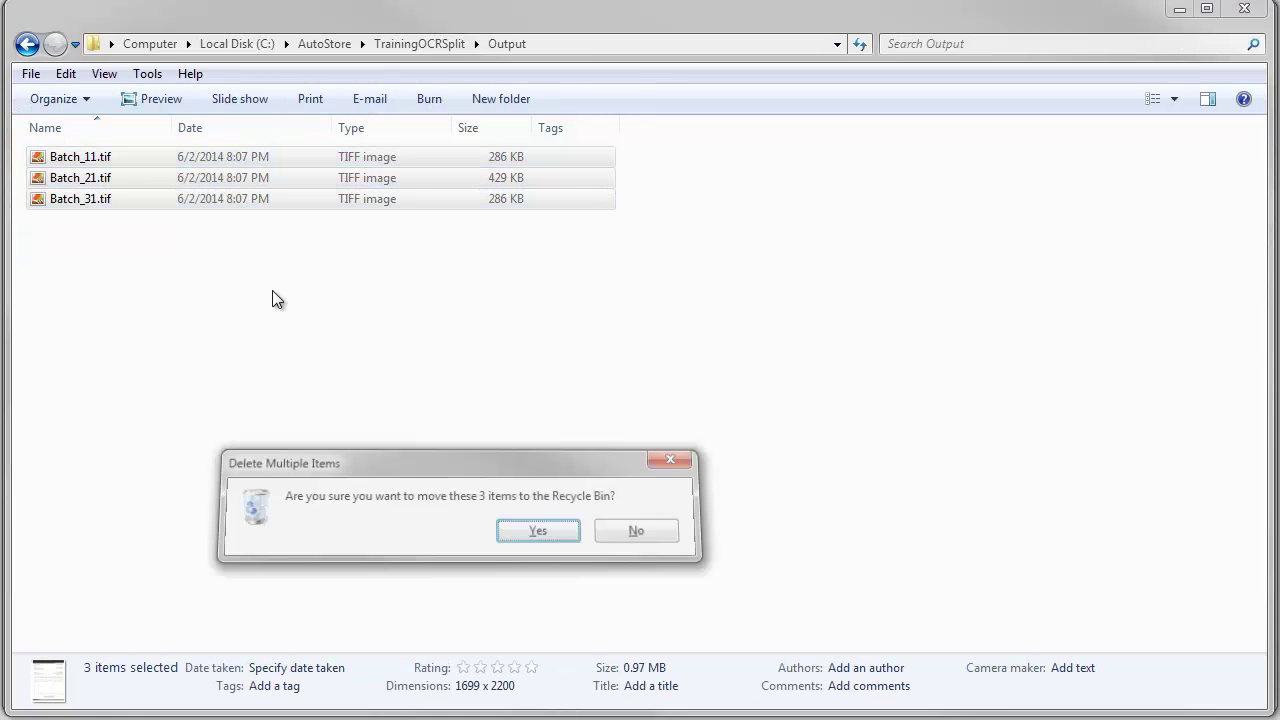
key("Return")
Navigate to Work Area\rReadAndFile\Inbound to see the captured files
left_click(405, 44)
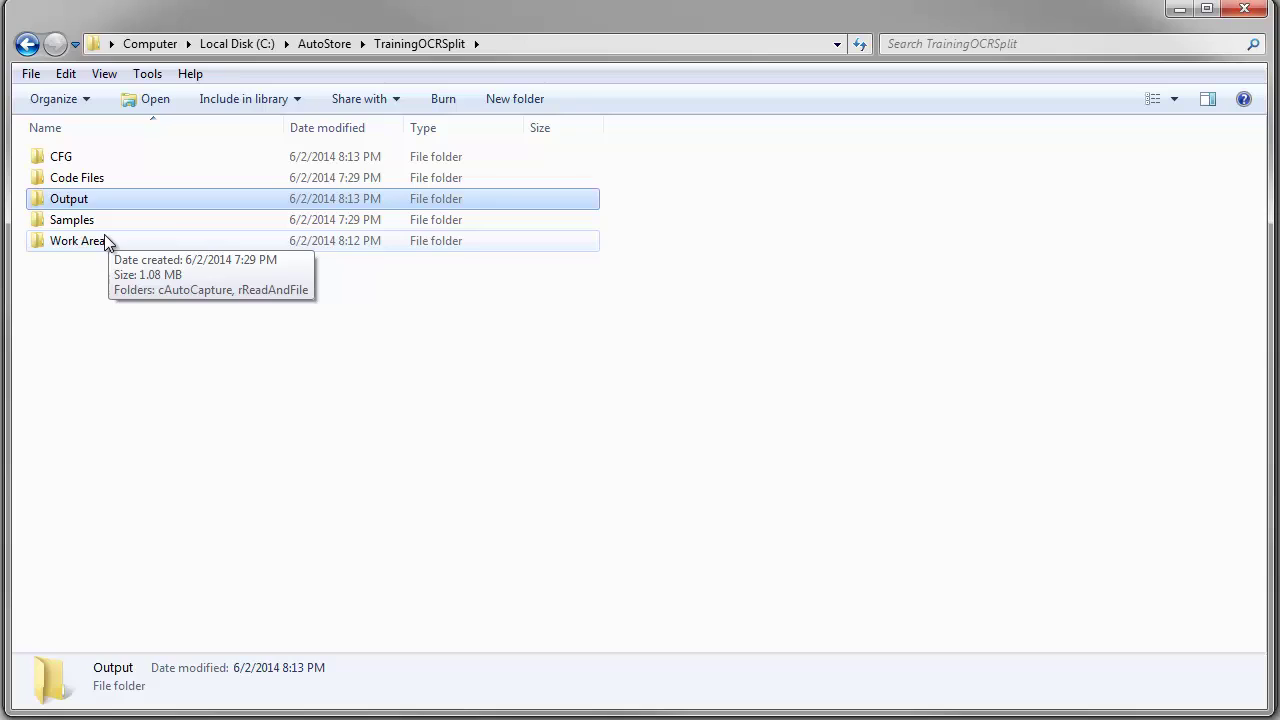
double_click(104, 240)
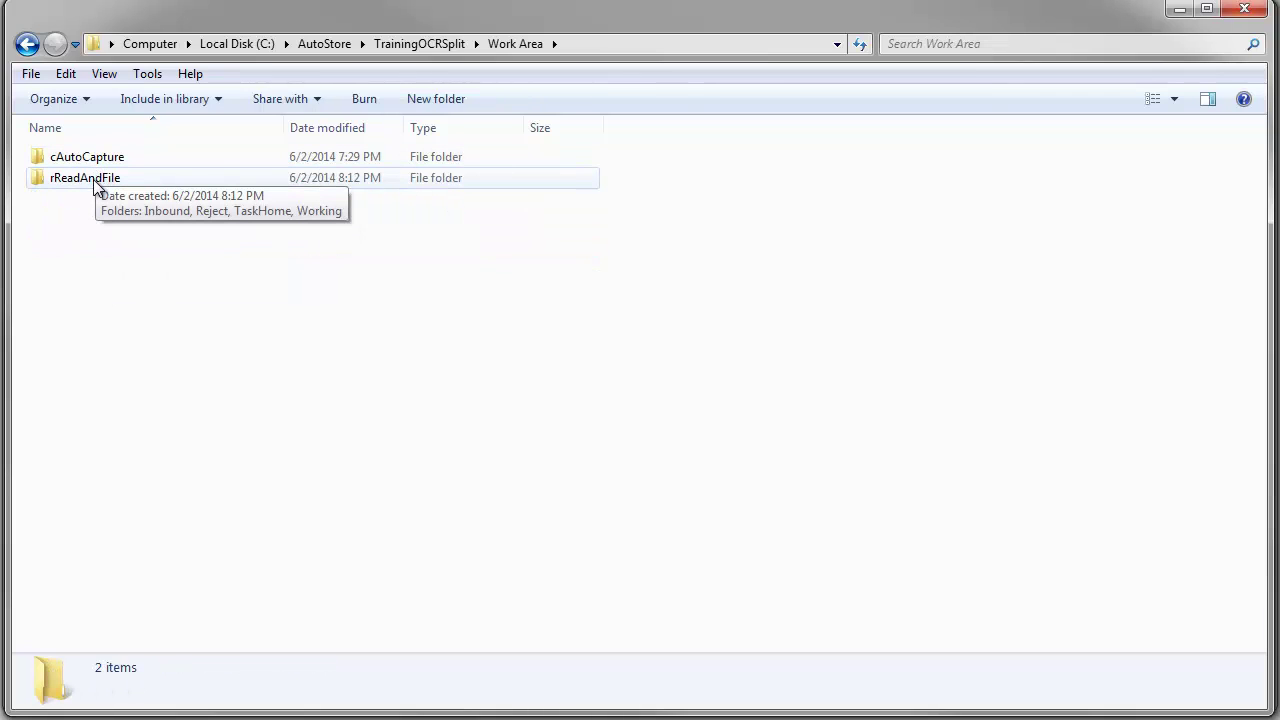
double_click(97, 183)
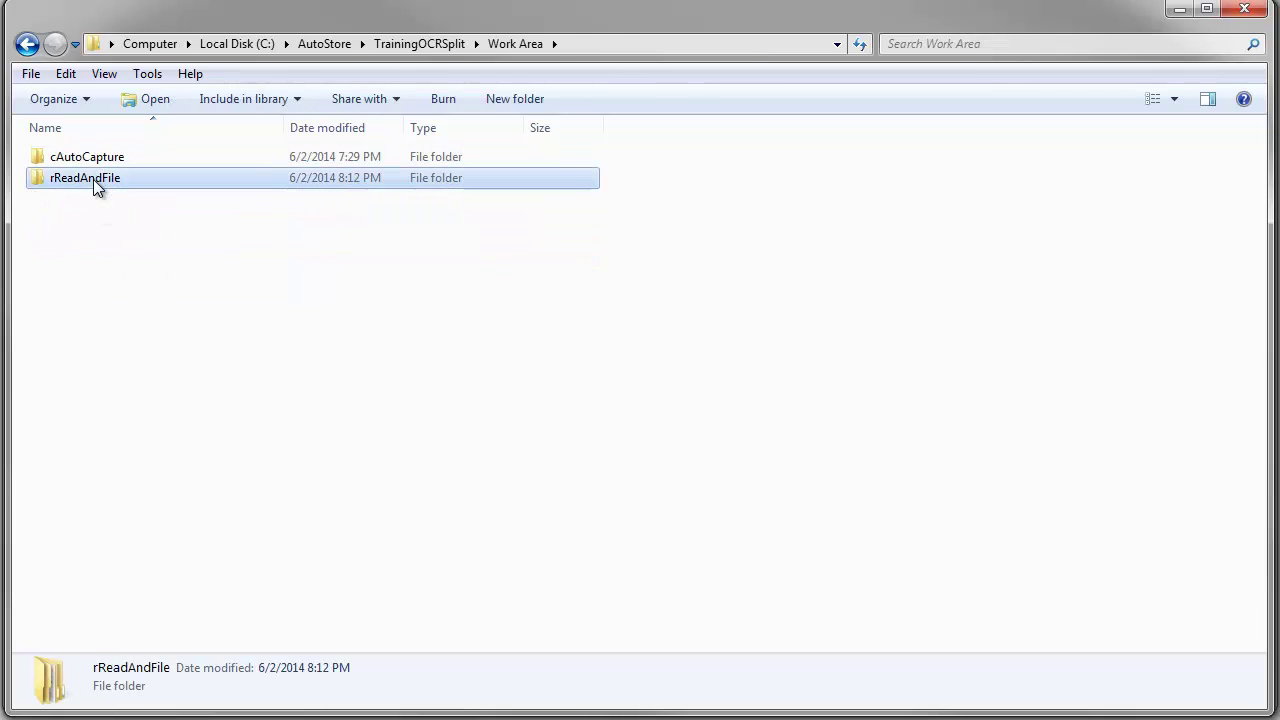
double_click(88, 160)
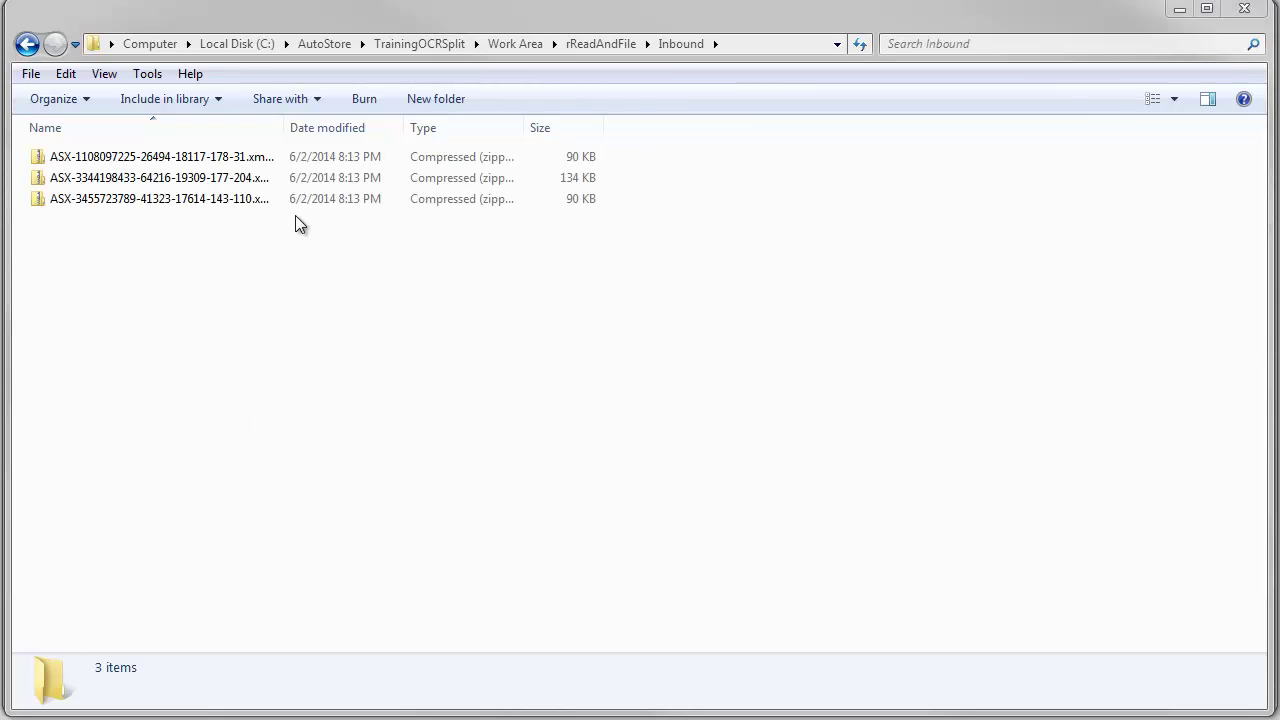
Widen the Name column to show the full names of the three zip files
left_click_drag(284, 130, 339, 177)
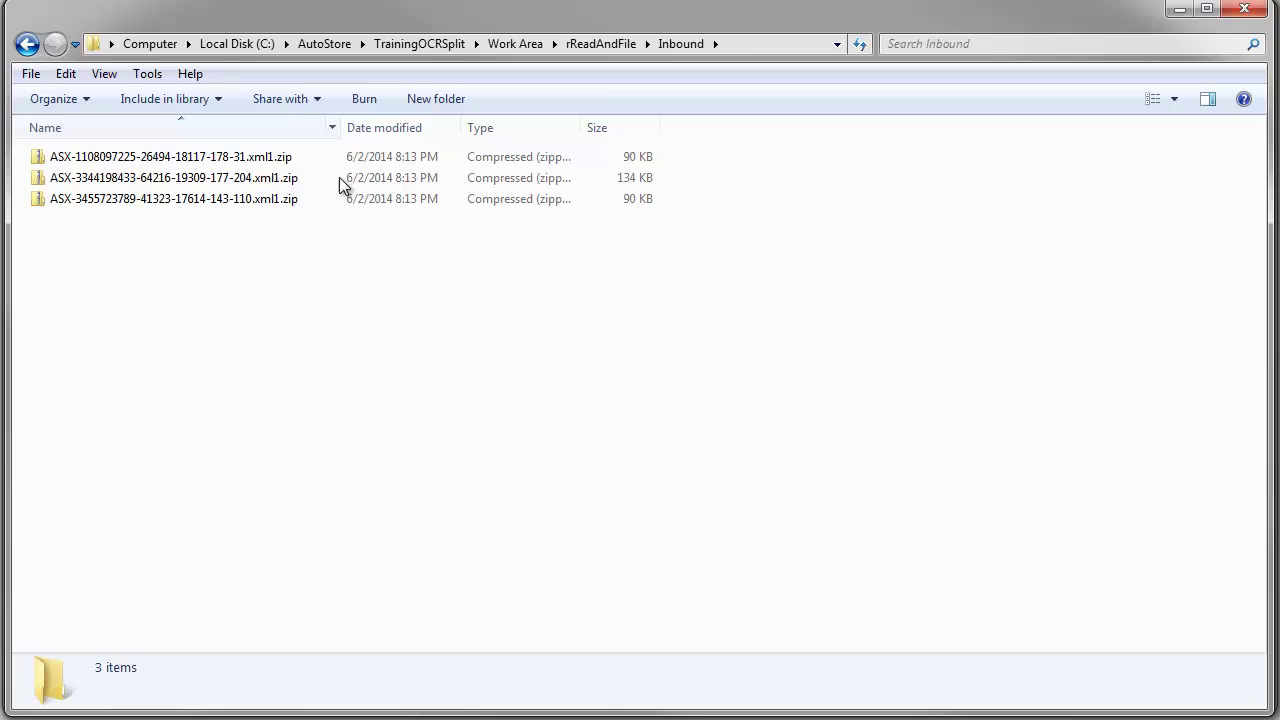
key("Down")
key("Down")
key("Down")
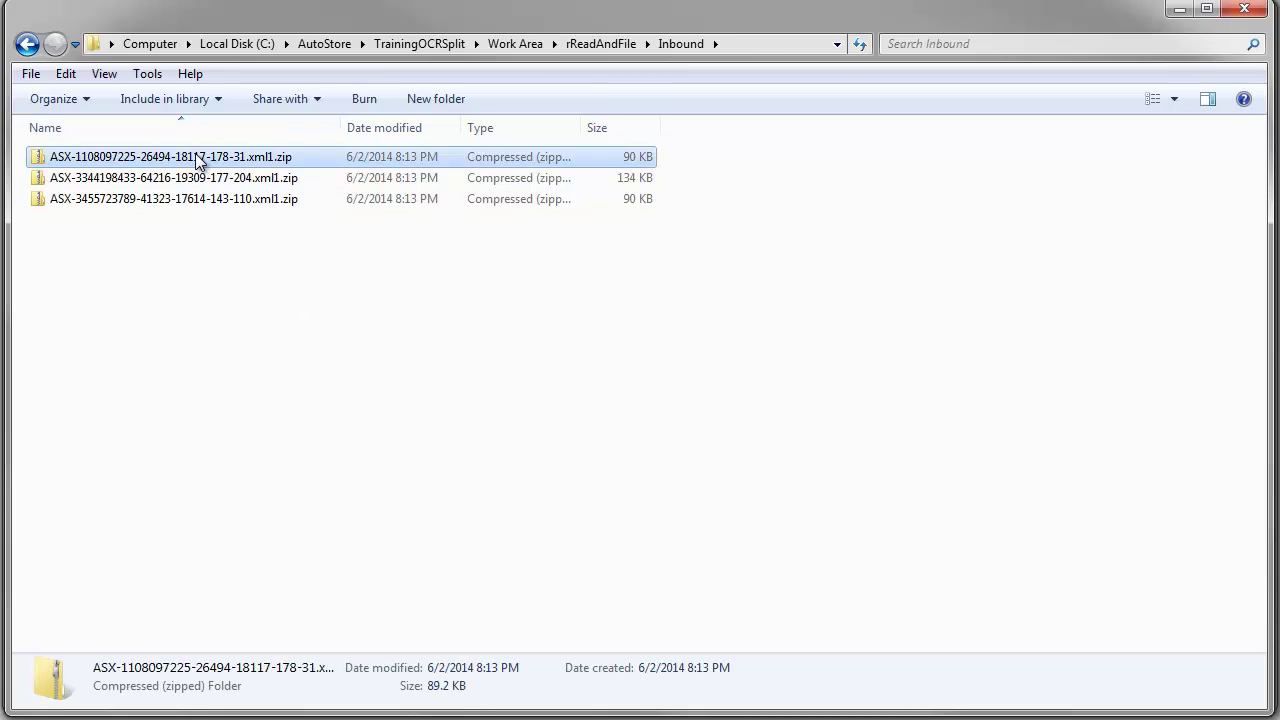
key("Up")
key("Up")
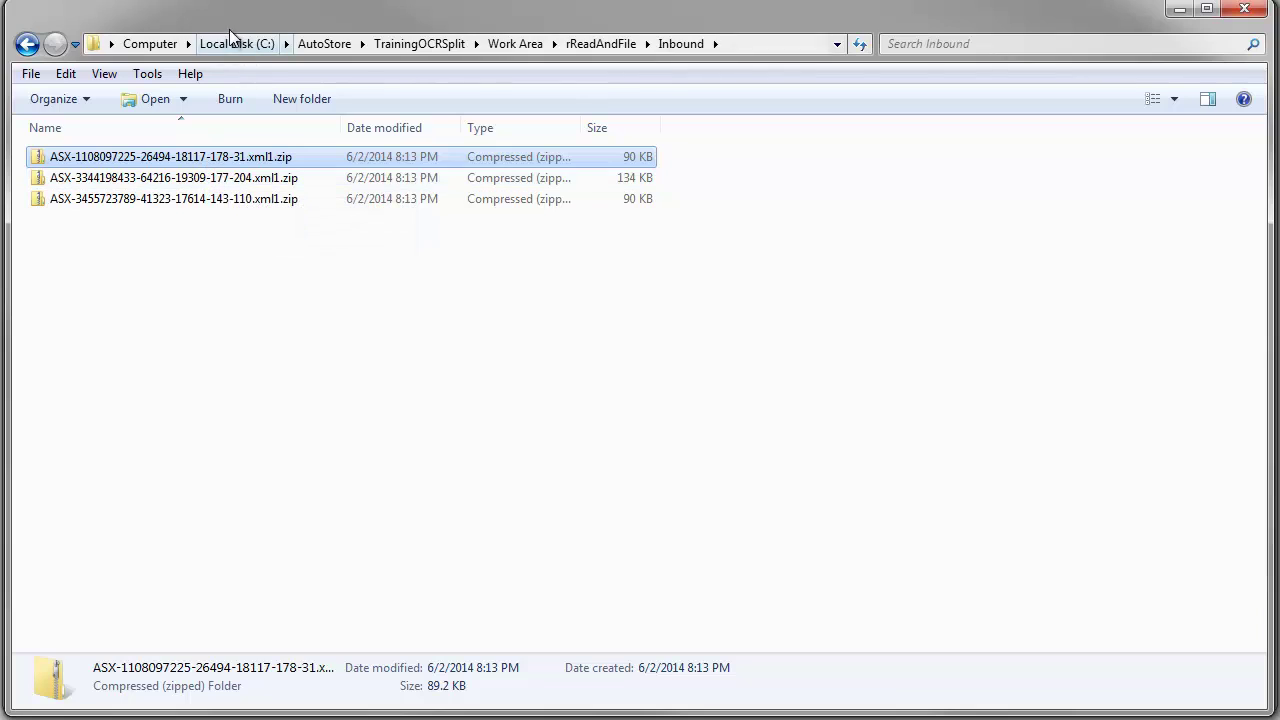
left_click(218, 196)
left_click(313, 160)
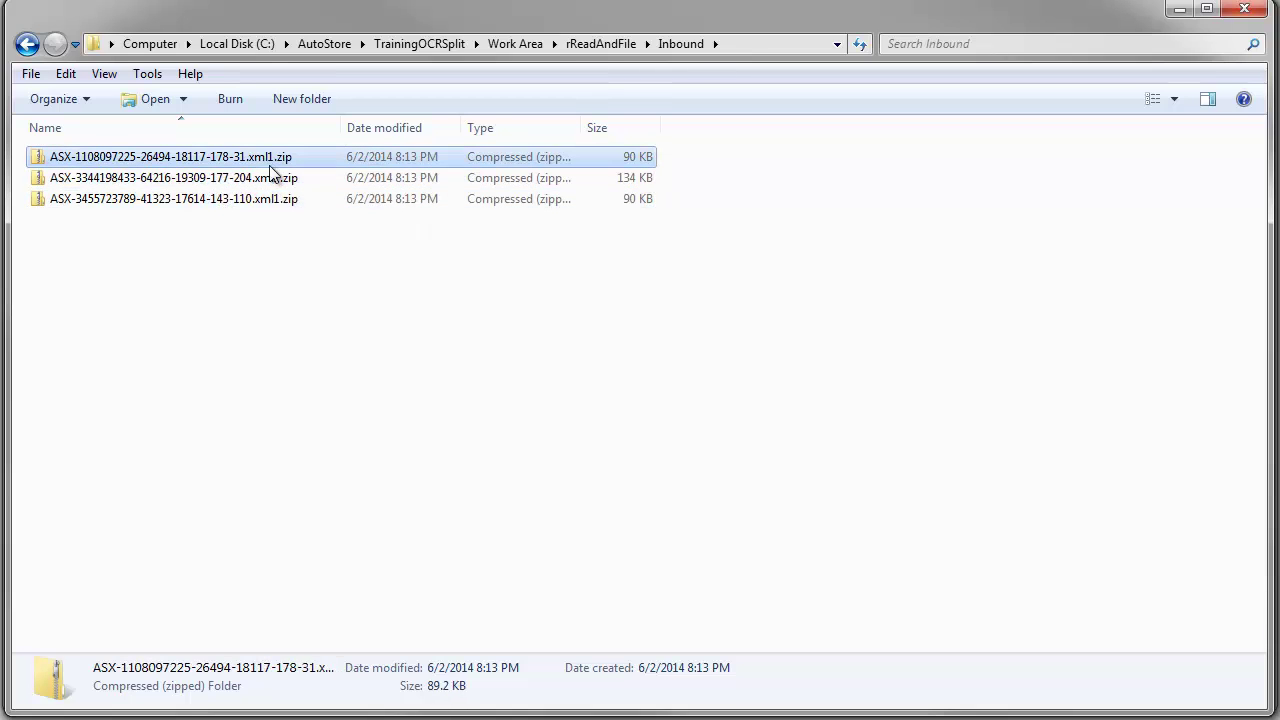
Open the first zip and examine its XML and DAT files
double_click(143, 162)
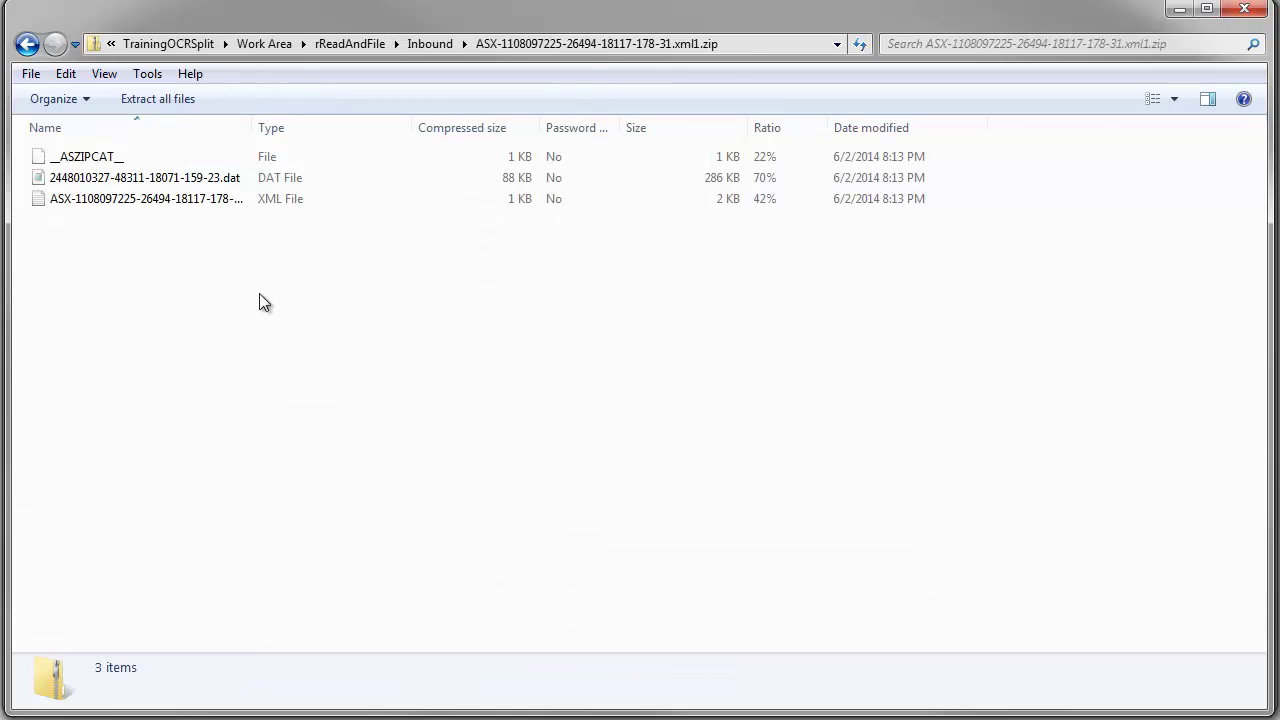
double_click(252, 127)
left_click(210, 203)
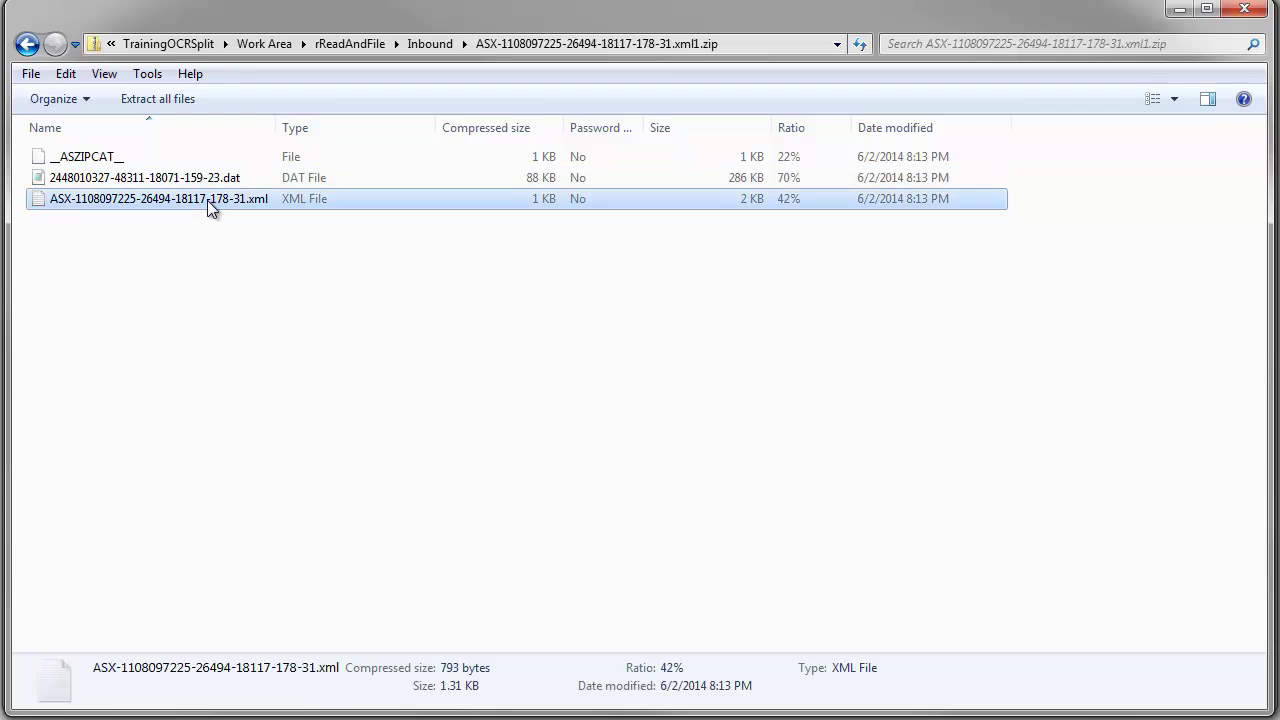
left_click(217, 184)
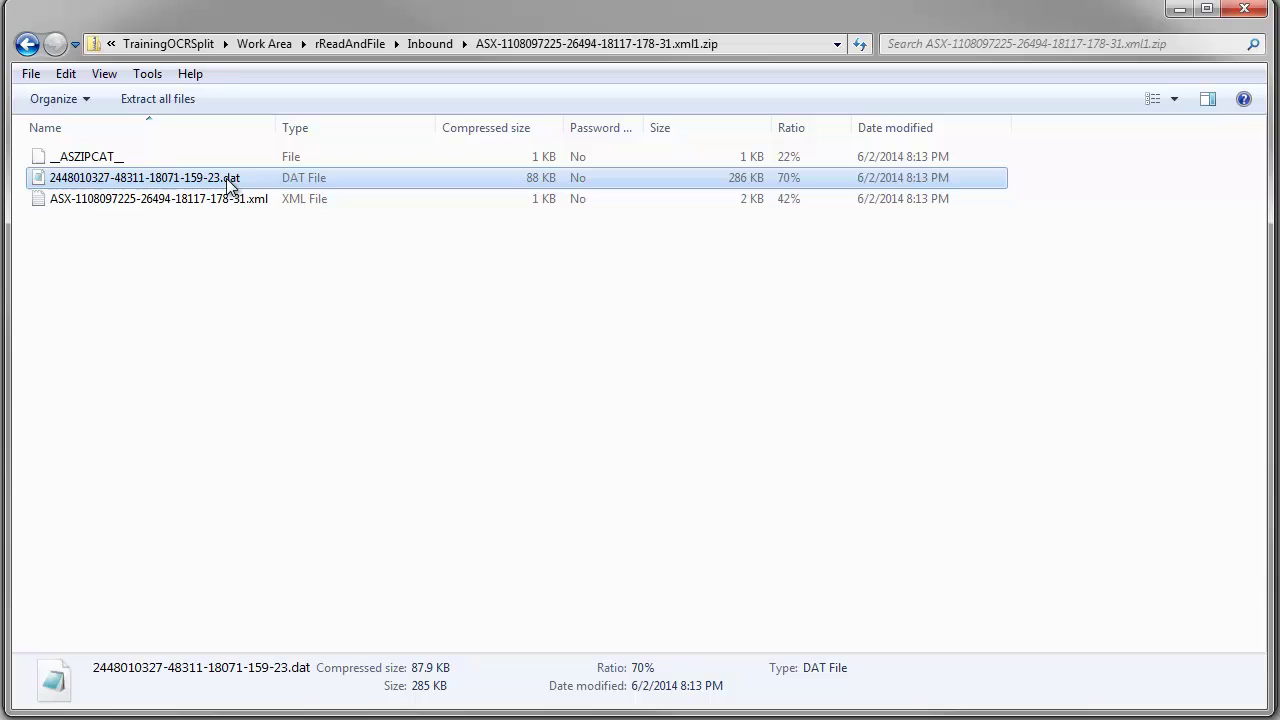
left_click(245, 202)
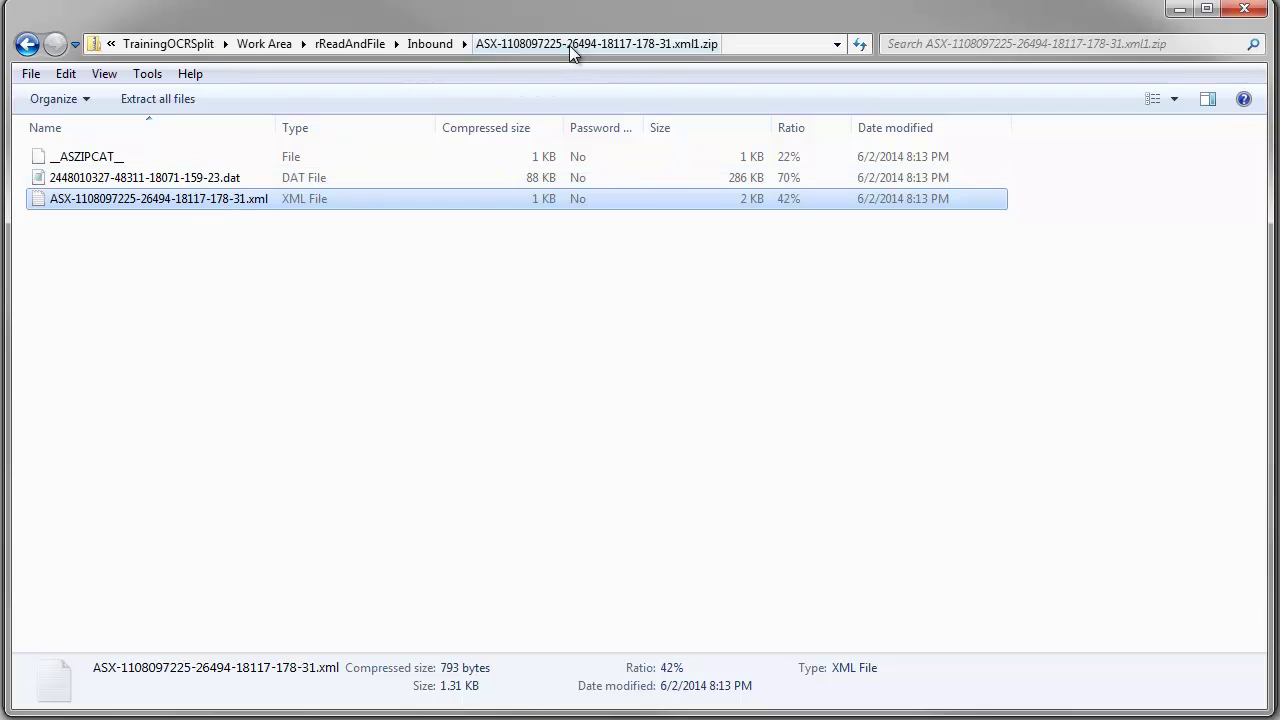
Create a new folder named Backup inside Inbound
left_click(428, 44)
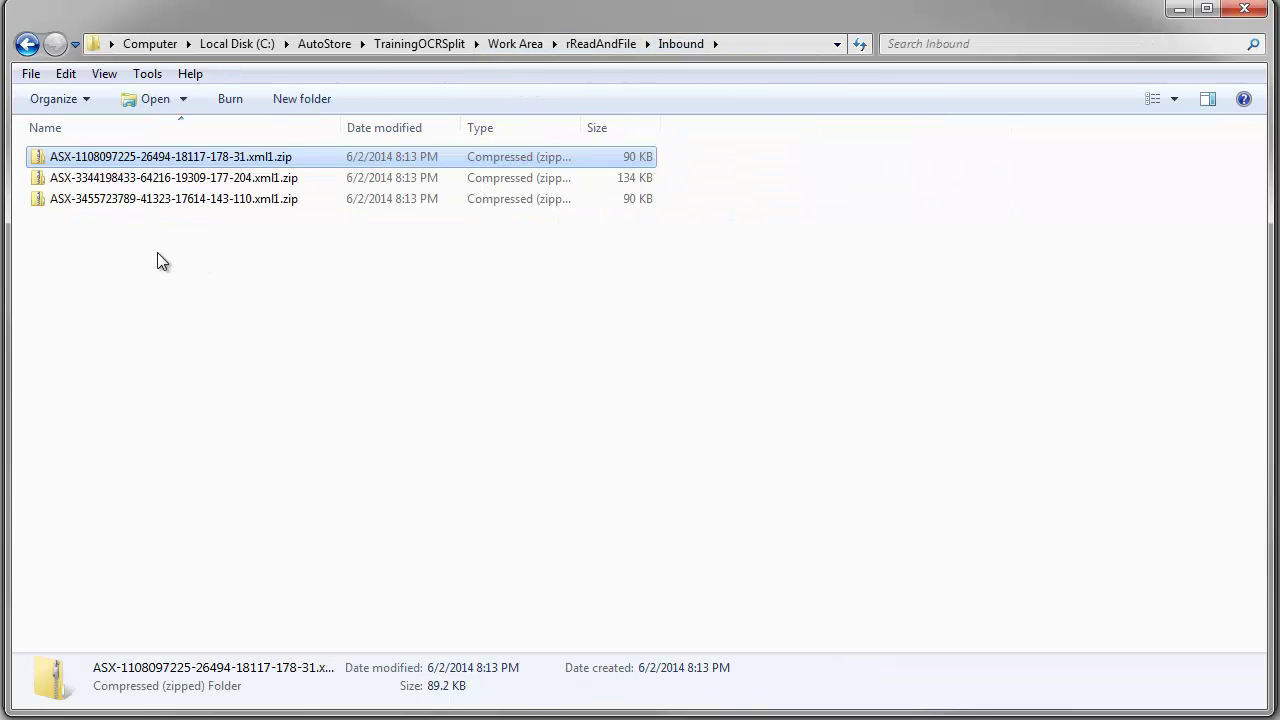
left_click_drag(137, 227, 57, 144)
left_click(122, 248)
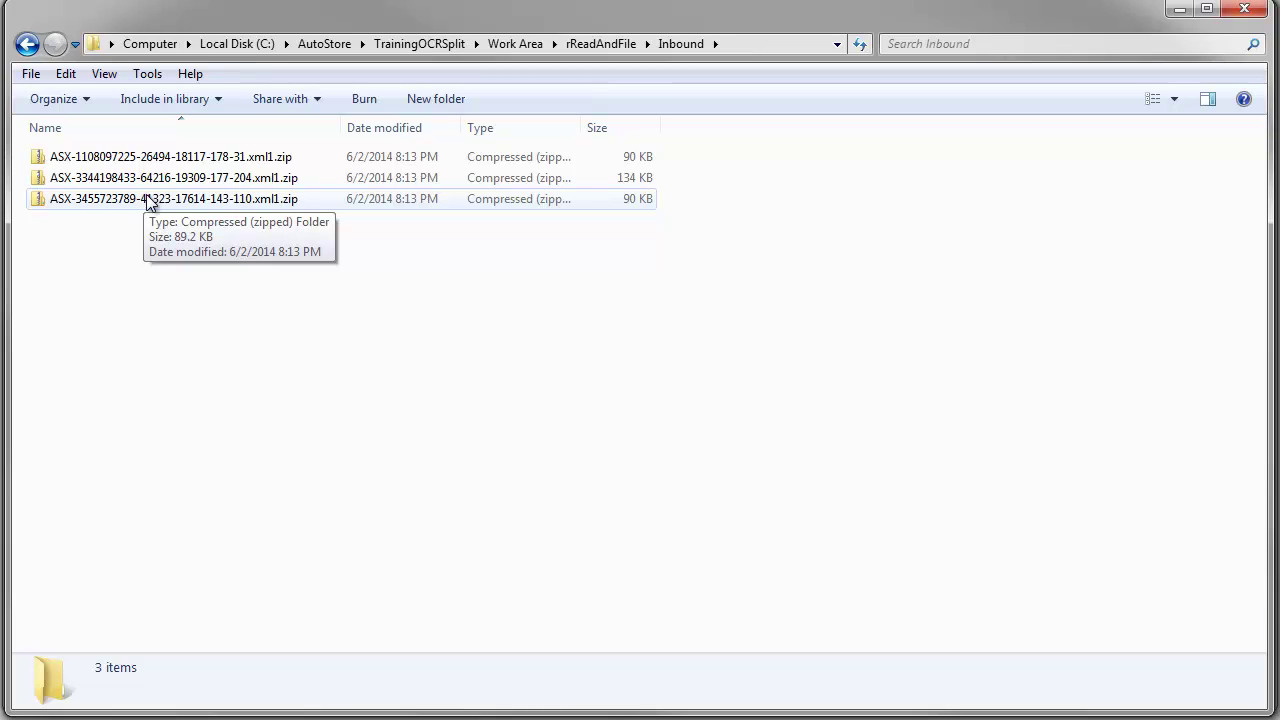
left_click(436, 98)
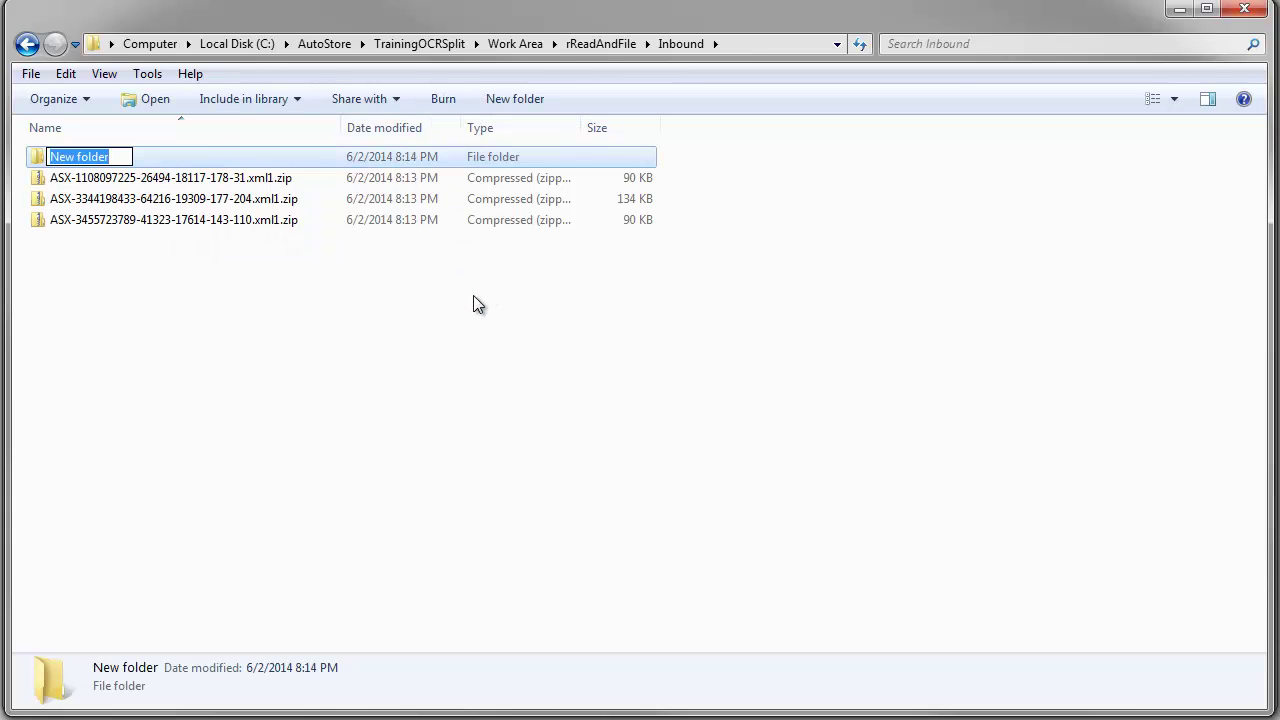
type("Backup")
key("Return")
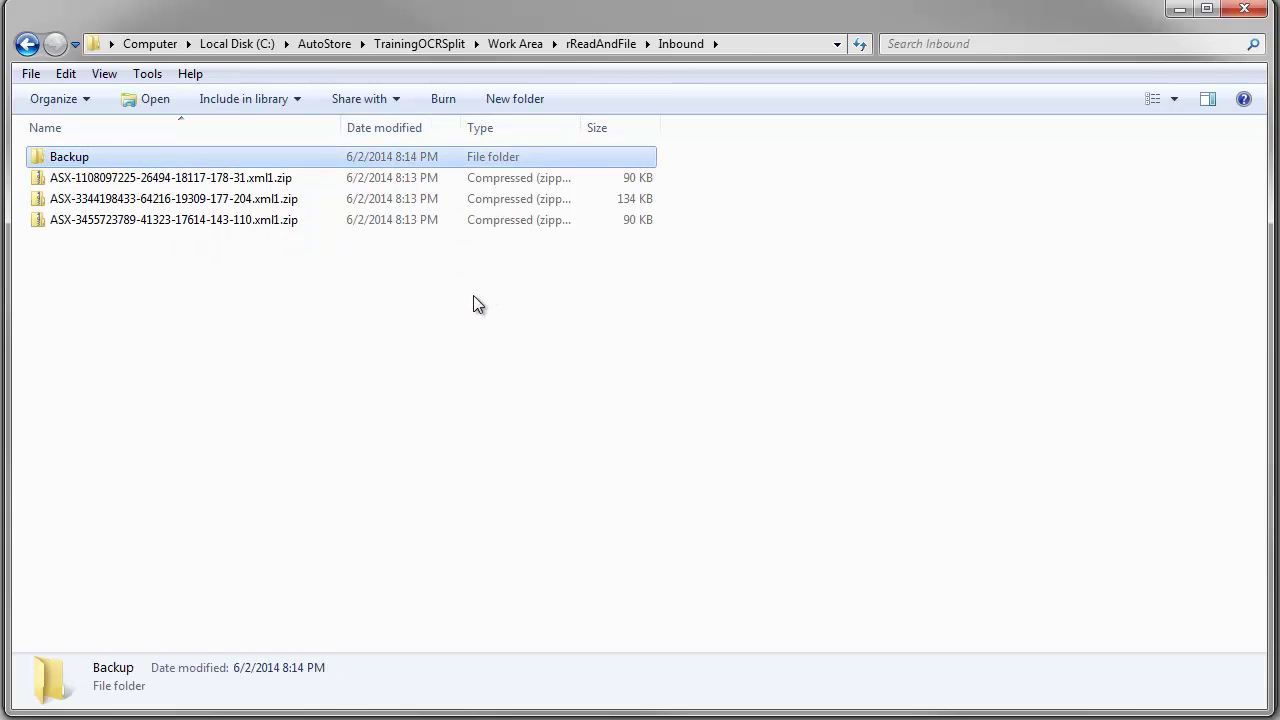
Paste copies of the three zip files into Backup and return to the process designer
left_click(473, 295)
left_click_drag(182, 228, 125, 182)
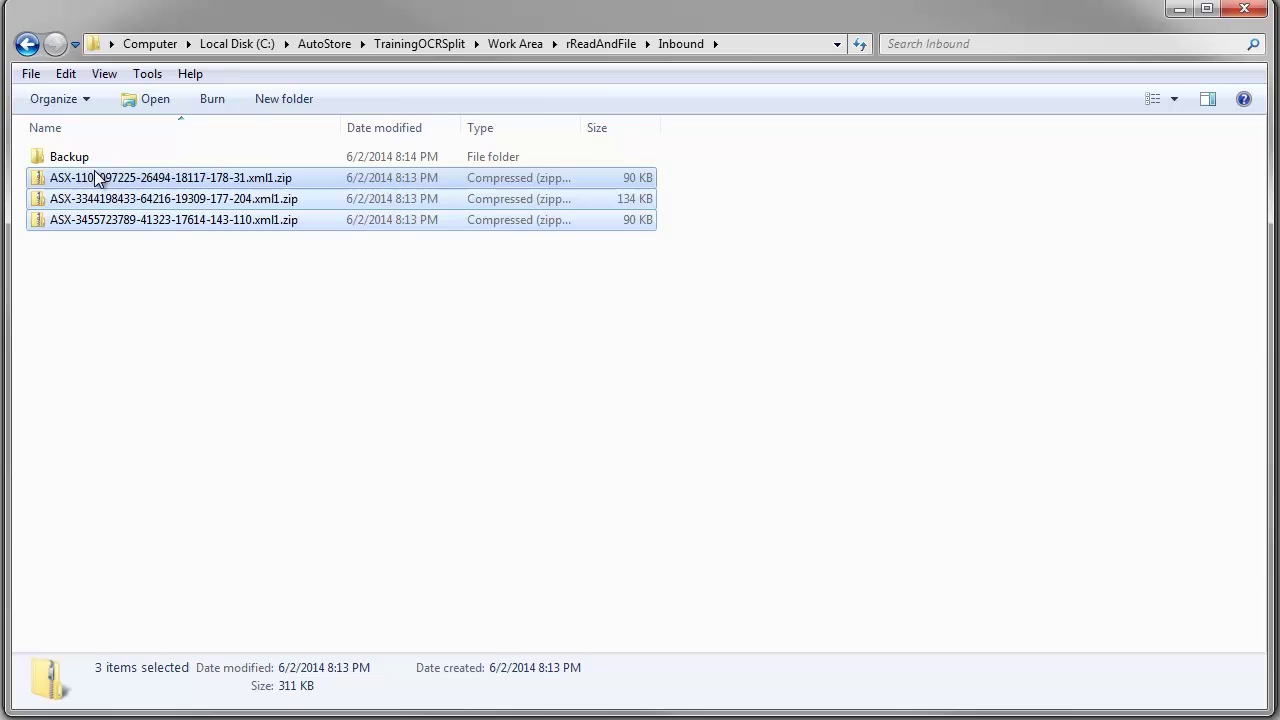
double_click(69, 157)
key("ctrl+v")
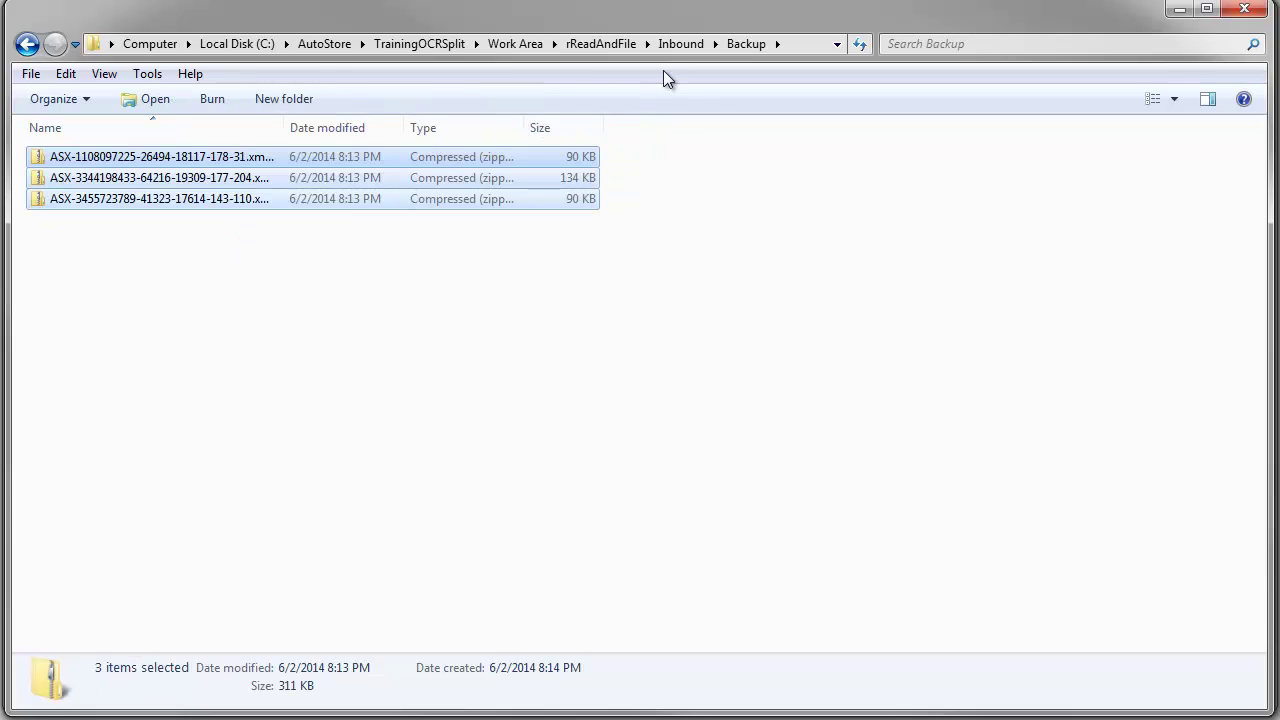
left_click(680, 43)
left_click(134, 260)
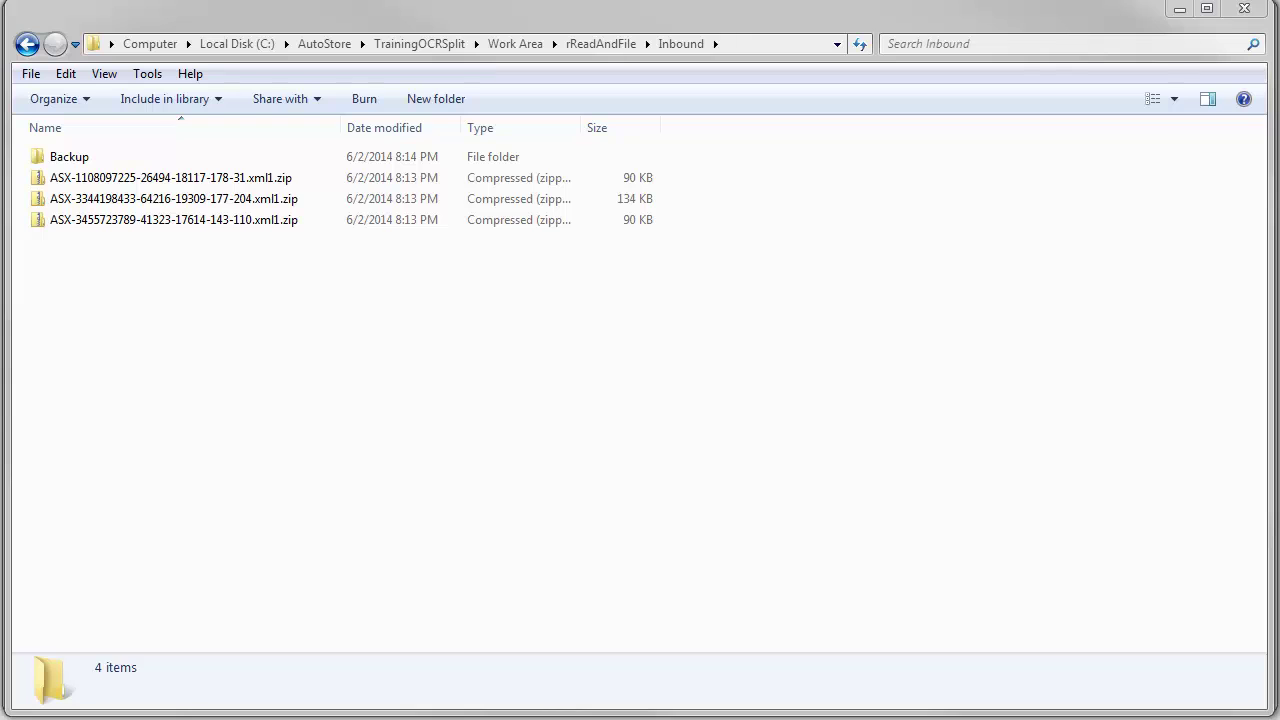
key("alt+Tab")
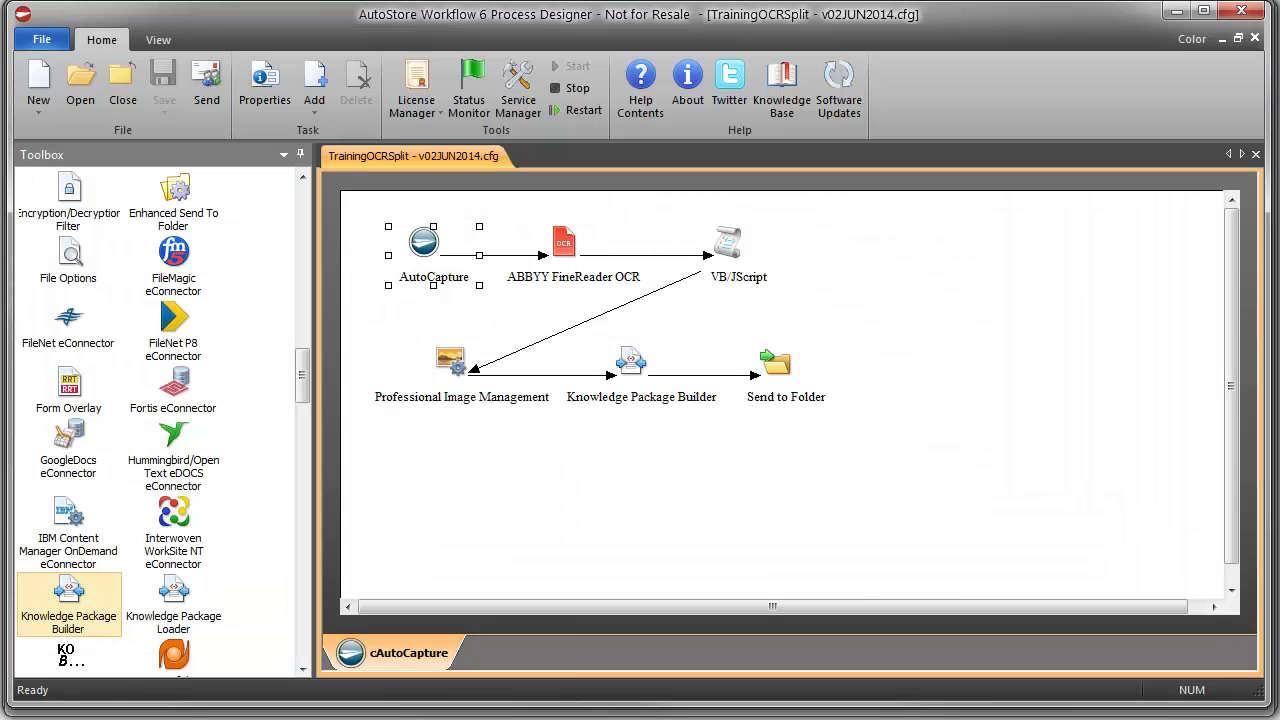
Add a task named rReadAndFile with home directory ...\rReadAndFile\TaskHome\
left_click(325, 78)
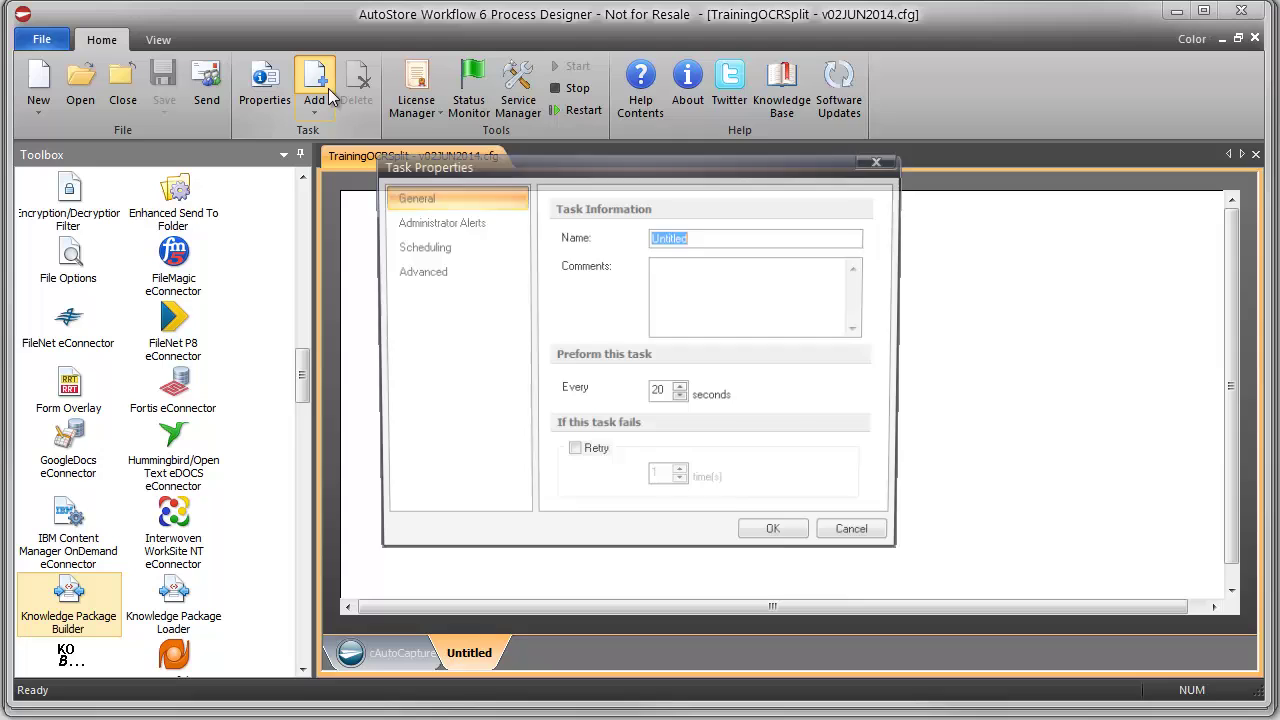
type("rReadAndF")
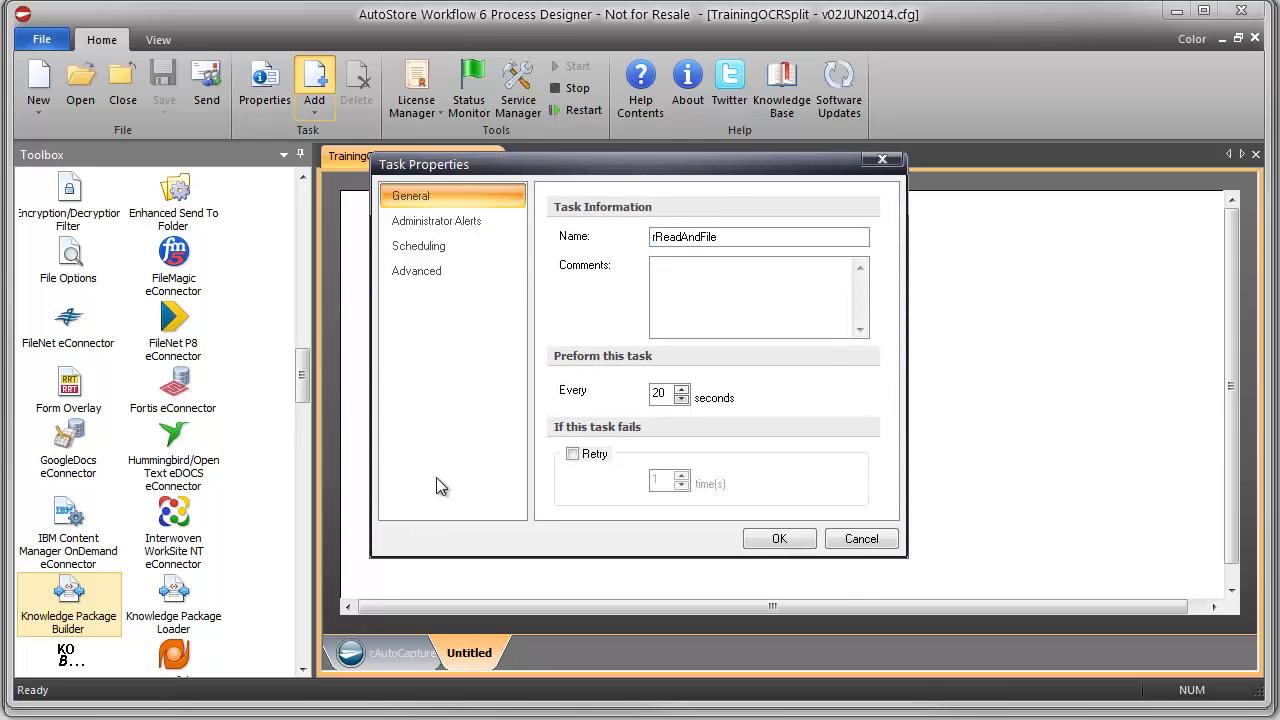
left_click(447, 268)
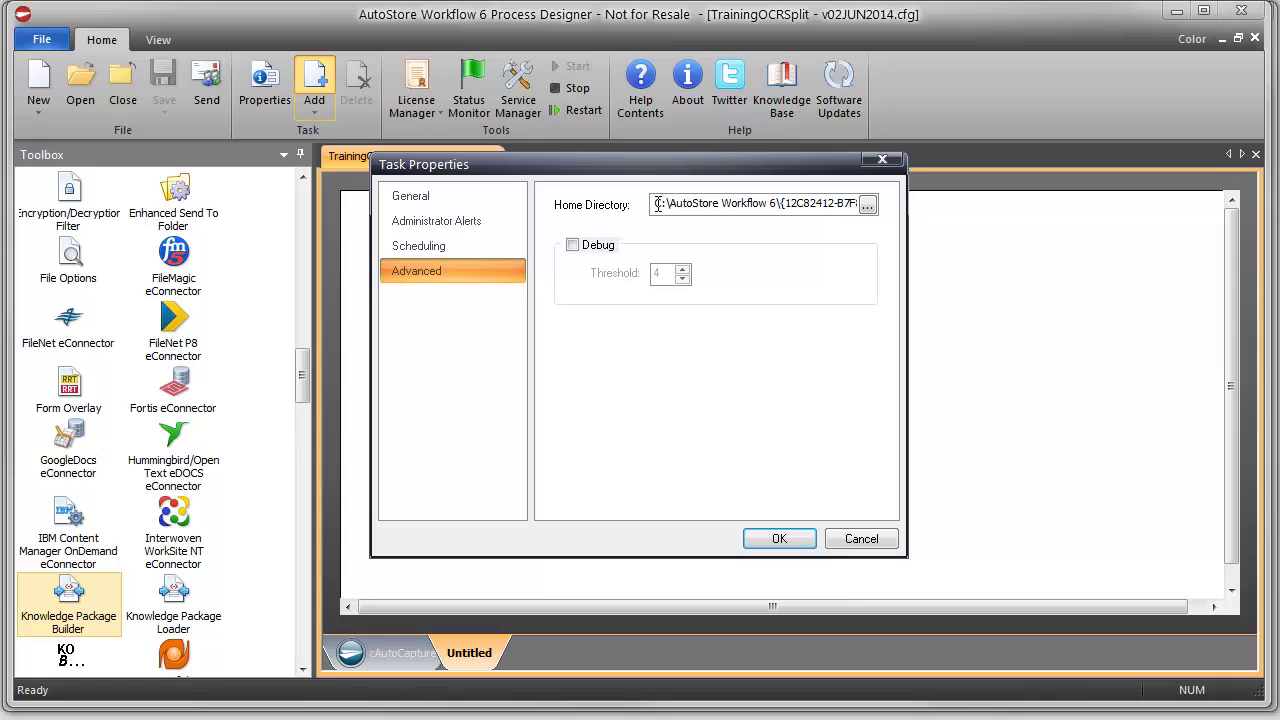
left_click_drag(658, 203, 941, 202)
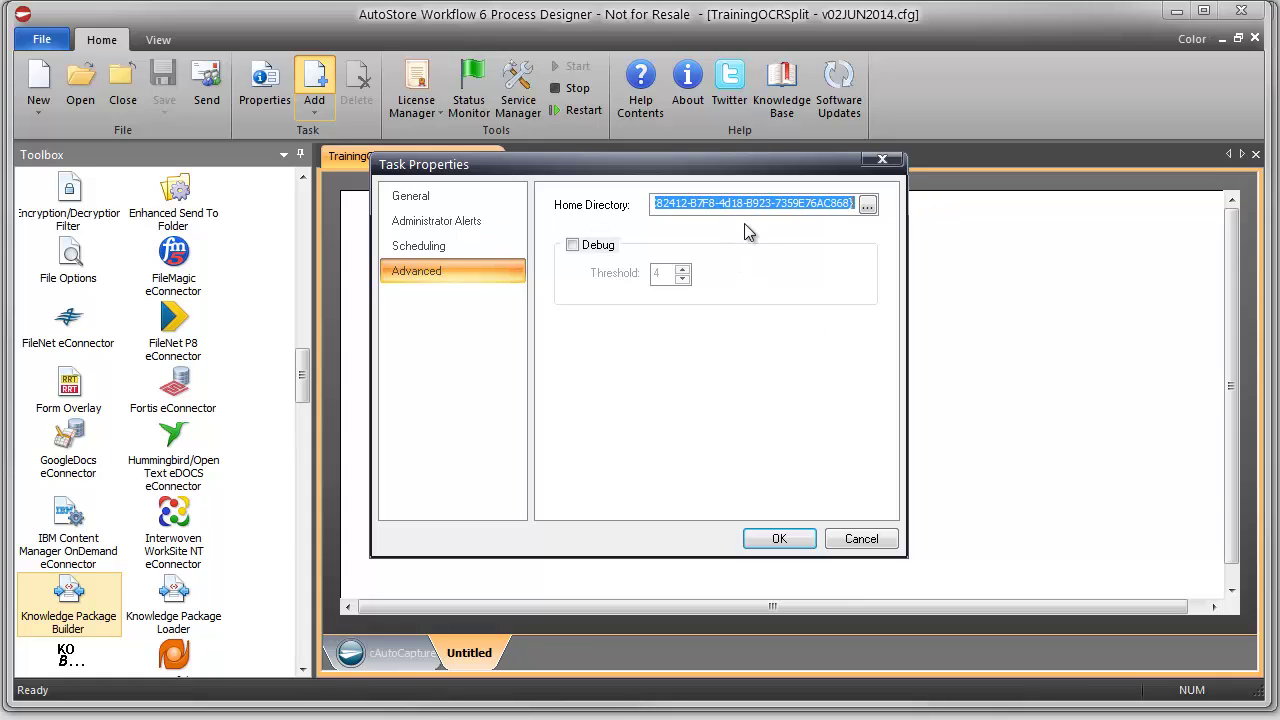
left_click_drag(752, 203, 770, 203)
left_click(786, 203)
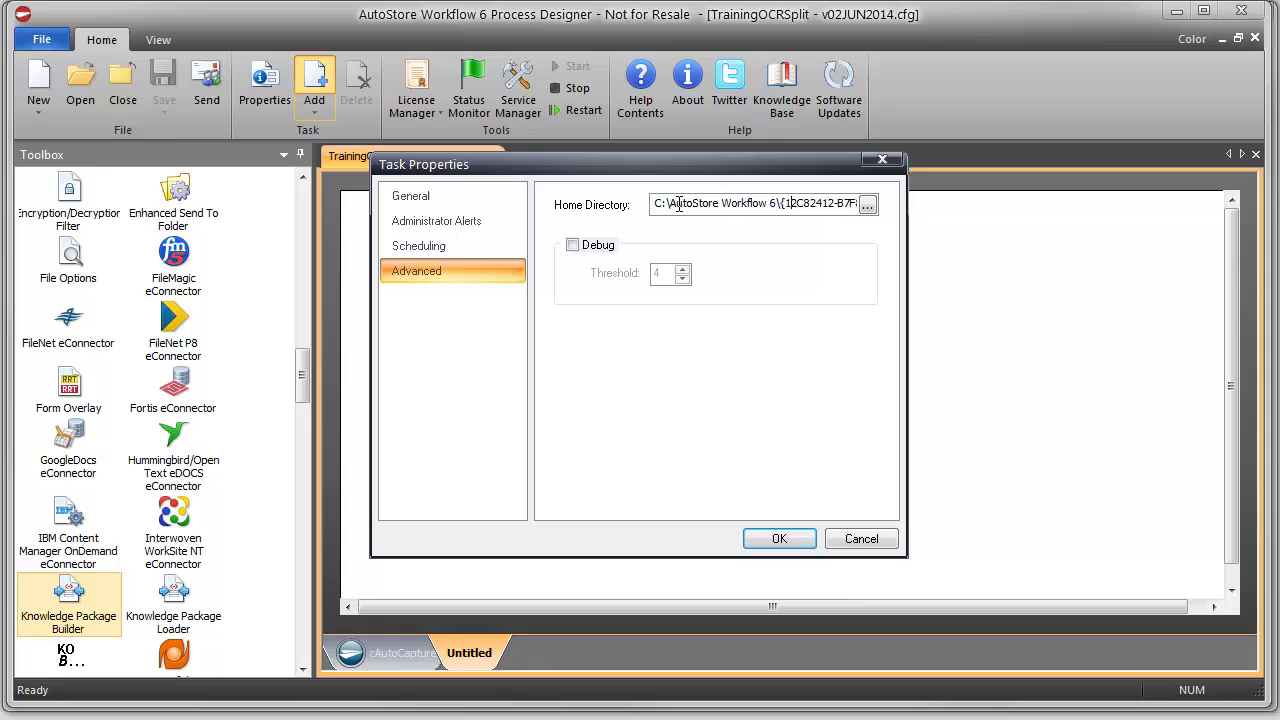
left_click_drag(656, 203, 1008, 201)
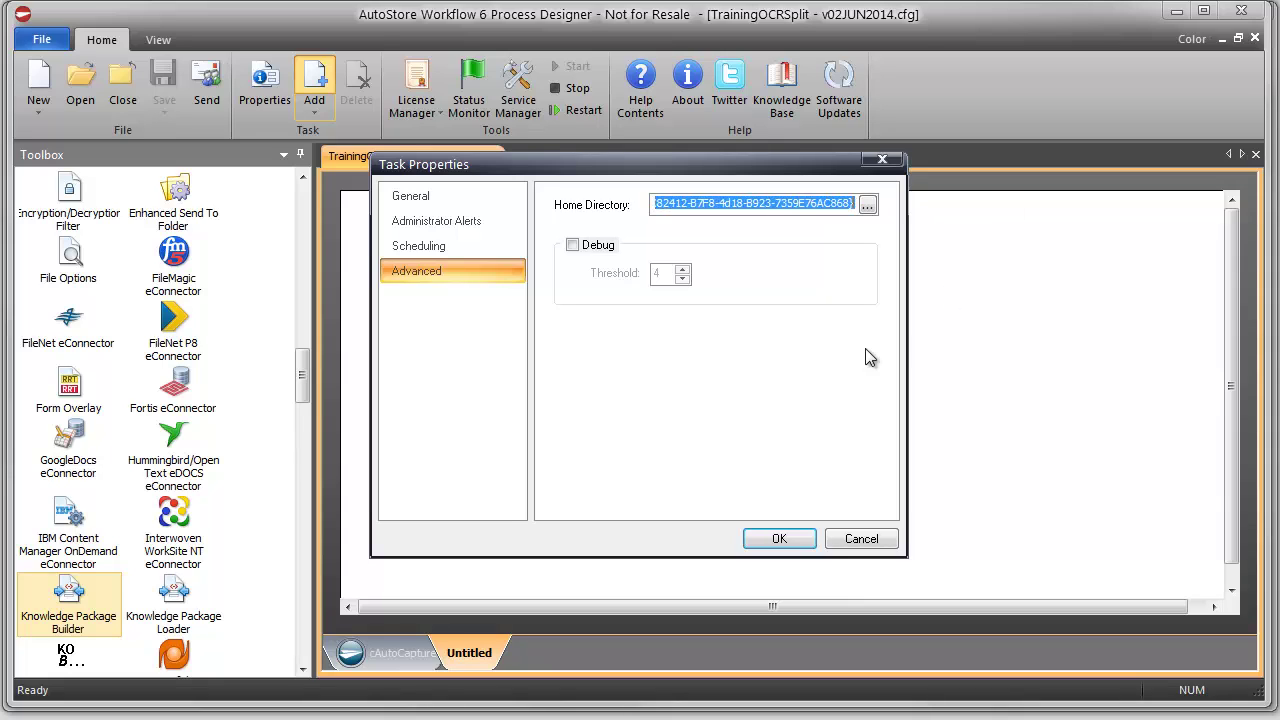
key("ctrl+v")
type("\\")
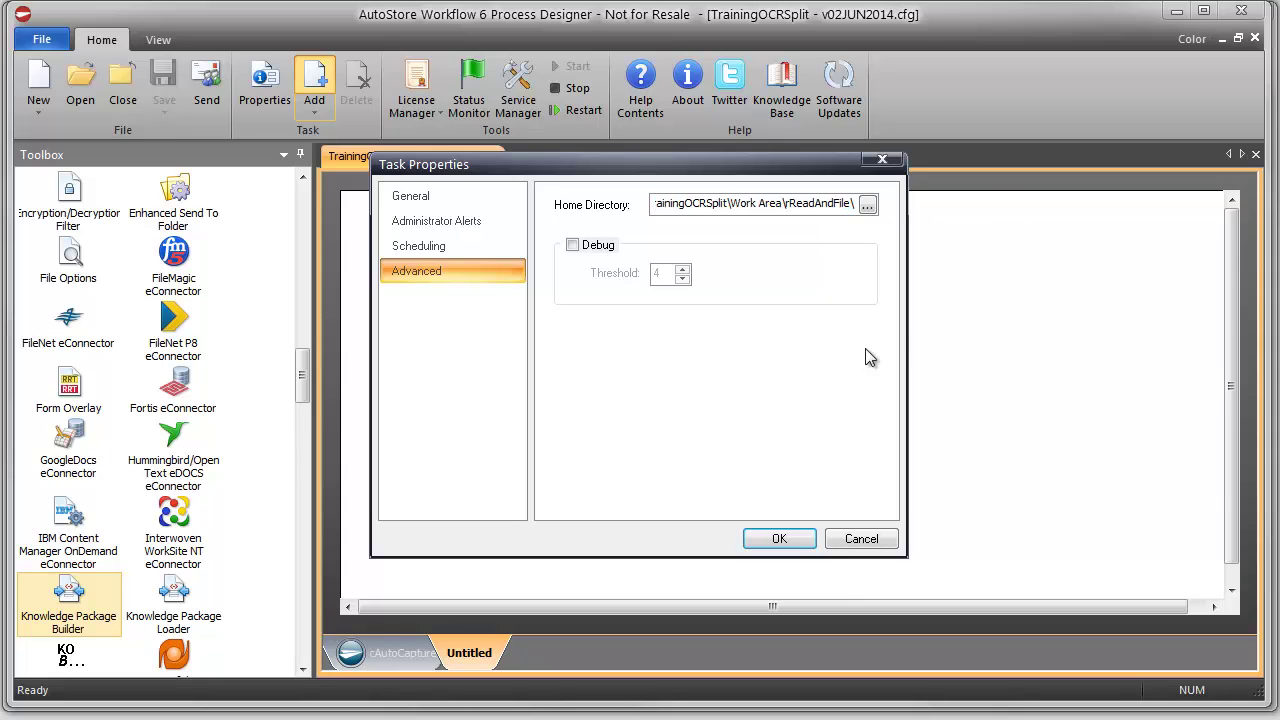
type("TaskHome\\")
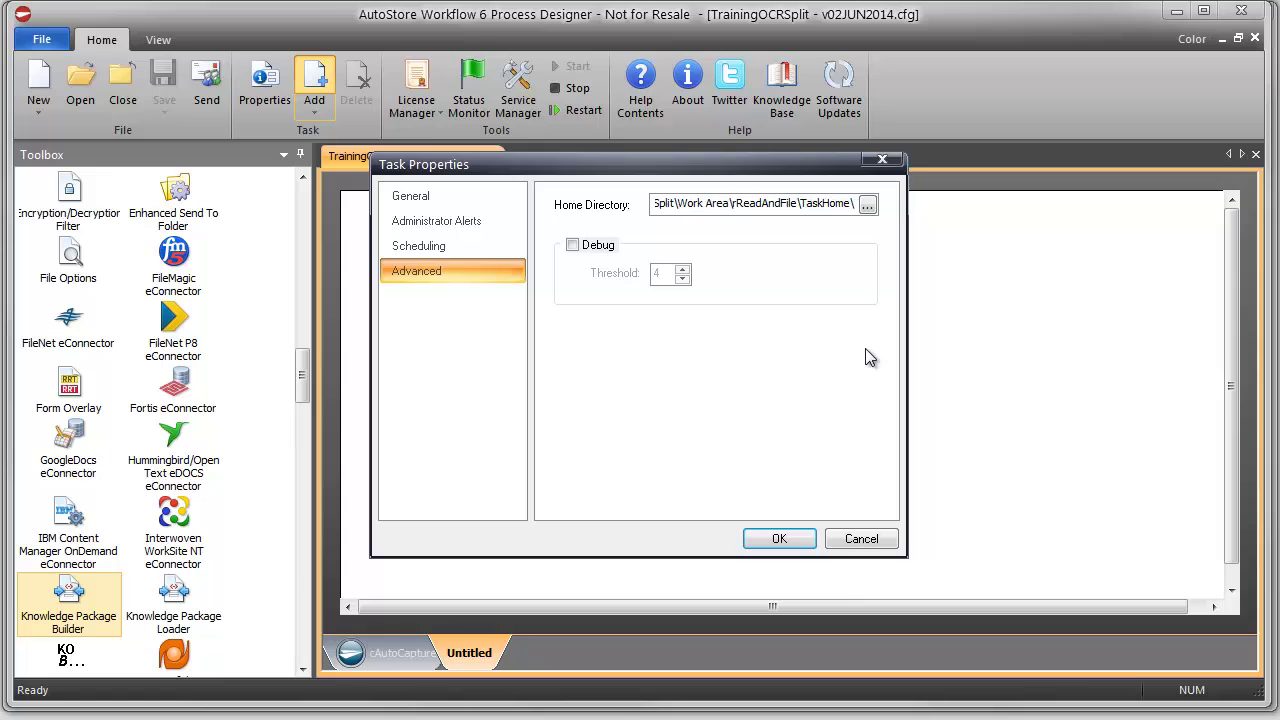
Enable debugging, set the polling interval to every 4 seconds, and confirm the task
left_click_drag(858, 203, 620, 212)
left_click(798, 203)
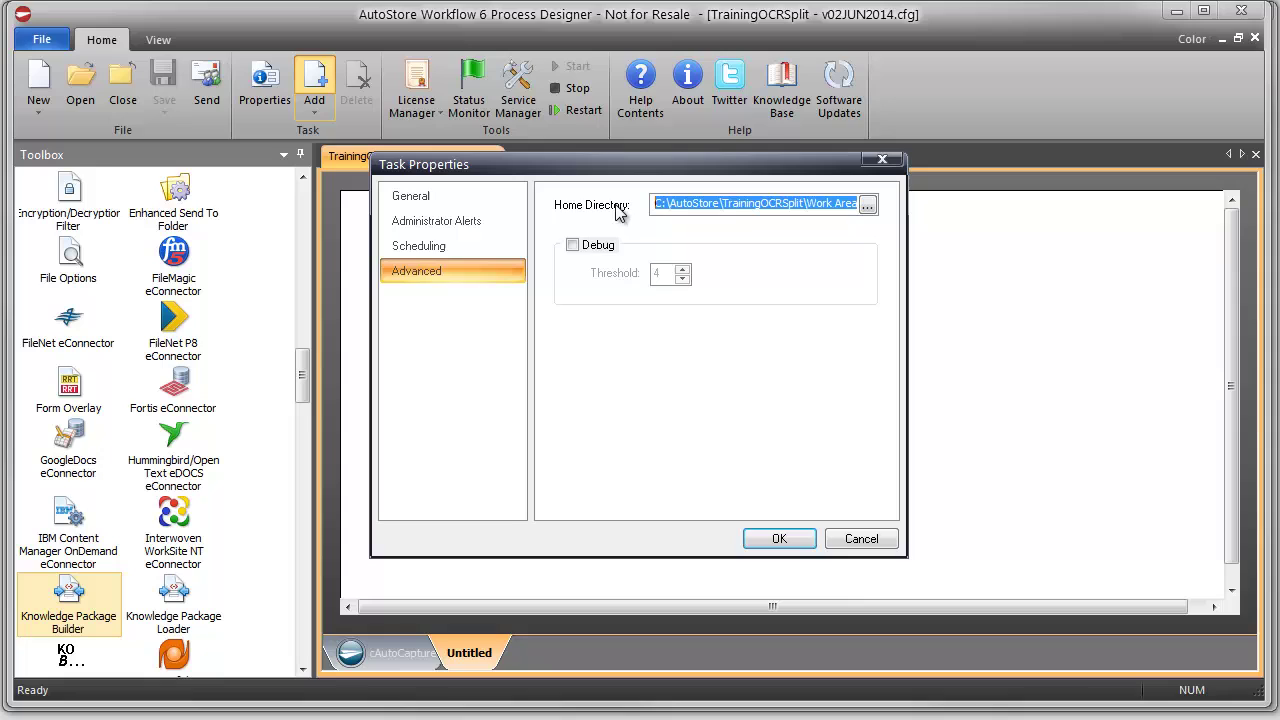
left_click(572, 245)
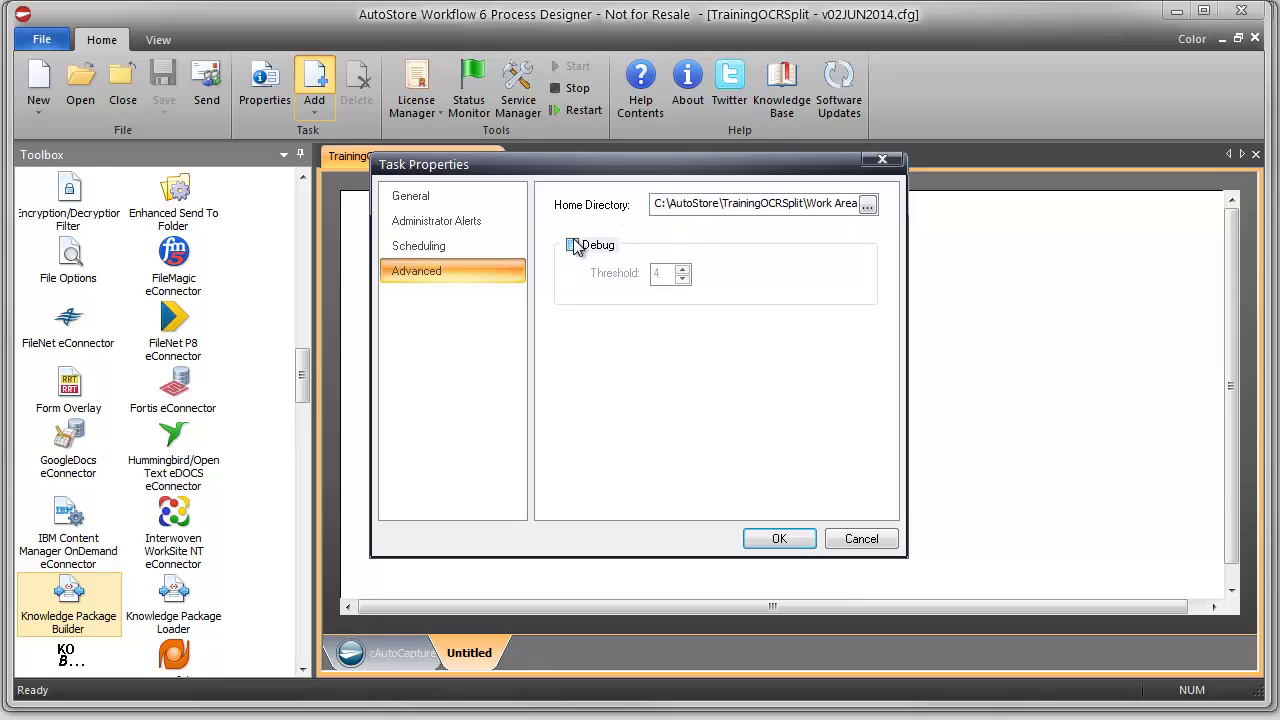
key("Tab")
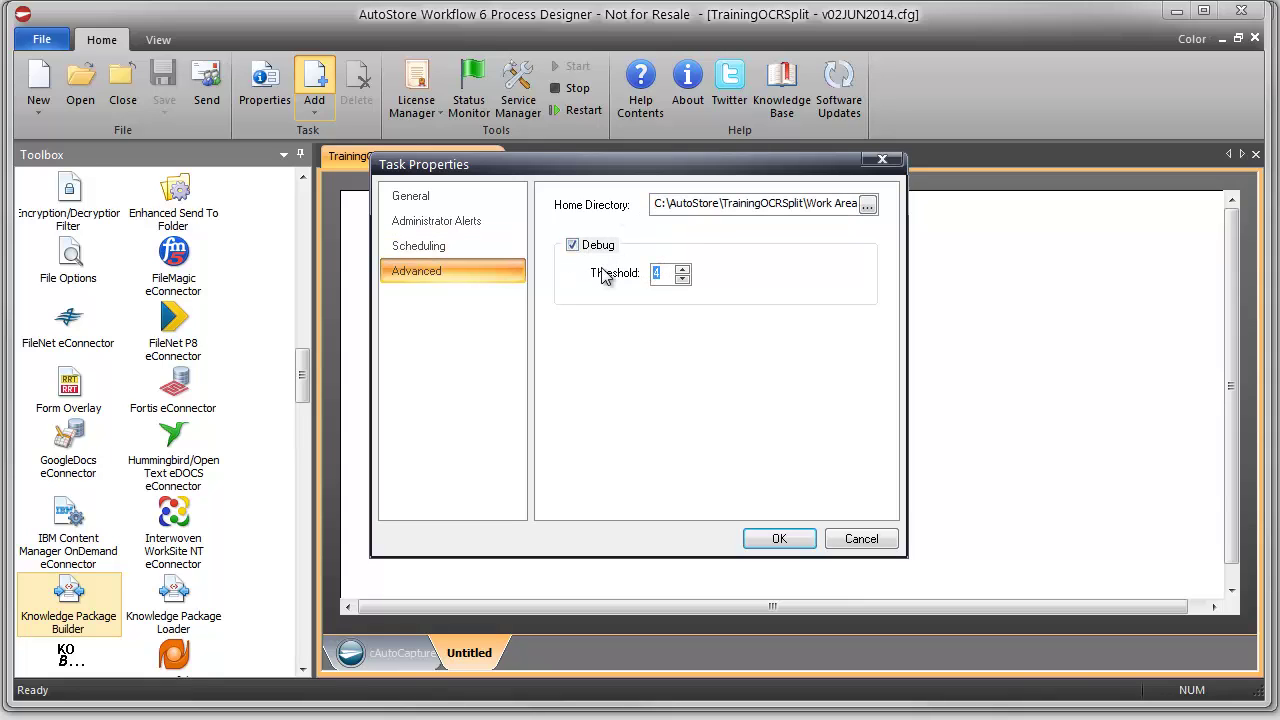
left_click(410, 196)
double_click(660, 395)
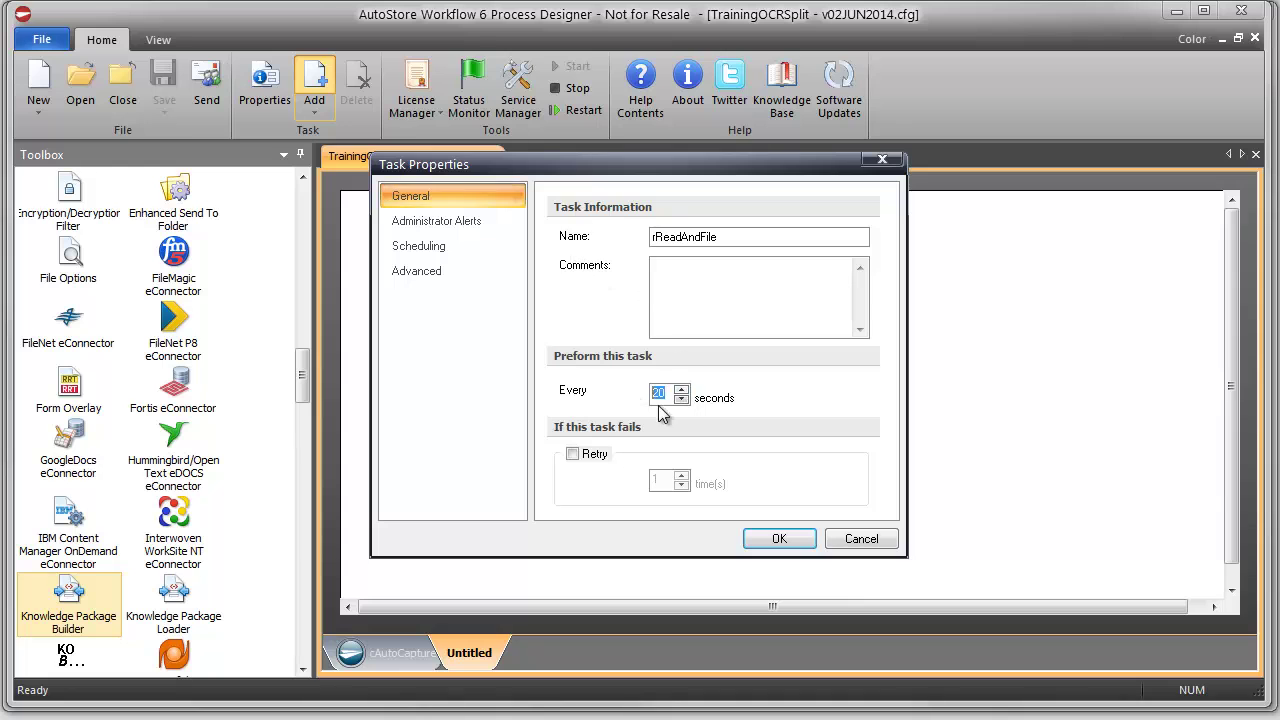
type("4")
left_click(770, 538)
left_click_drag(304, 360, 312, 254)
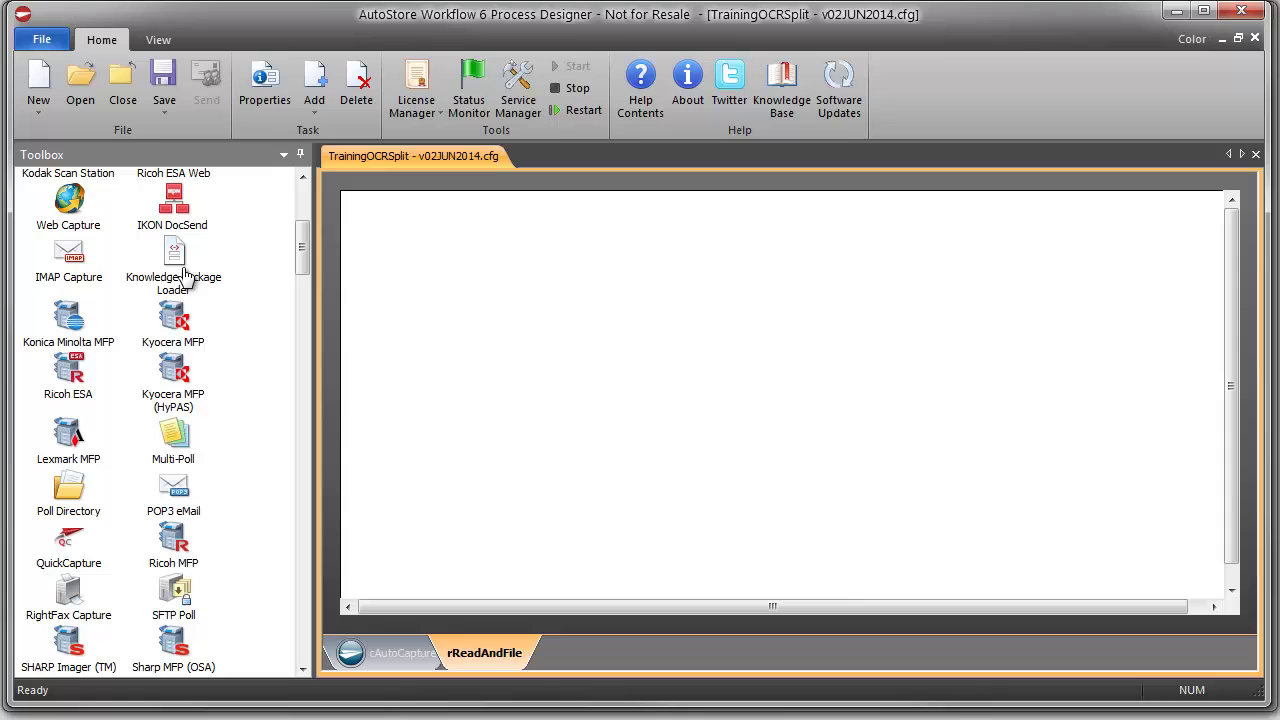
Place Knowledge Package Loader, ABBYY FineReader OCR, Data Filter and Send to Folder in sequence, then select the loader
left_click_drag(184, 274, 443, 265)
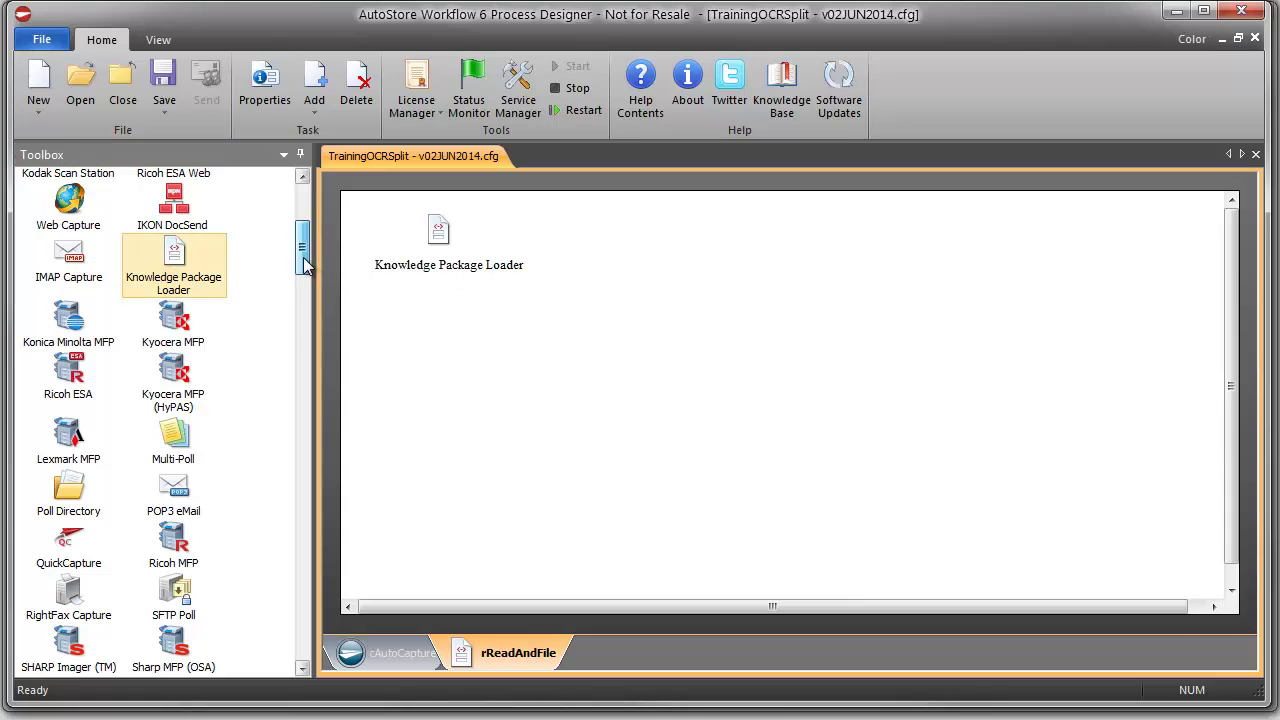
left_click_drag(305, 265, 307, 307)
left_click_drag(68, 388, 628, 250)
left_click_drag(301, 292, 309, 378)
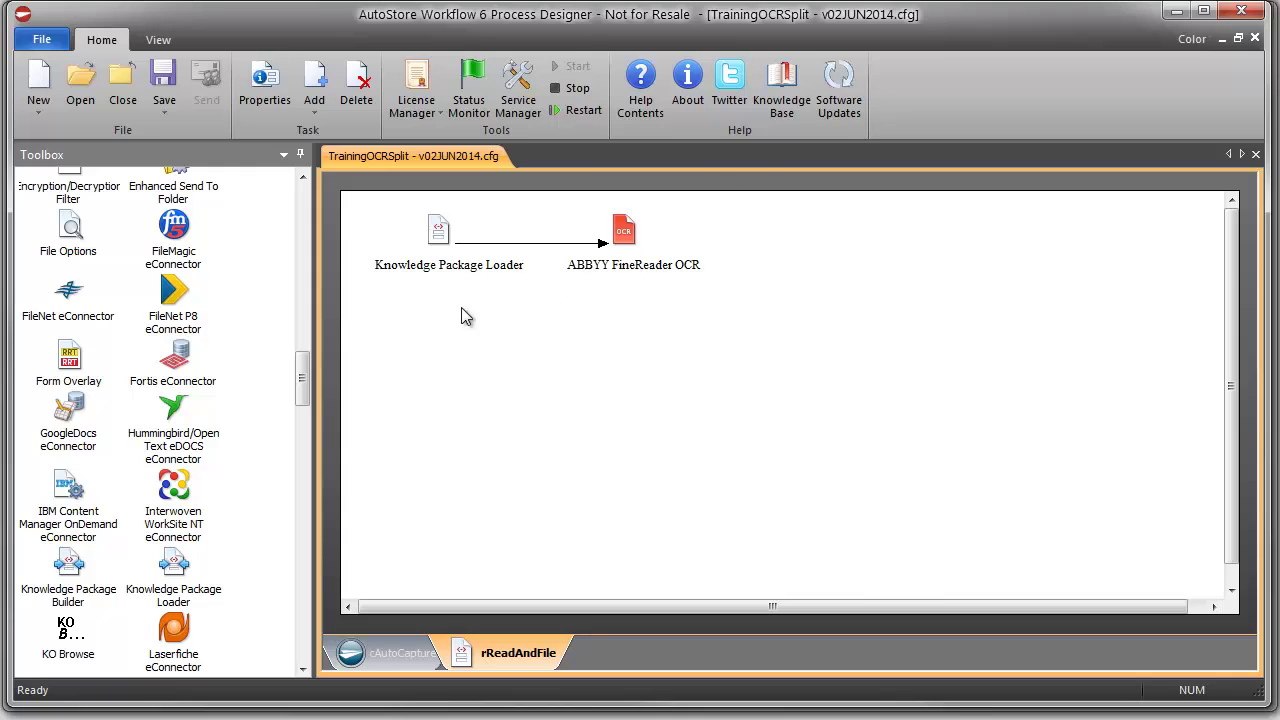
scroll(303, 392, "down", 1)
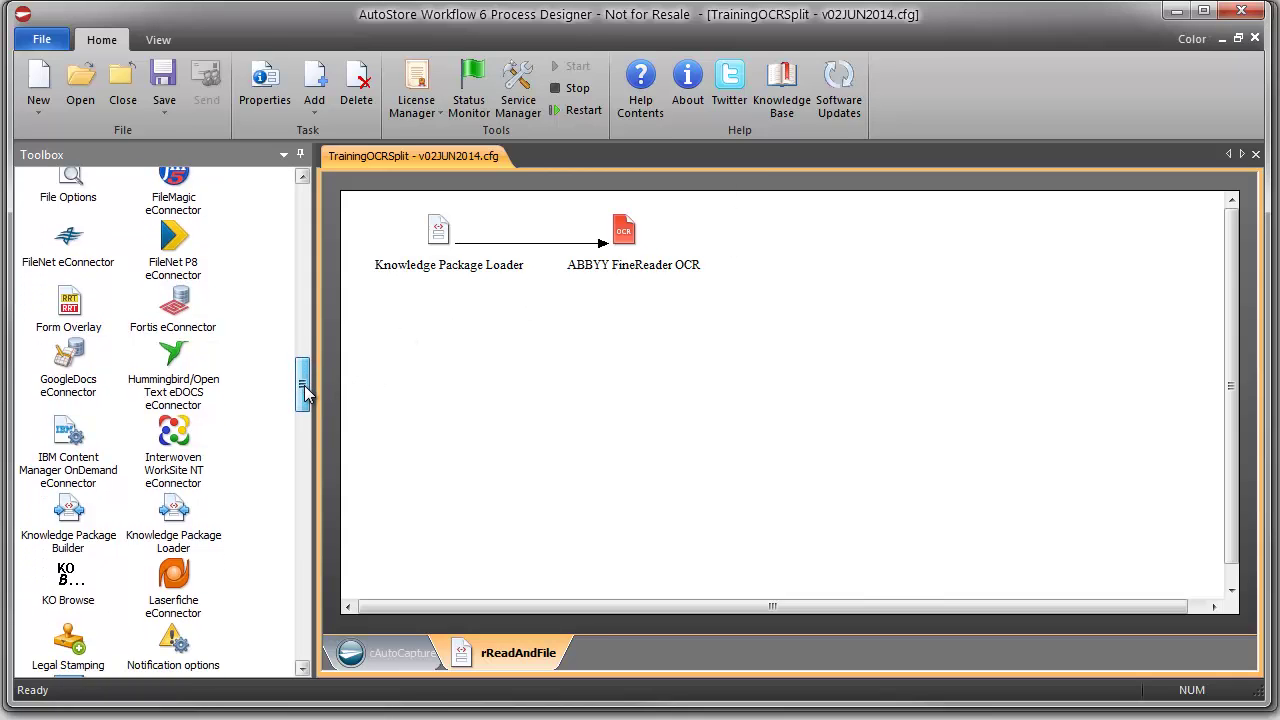
left_click_drag(303, 392, 310, 437)
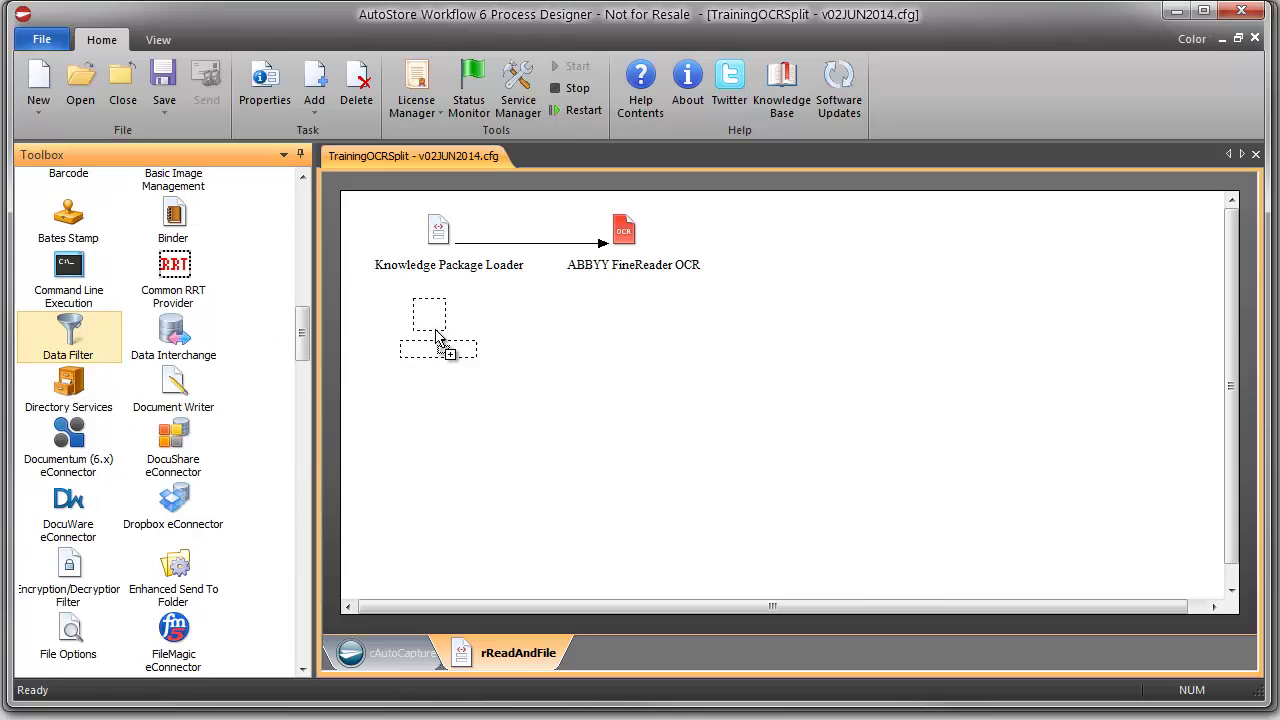
left_click_drag(443, 343, 452, 342)
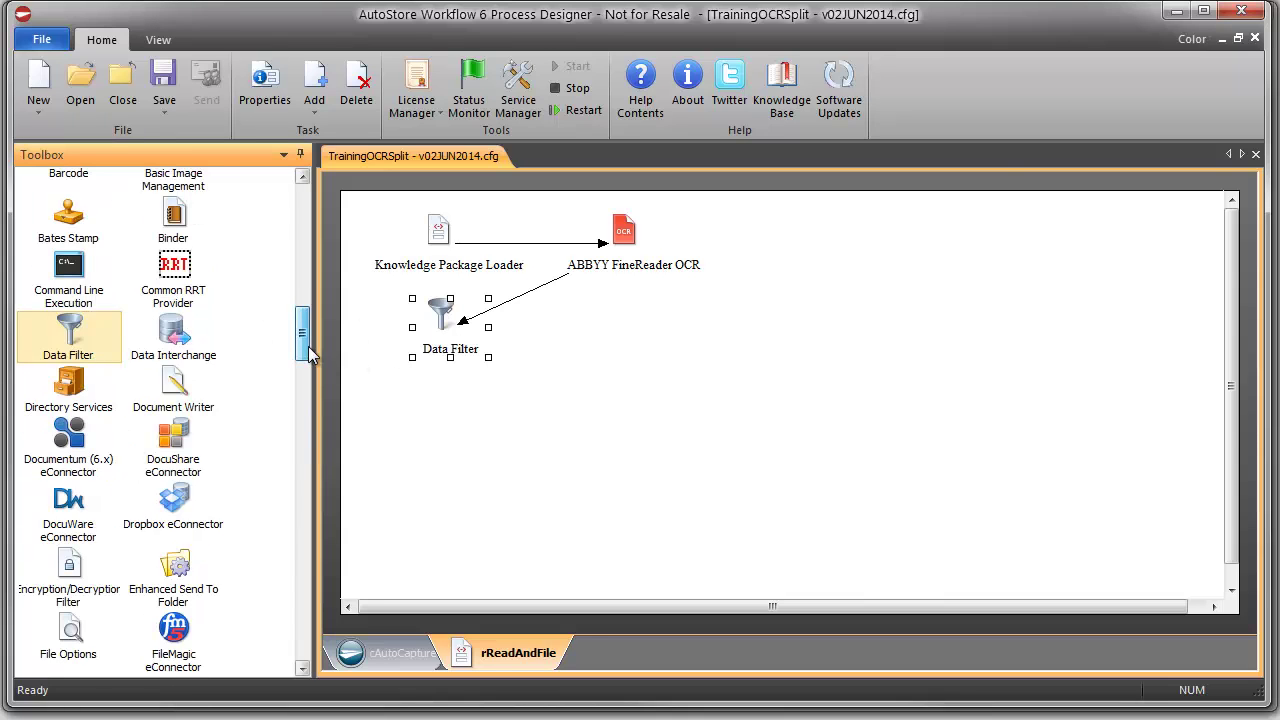
left_click_drag(306, 343, 303, 658)
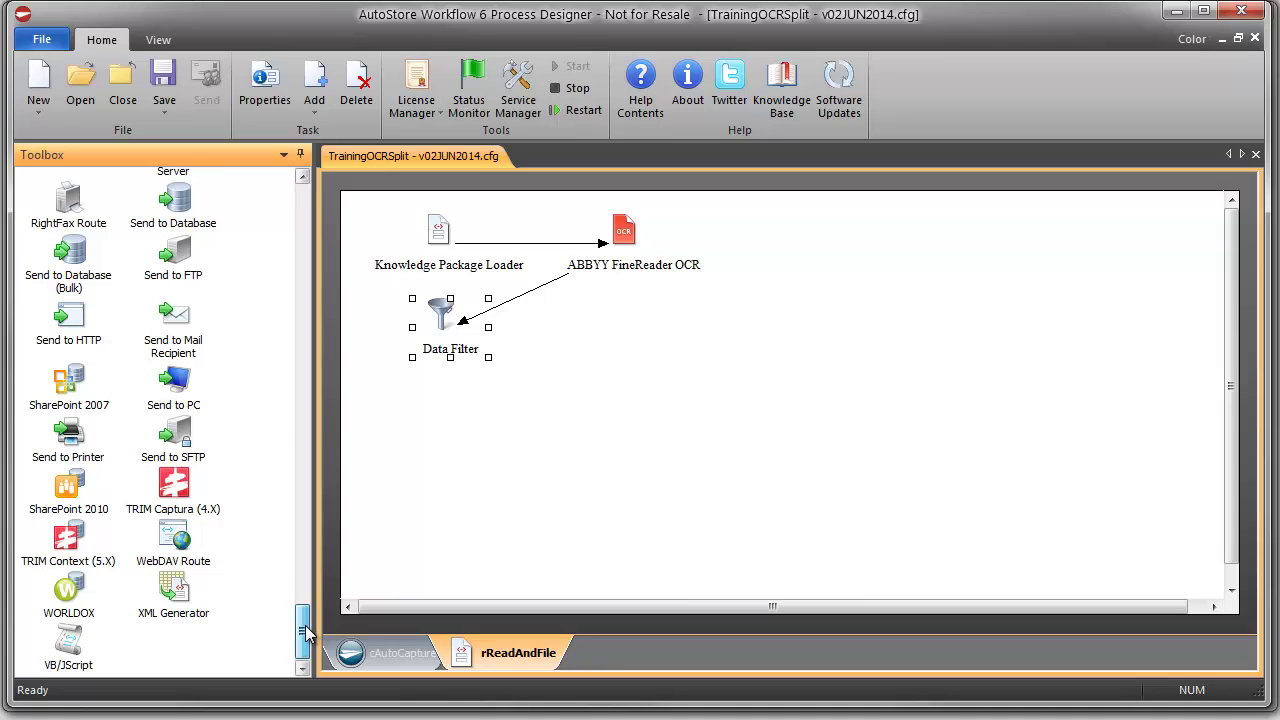
left_click_drag(306, 632, 306, 575)
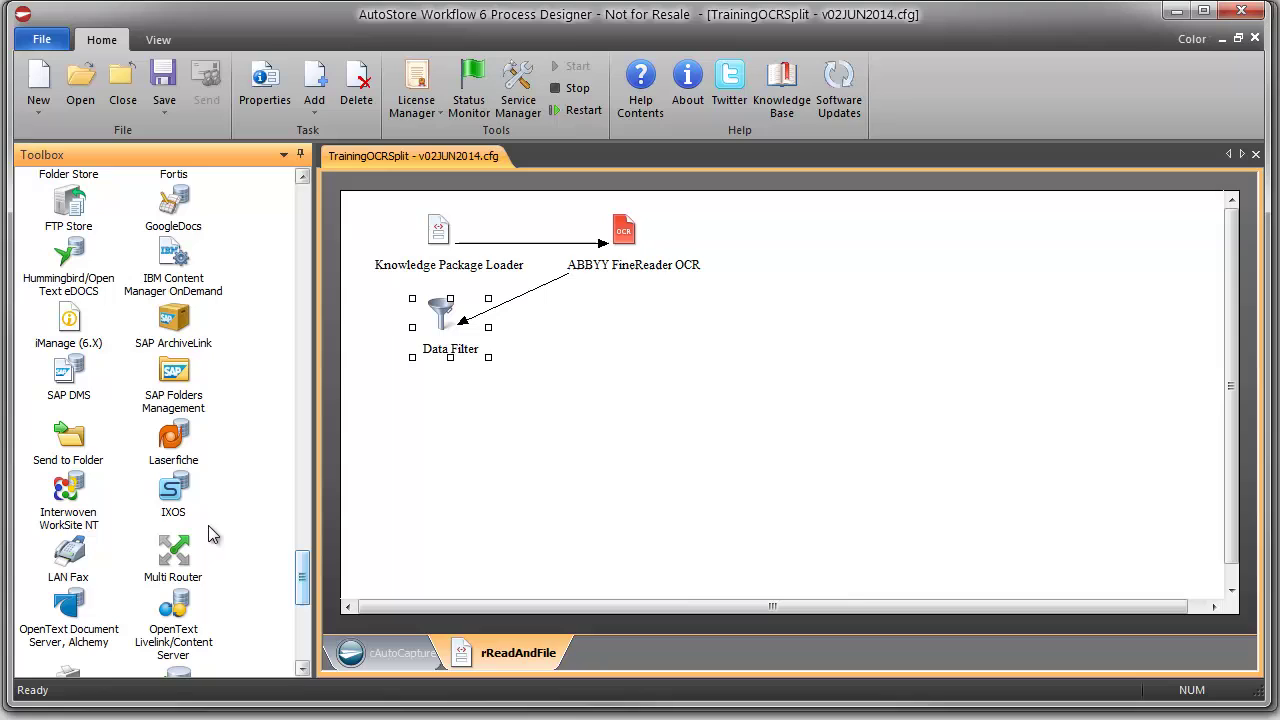
left_click_drag(115, 448, 630, 325)
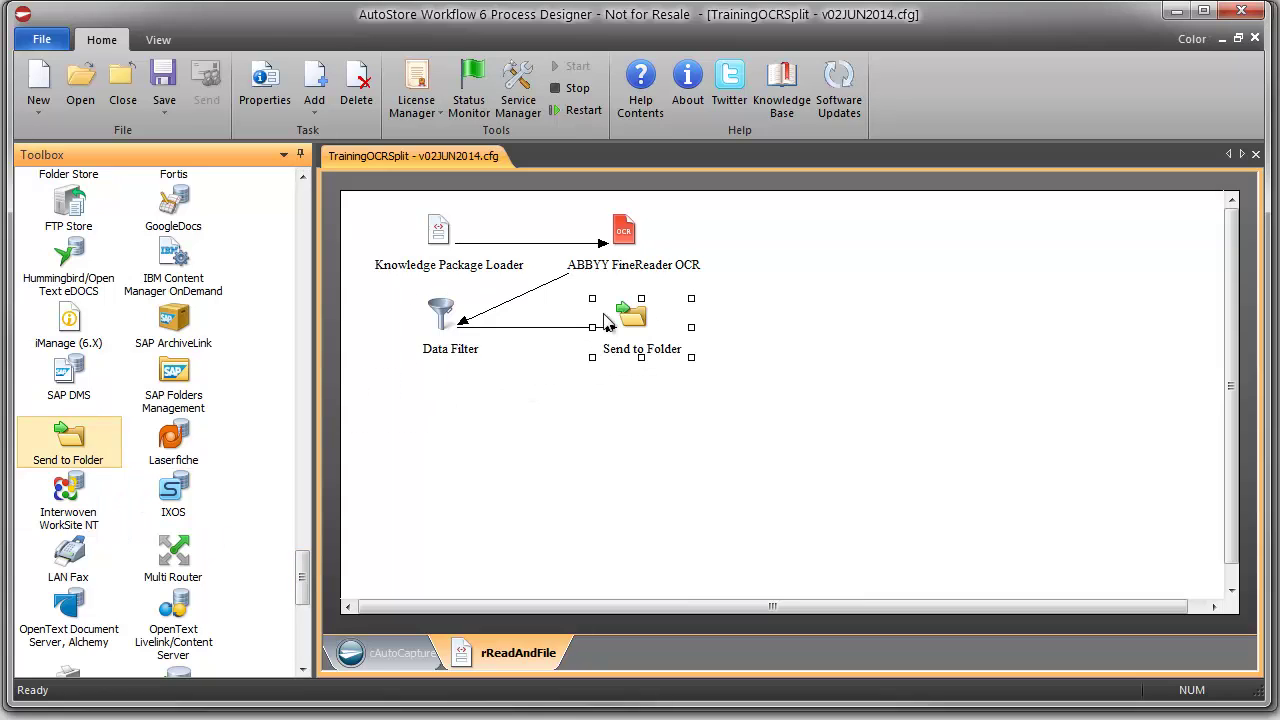
left_click(450, 235)
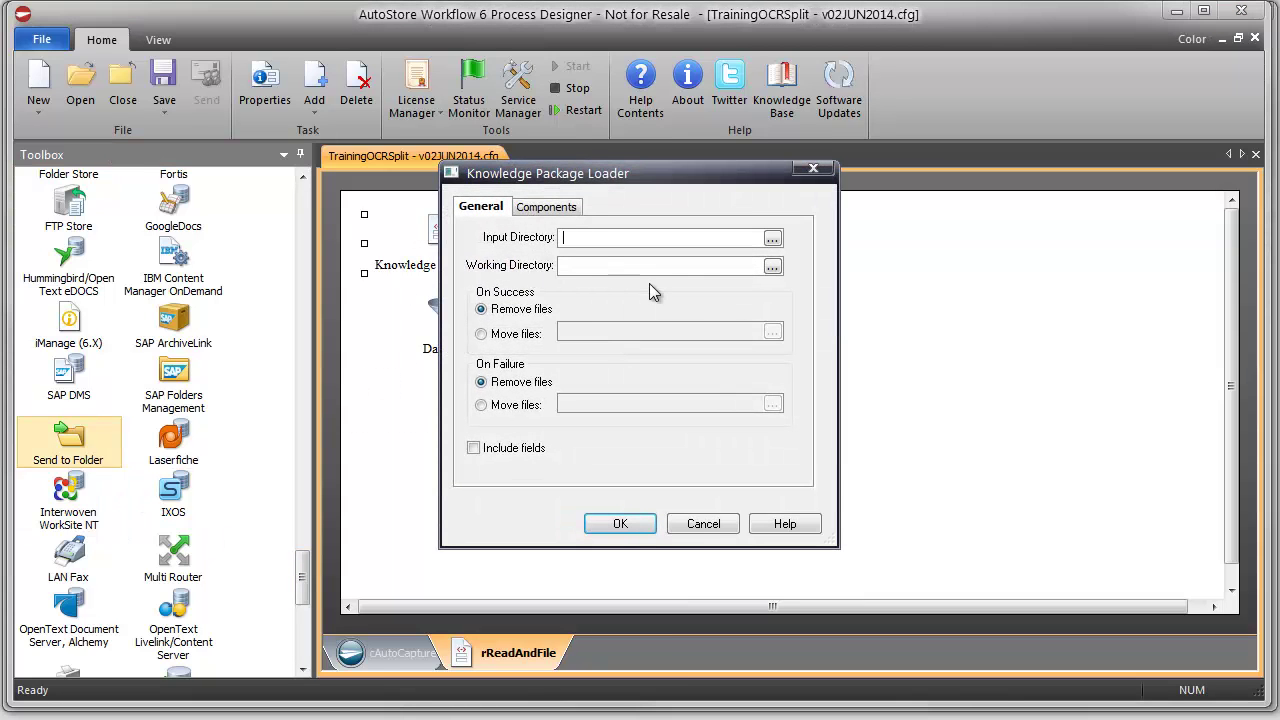
Set the loader's input directory to ...\Inbound\ and working directory to ...\Working\
key("ctrl+v")
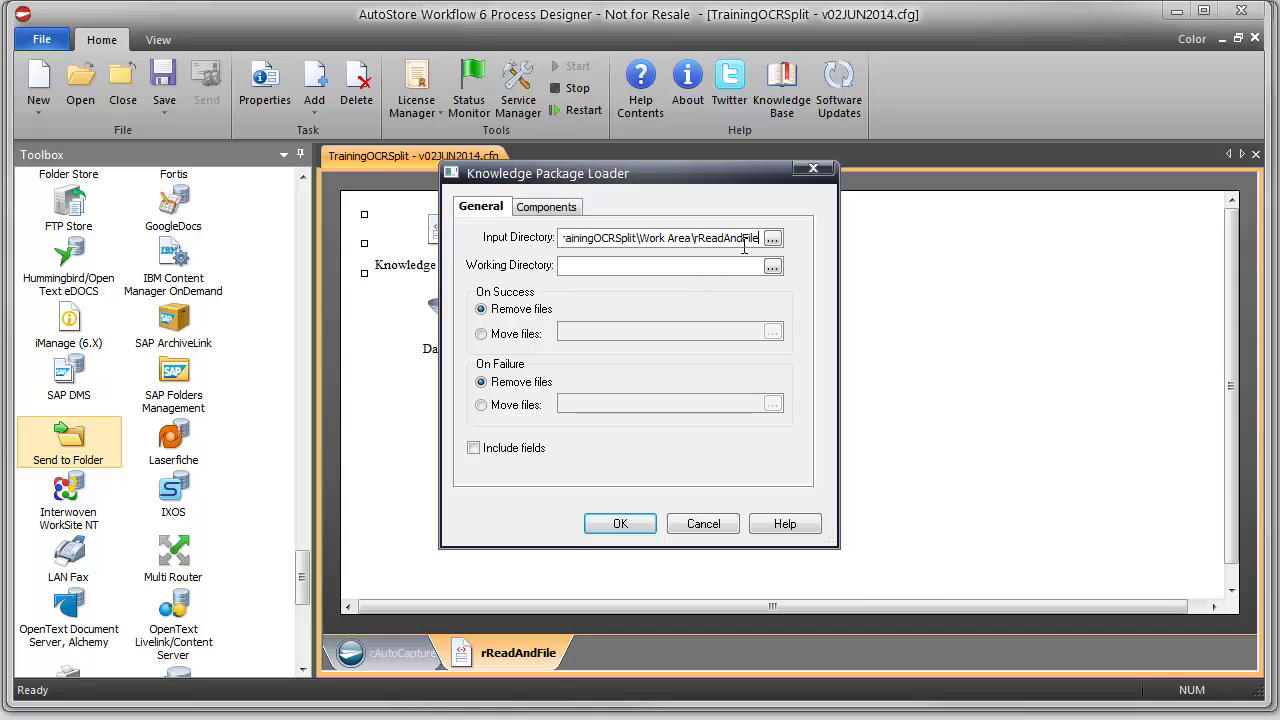
type("\\")
type("Inbound\\")
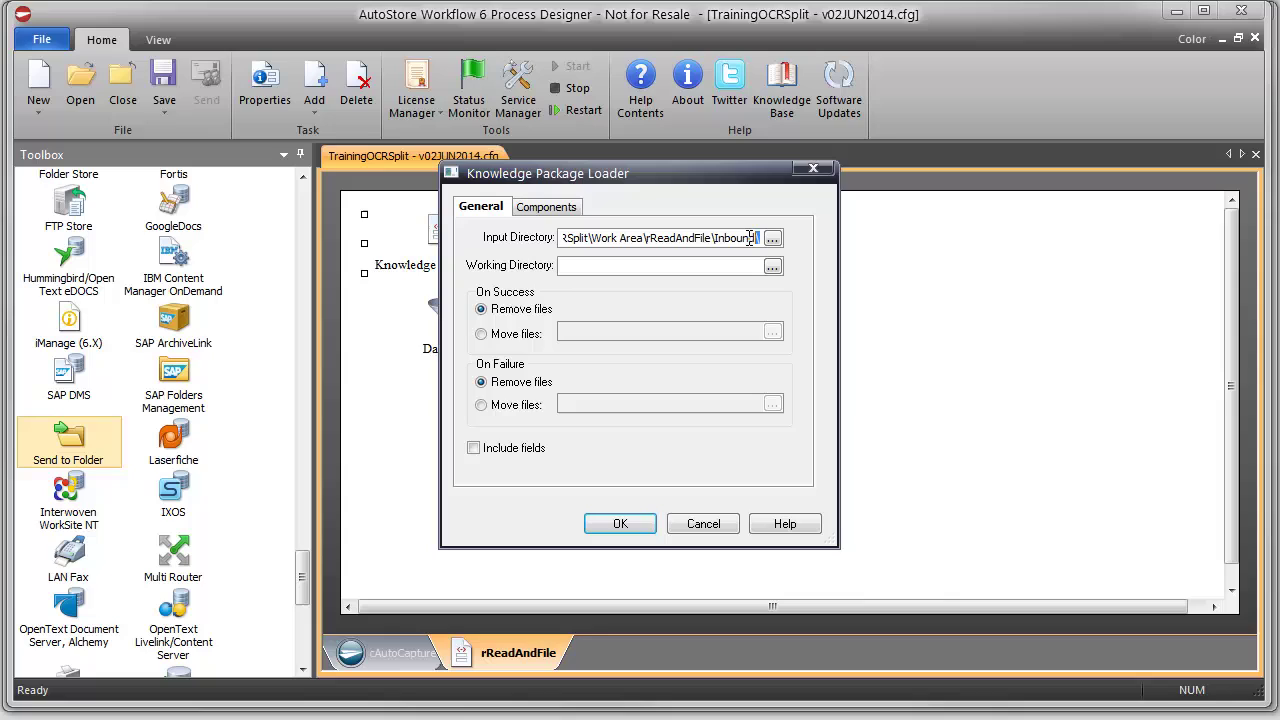
left_click_drag(749, 237, 792, 242)
left_click(657, 266)
key("ctrl+v")
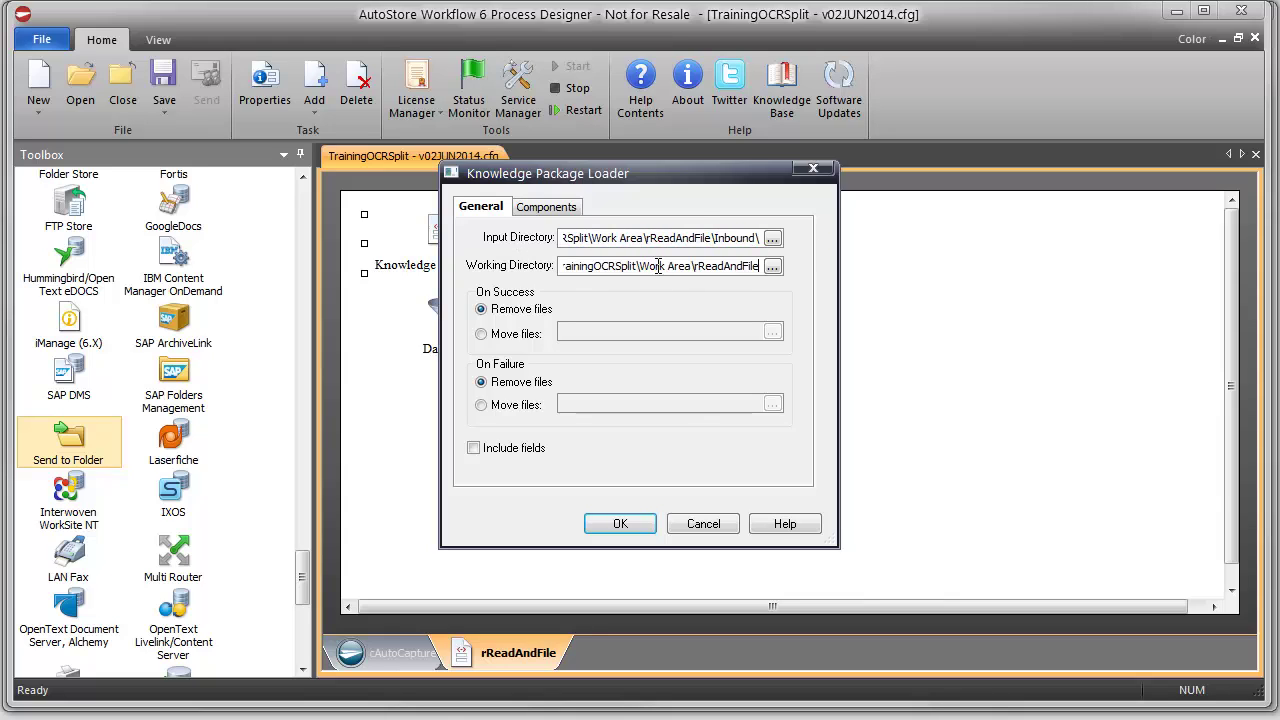
type("\\Working\\")
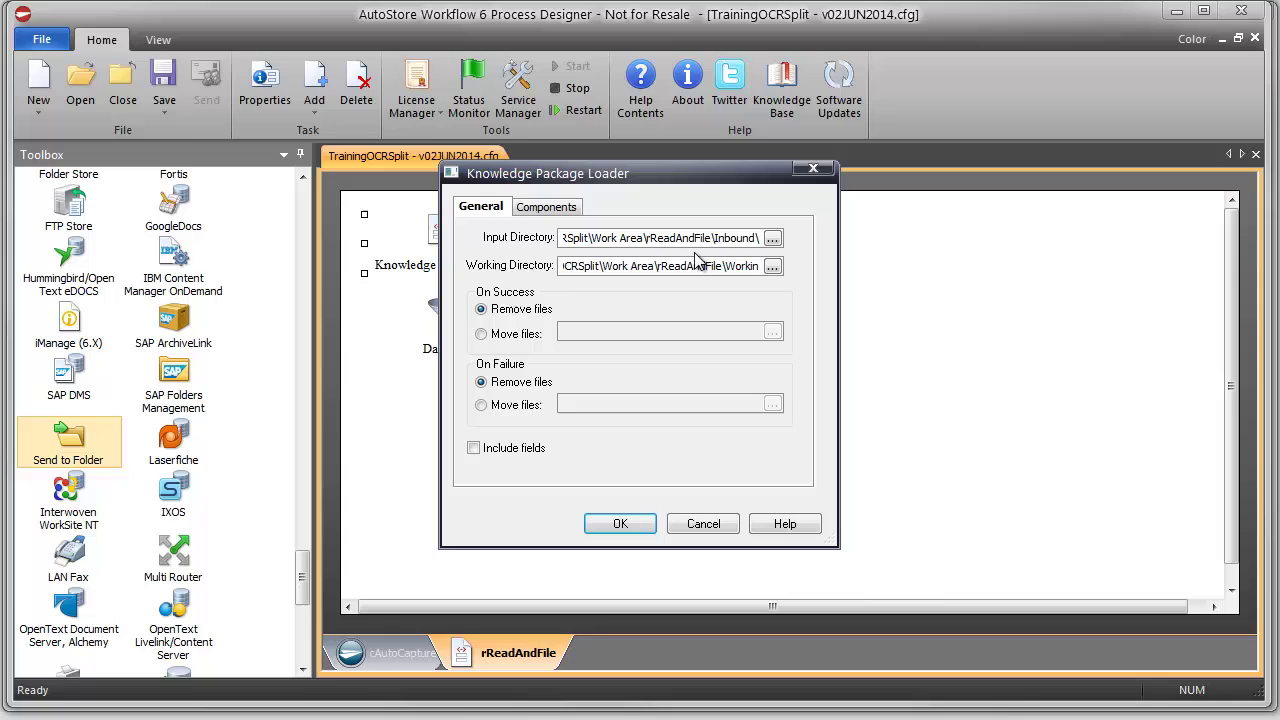
Move failed files to ...\Reject\ and turn on Include fields
left_click(500, 405)
left_click(649, 410)
key("ctrl+v")
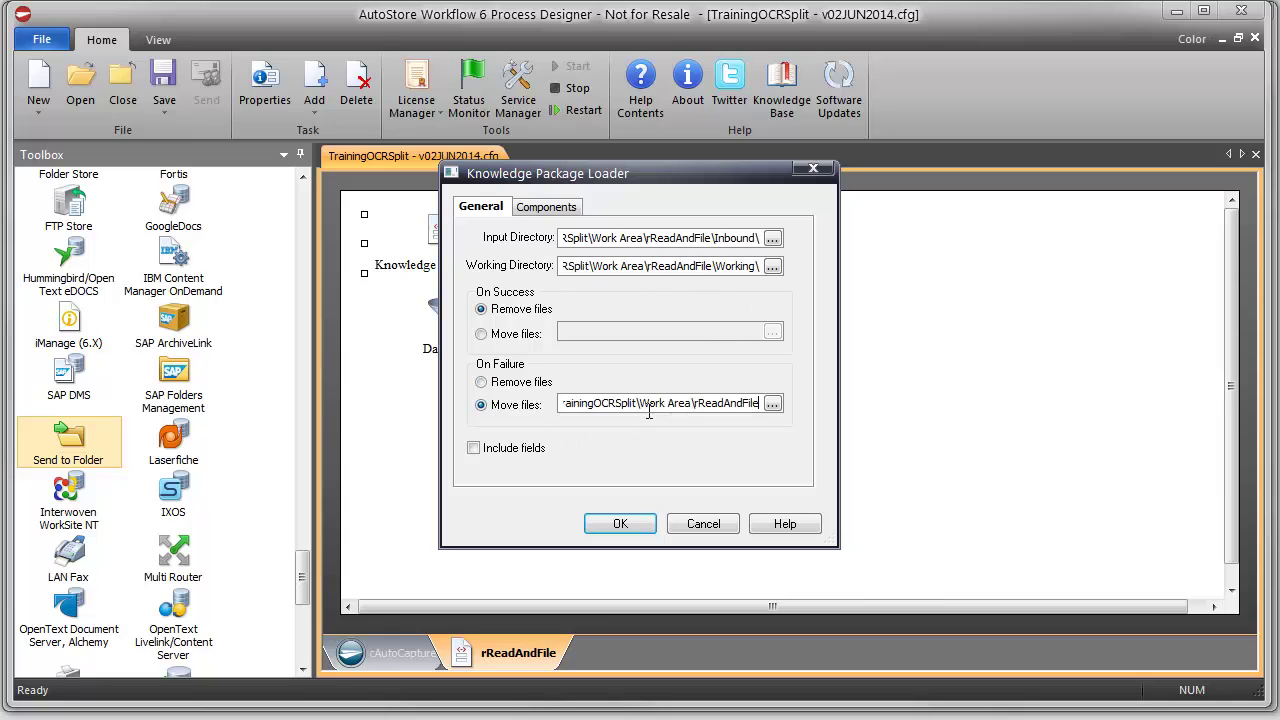
type("\\Reject\\")
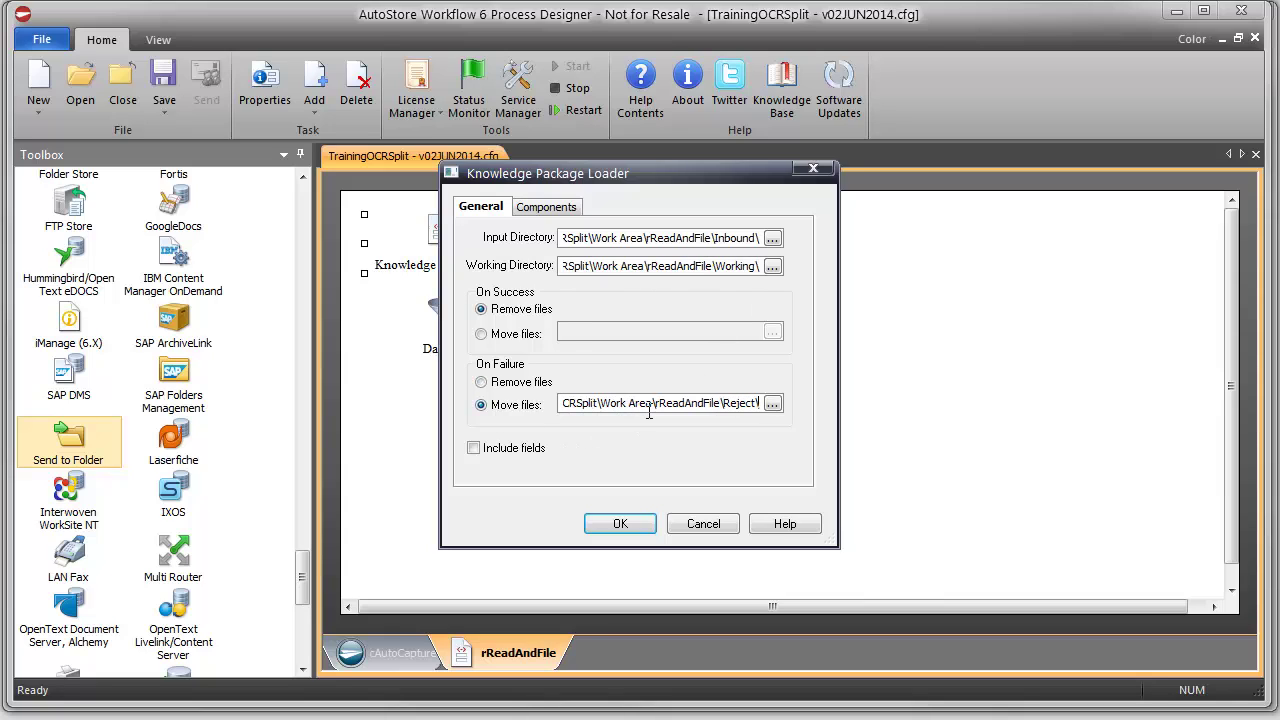
left_click(511, 447)
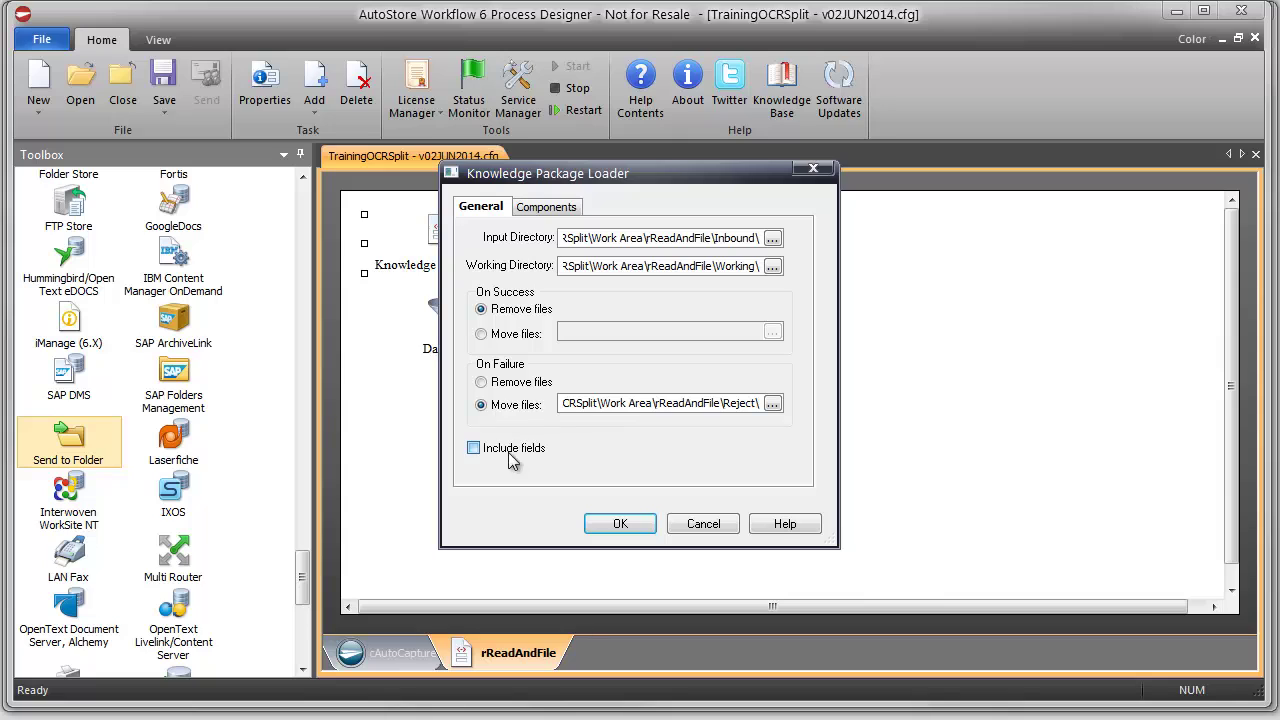
left_click(545, 208)
Activate ABBYY FineReader OCR with PDF file output and zoned OCR, then open the zone setup
left_click(562, 263)
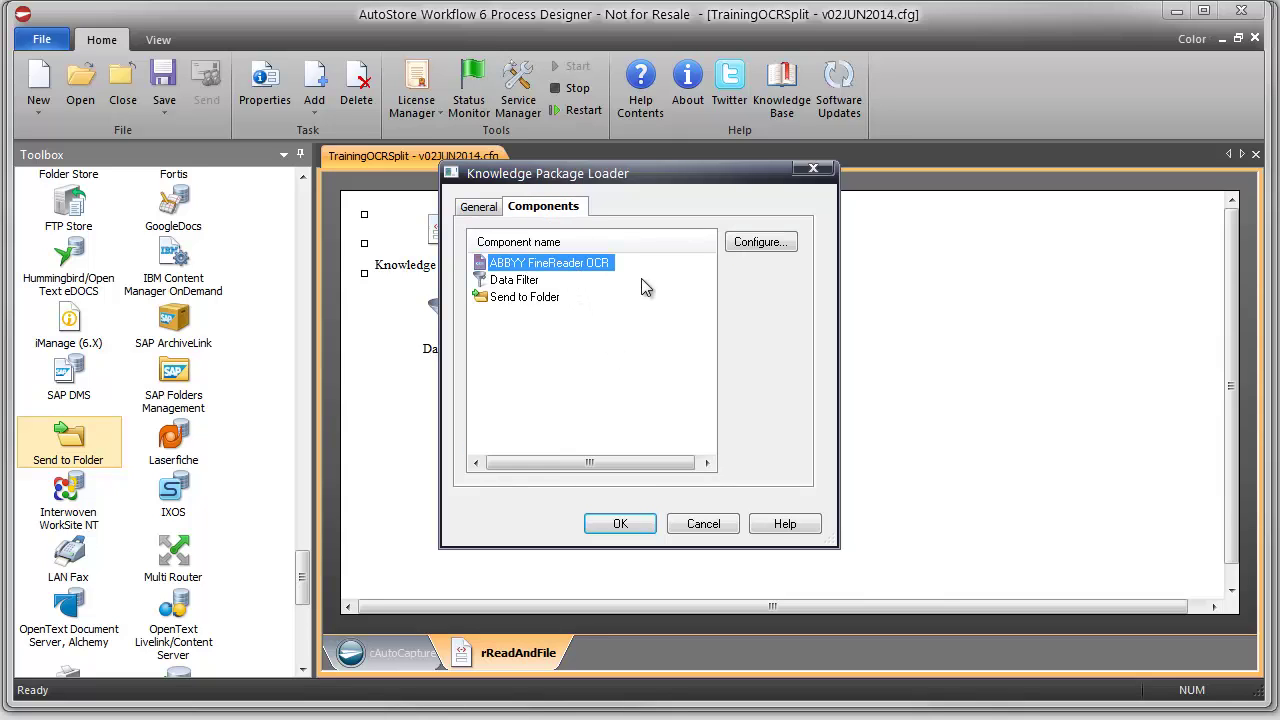
left_click(757, 246)
left_click(769, 222)
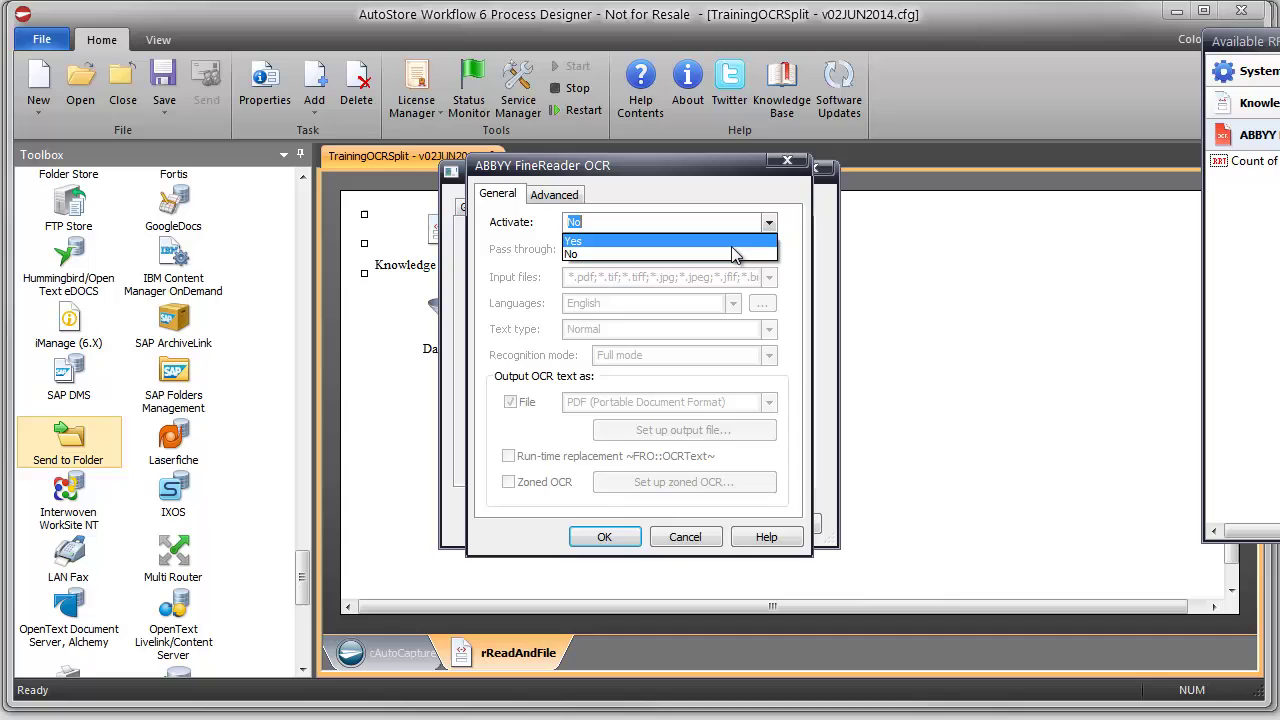
left_click(728, 249)
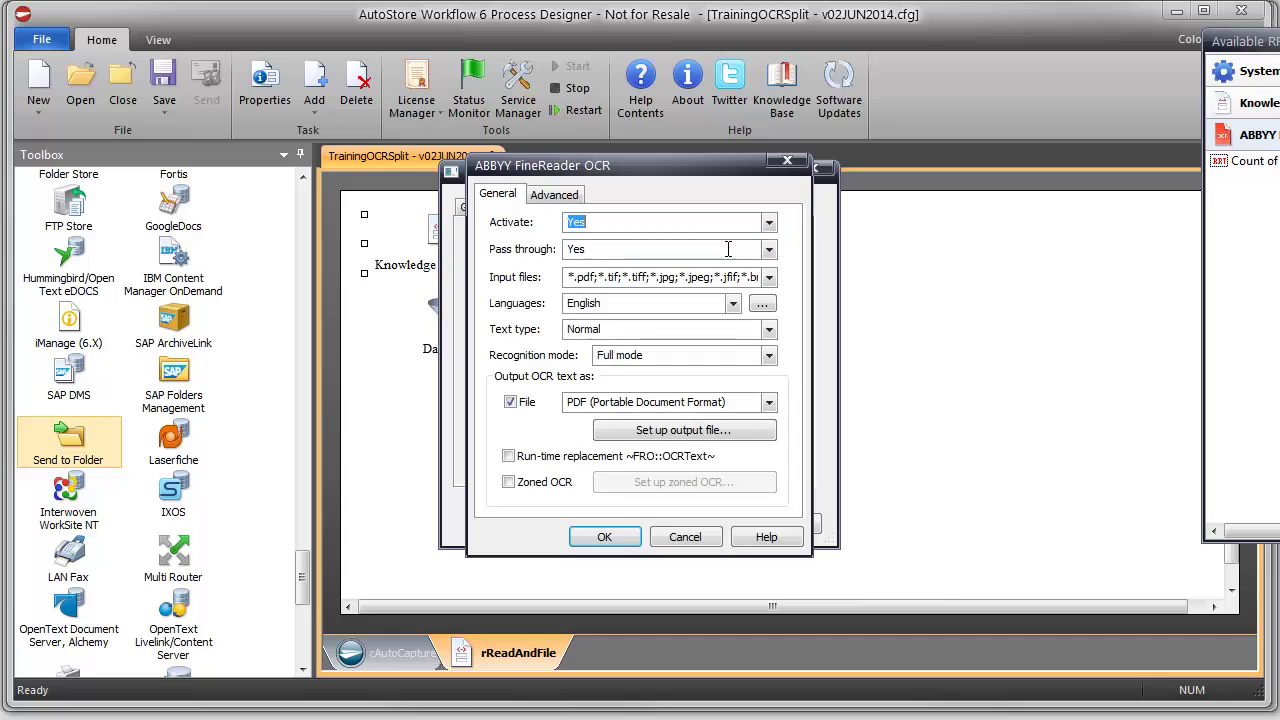
left_click(589, 249)
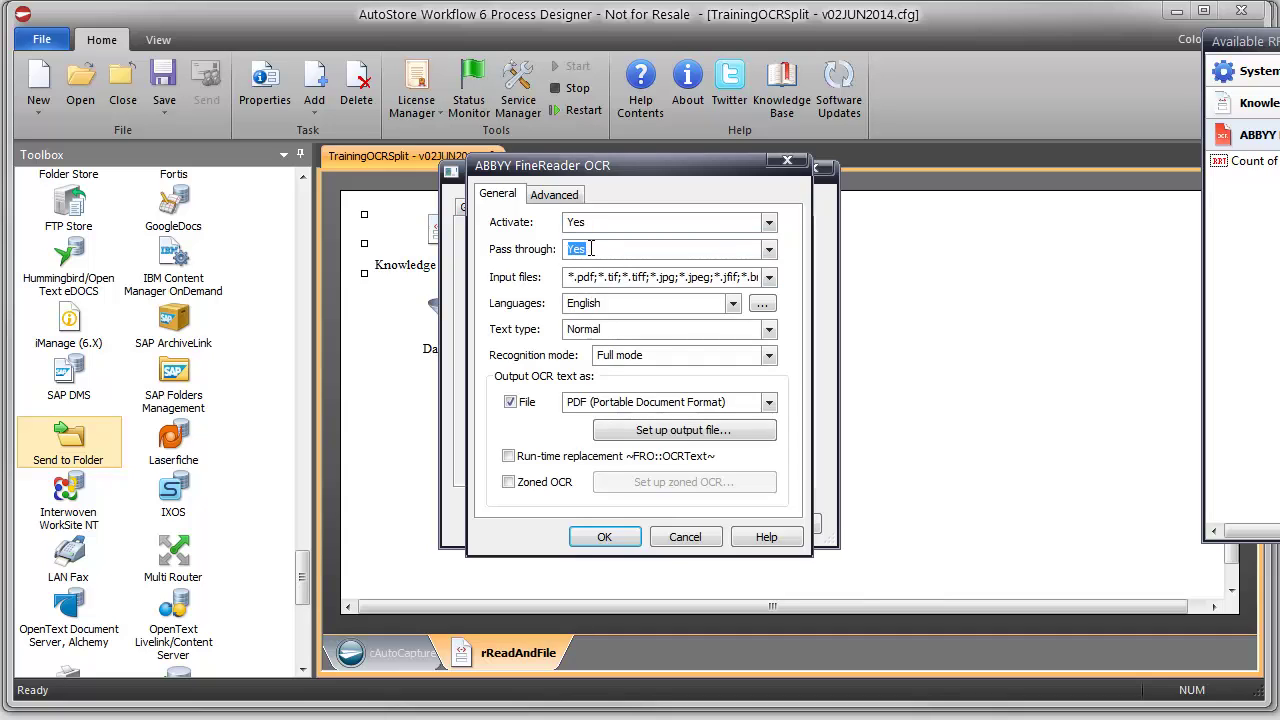
left_click(510, 402)
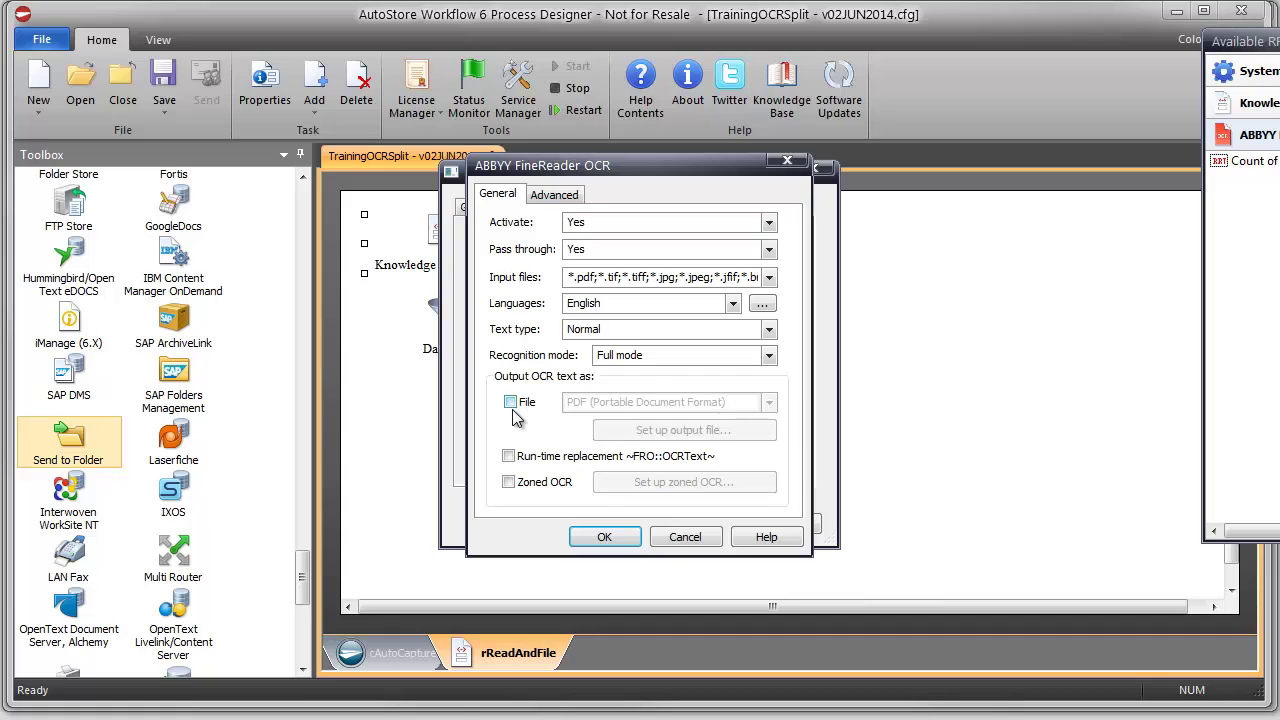
left_click(508, 482)
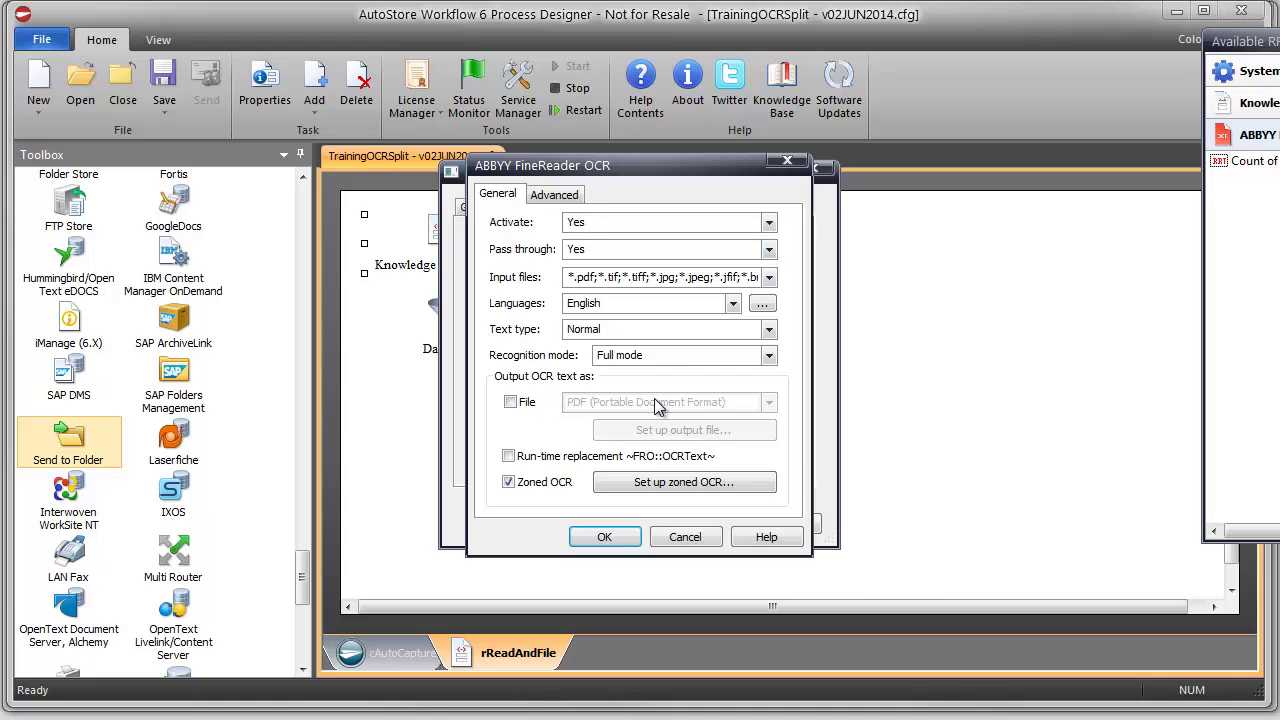
left_click(511, 402)
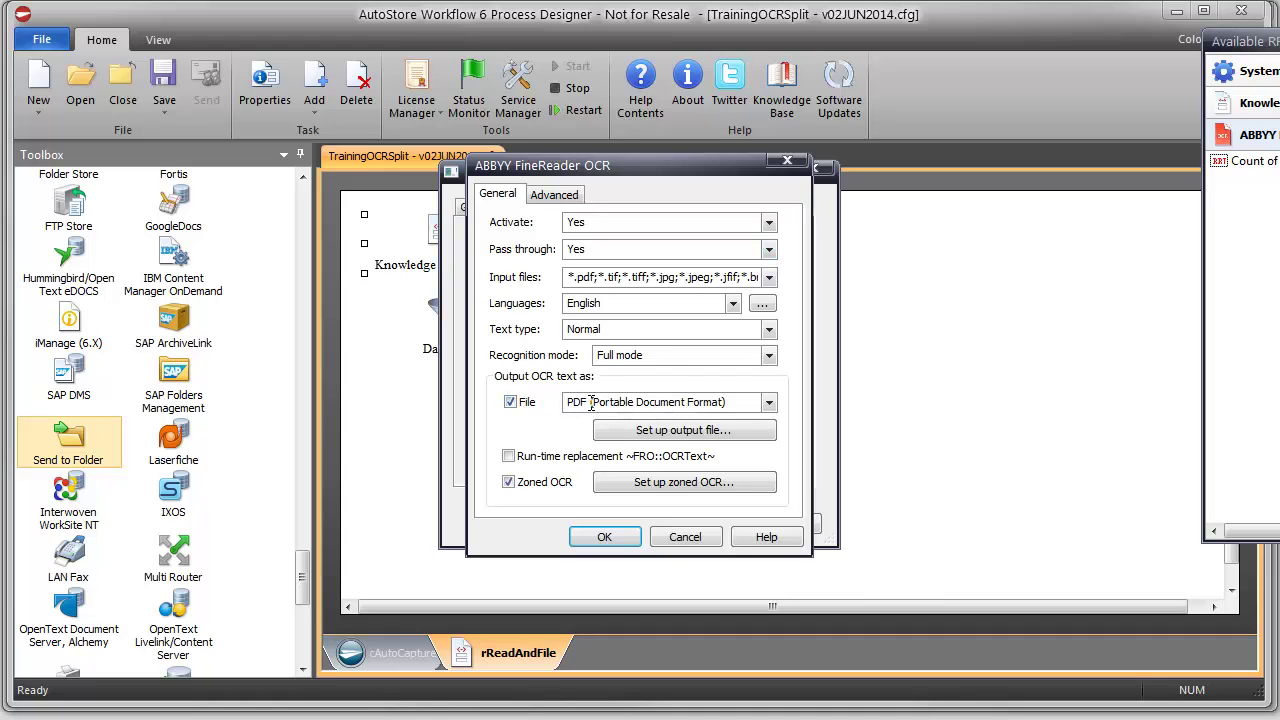
left_click(668, 486)
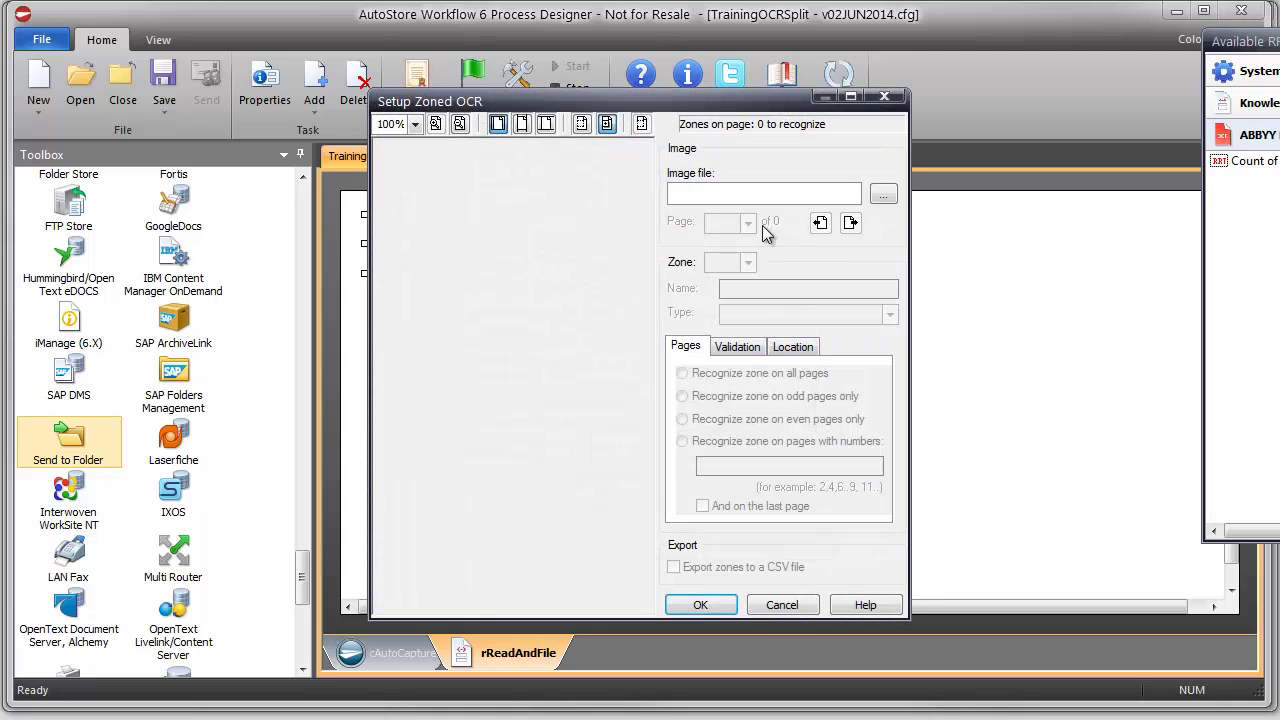
Load the Batch.tif sample invoice into the zoned OCR preview
left_click(732, 191)
key("ctrl+v")
key("ctrl+a")
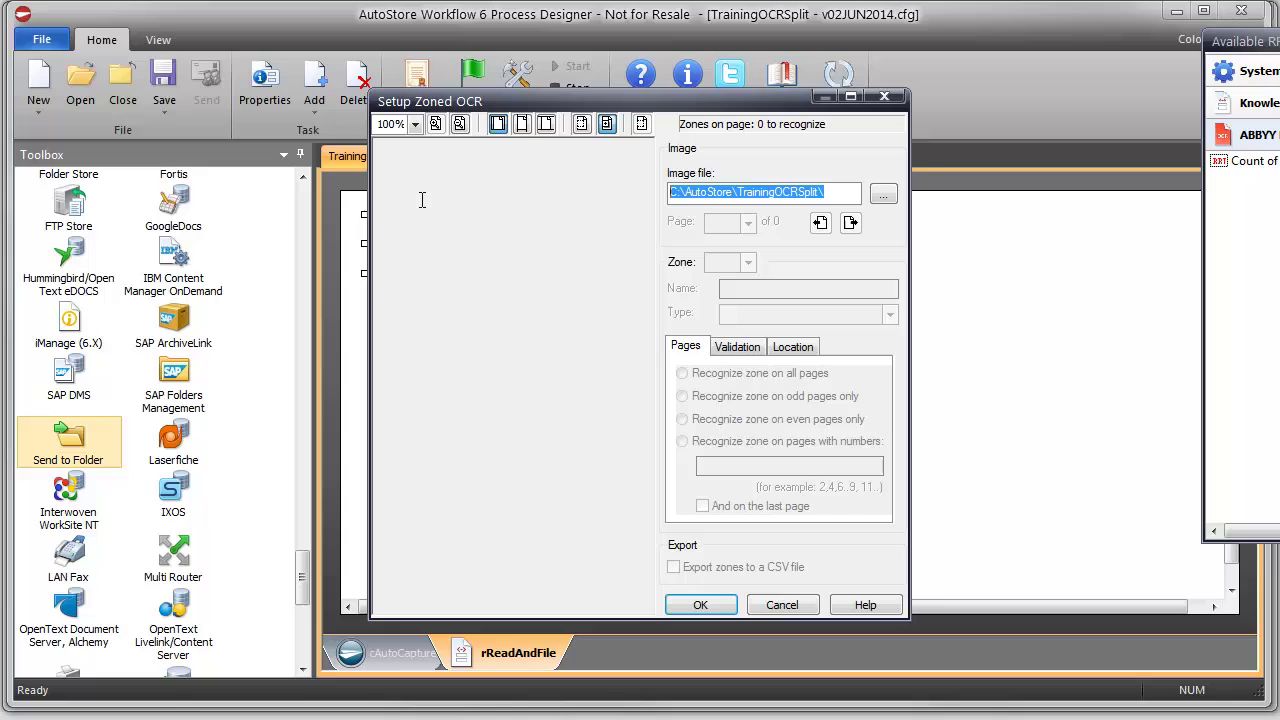
key("ctrl+v")
key("Tab")
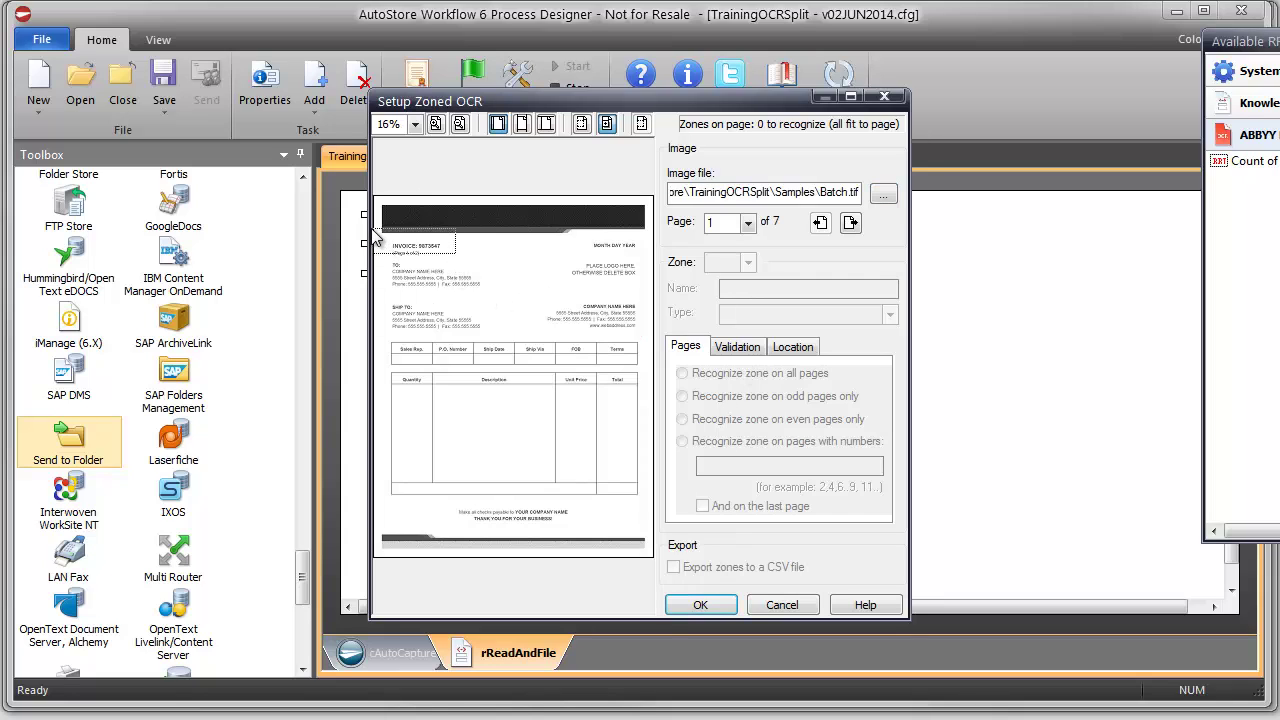
Draw an InvoiceNumber zone over the invoice number and set pass-through to No
mouse_move(380, 230)
left_mouse_down()
mouse_move(455, 252)
mouse_move(468, 270)
left_mouse_up()
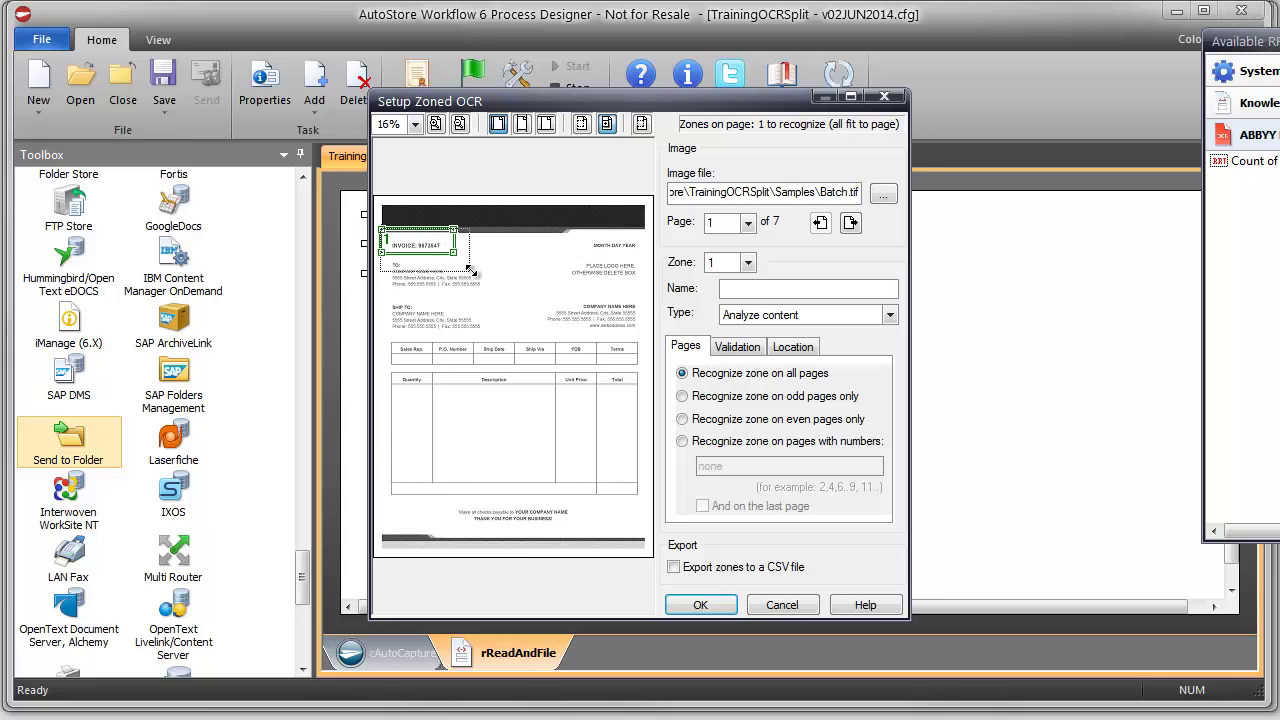
left_click_drag(381, 229, 377, 225)
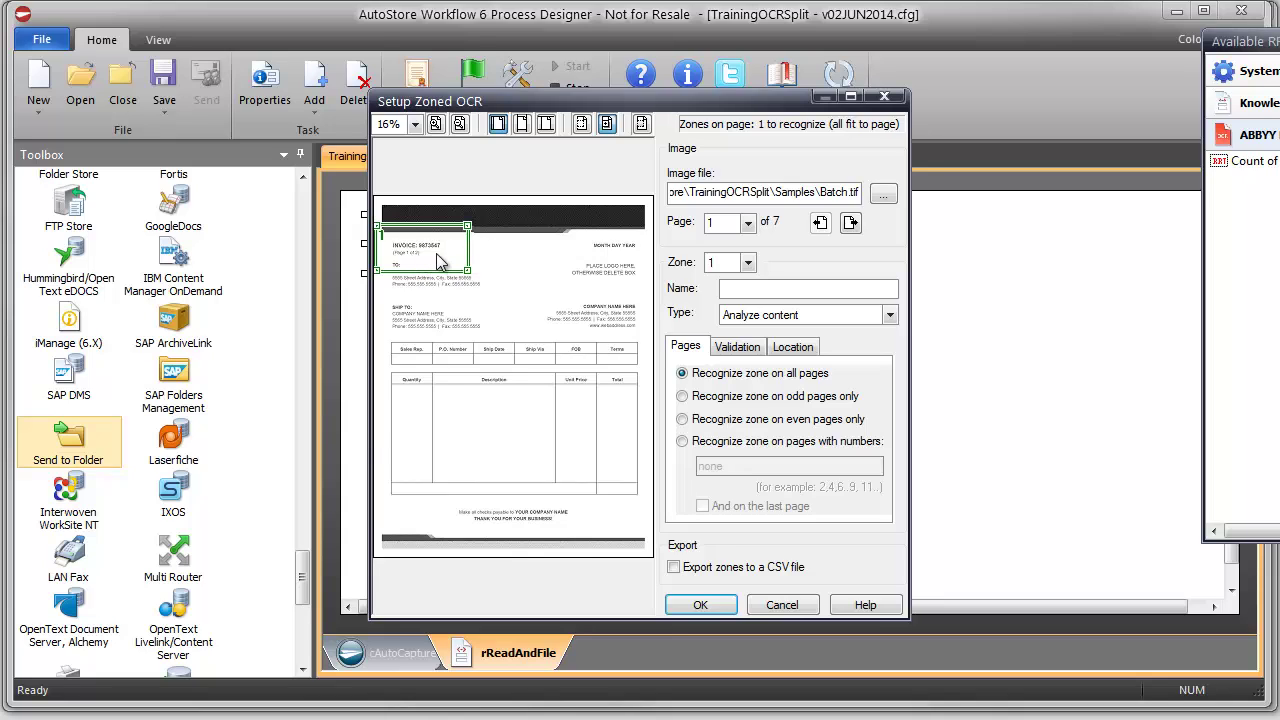
left_click(756, 288)
type("InvoiceNumber")
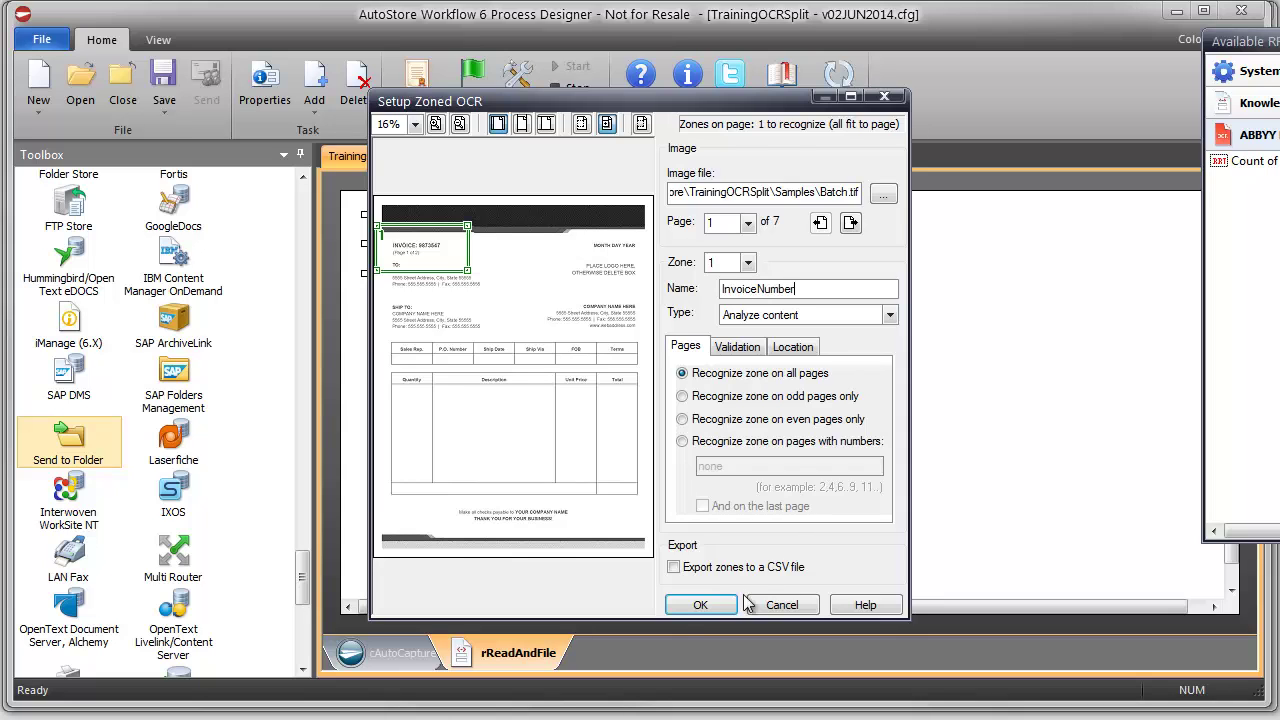
left_click(700, 605)
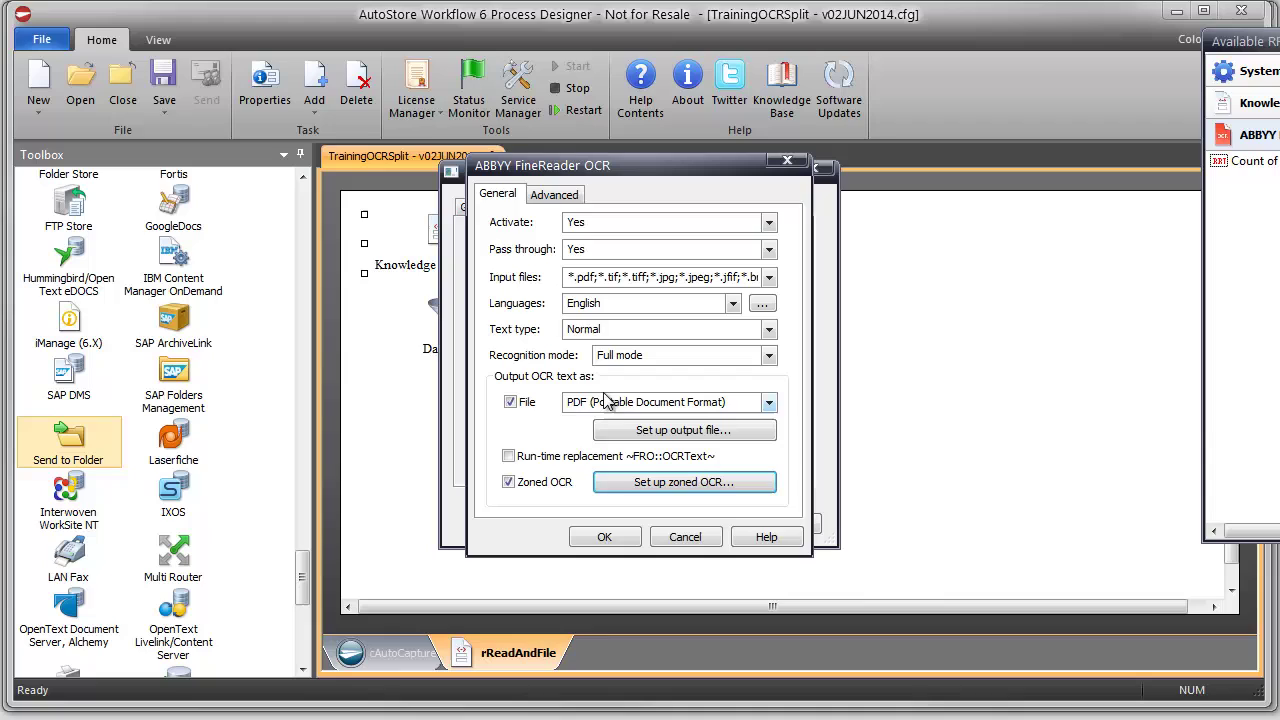
left_click(769, 249)
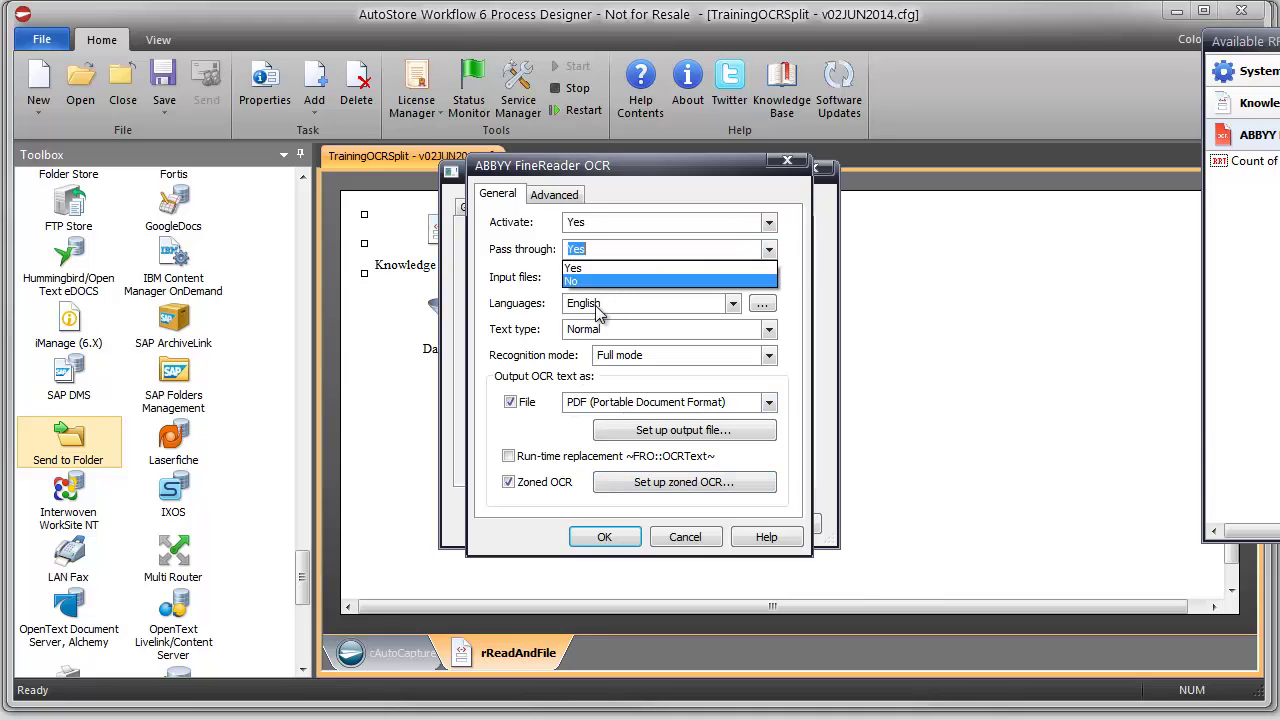
left_click(592, 284)
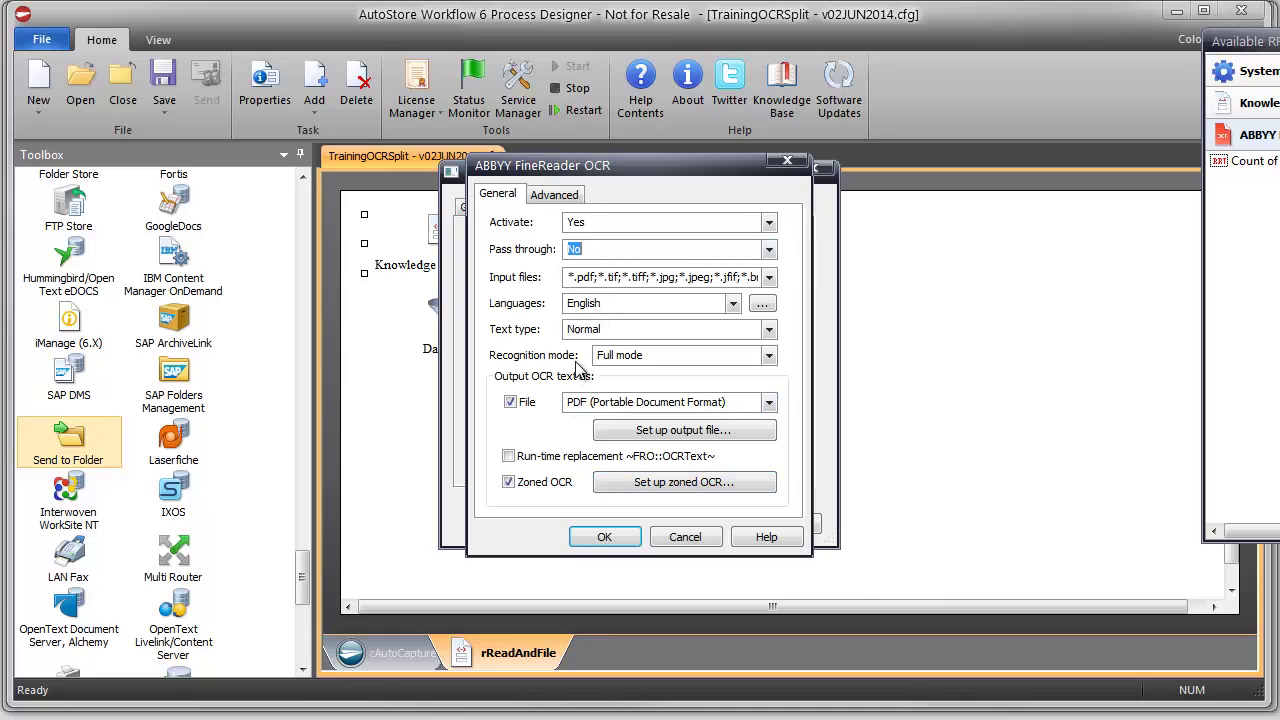
Activate the Data Filter and add a Match Regular Expression filter
left_click(620, 535)
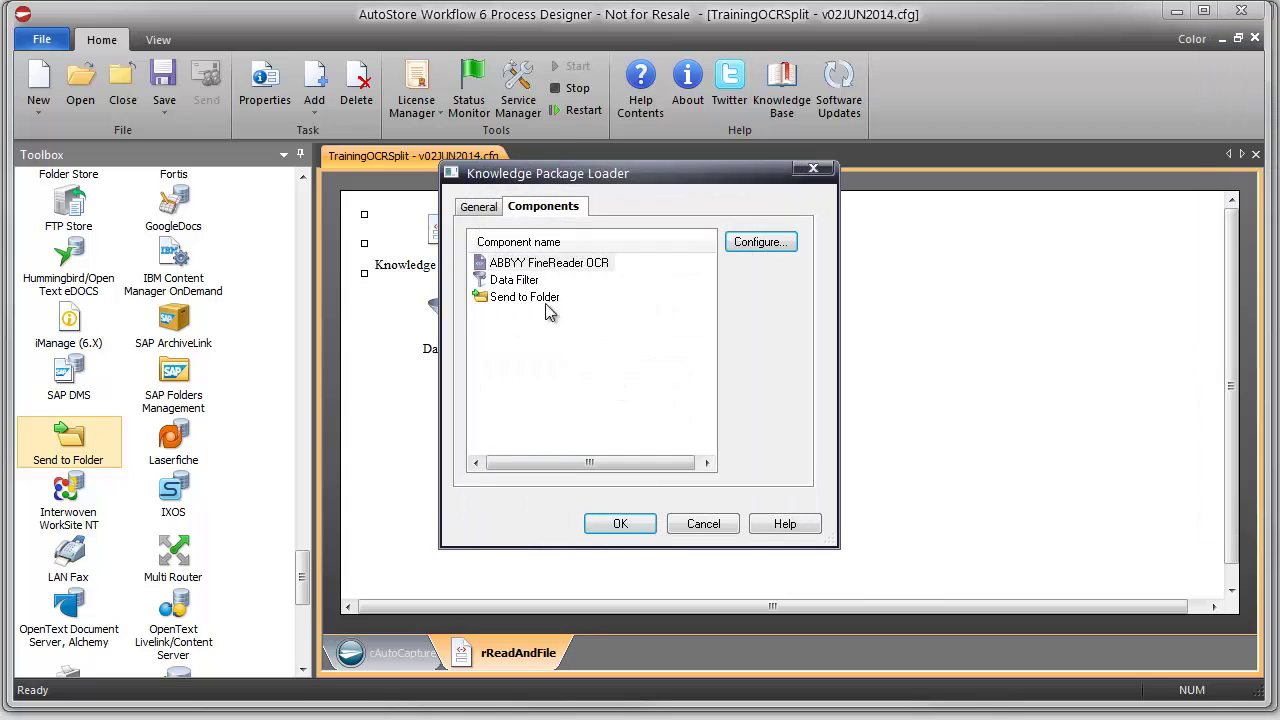
left_click(526, 280)
left_click(748, 242)
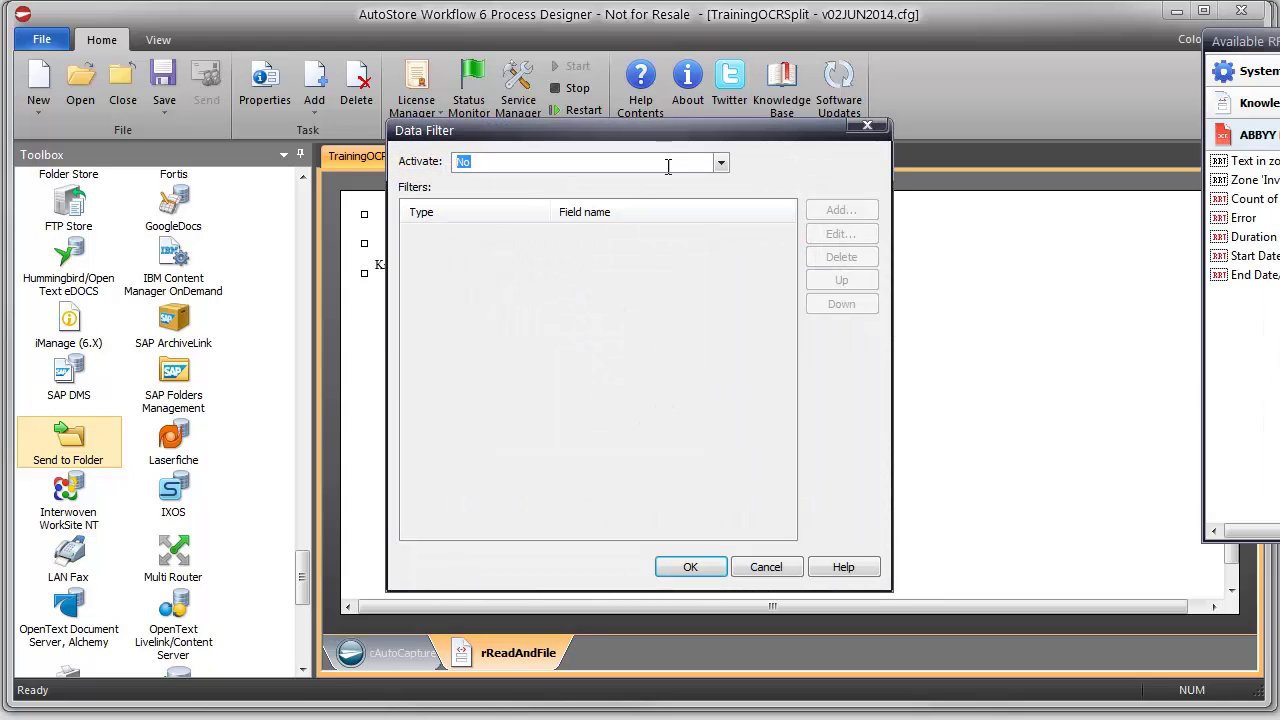
left_click(720, 162)
left_click(697, 178)
left_click(840, 210)
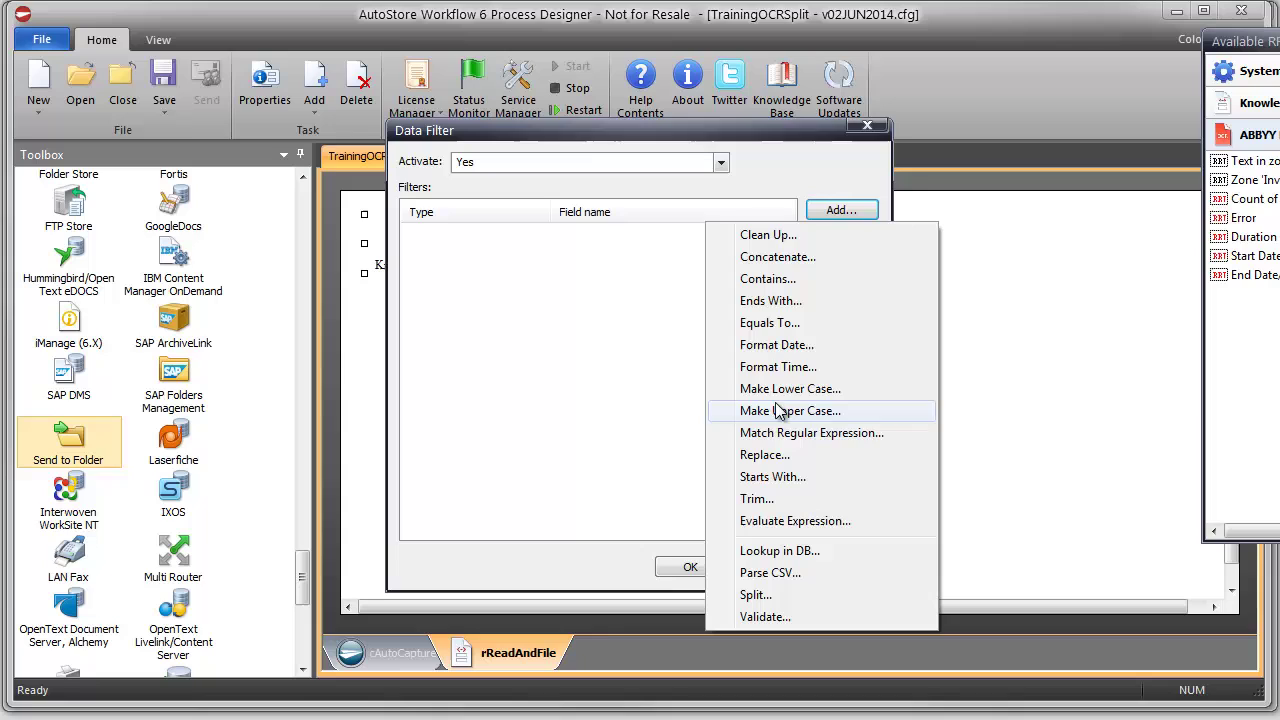
left_click(777, 433)
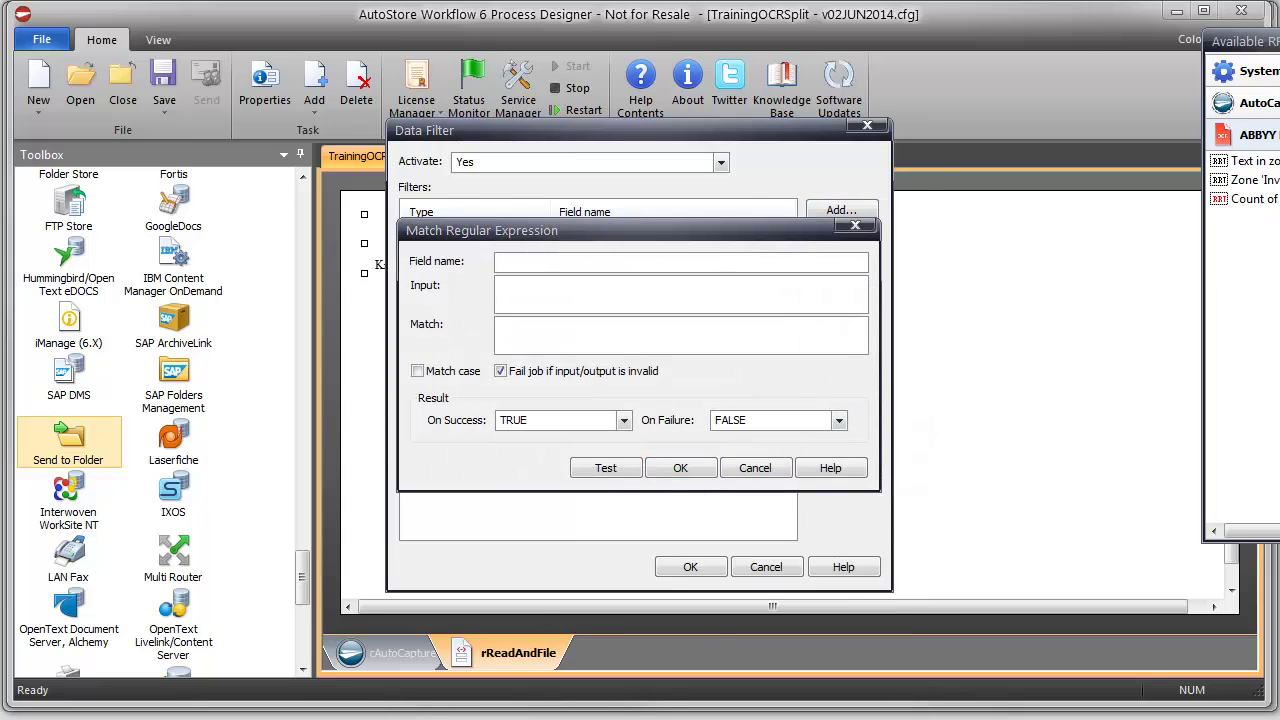
Name the filter InvoiceNumberExtracted and use the InvoiceNumber zone text as its input
left_click(533, 263)
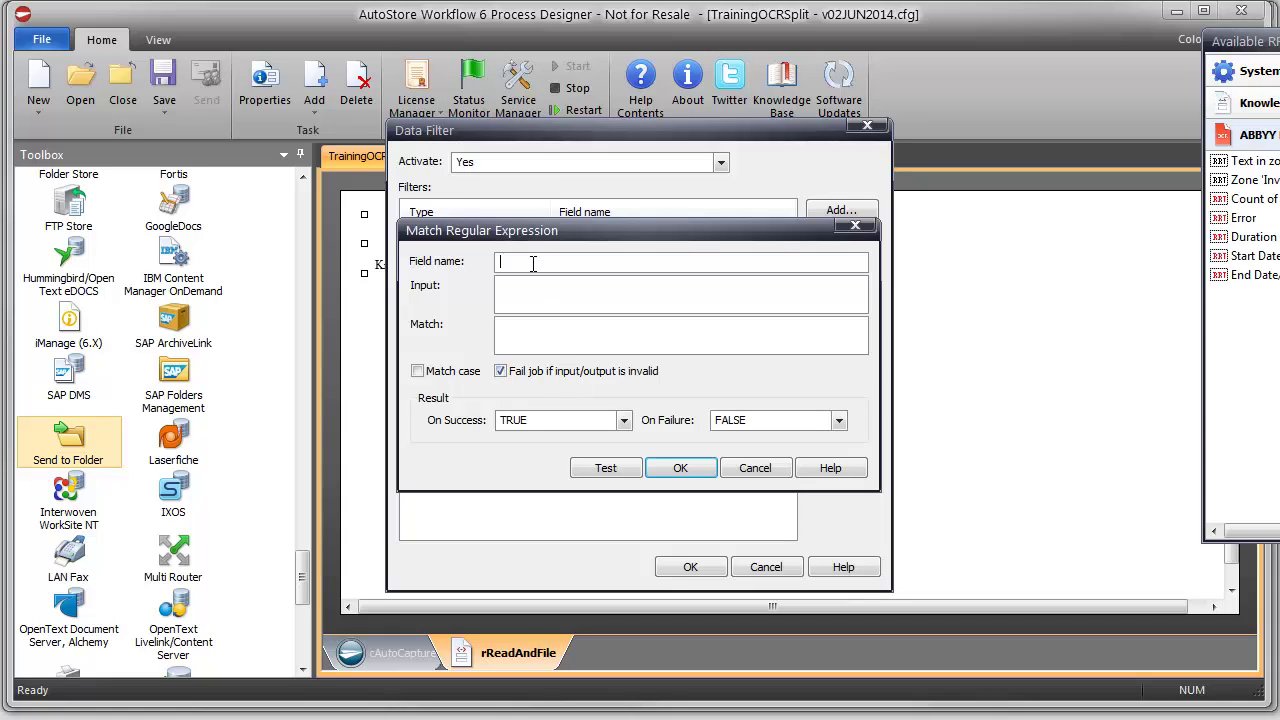
type("InvoiceNumberExtracted")
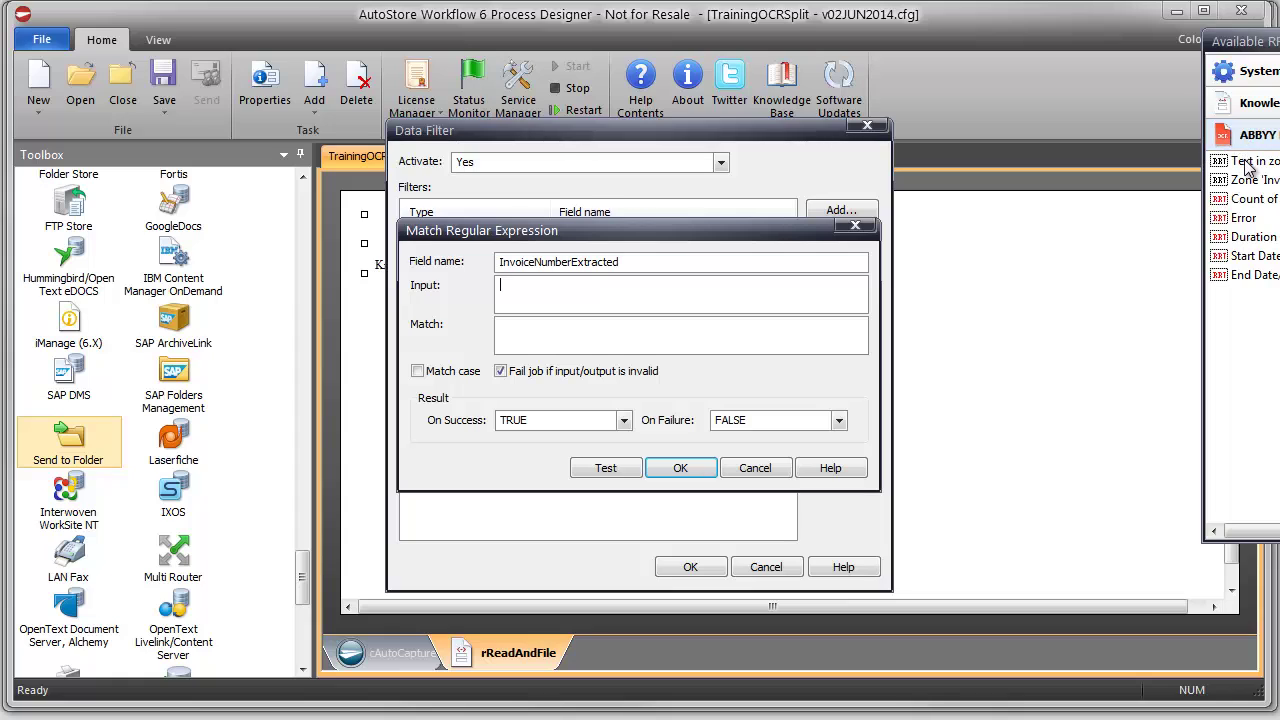
left_click_drag(1256, 163, 585, 302)
left_click(628, 288)
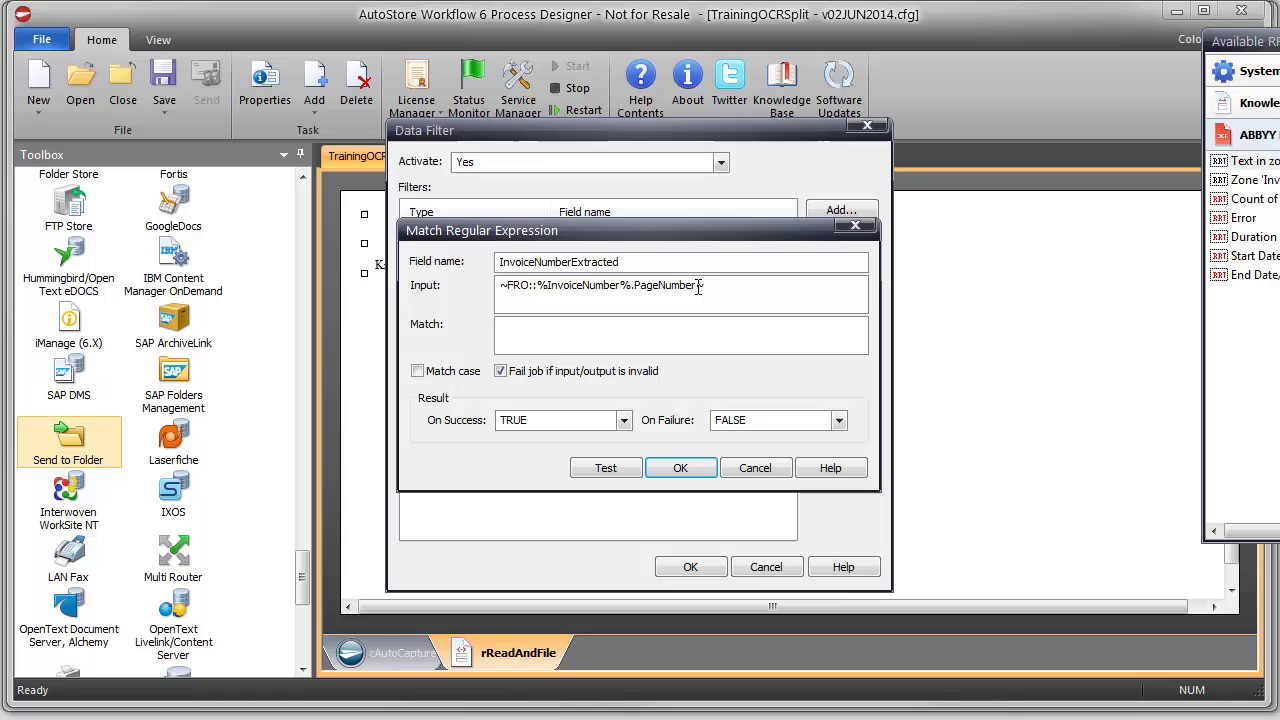
left_click_drag(697, 287, 646, 289)
type("1")
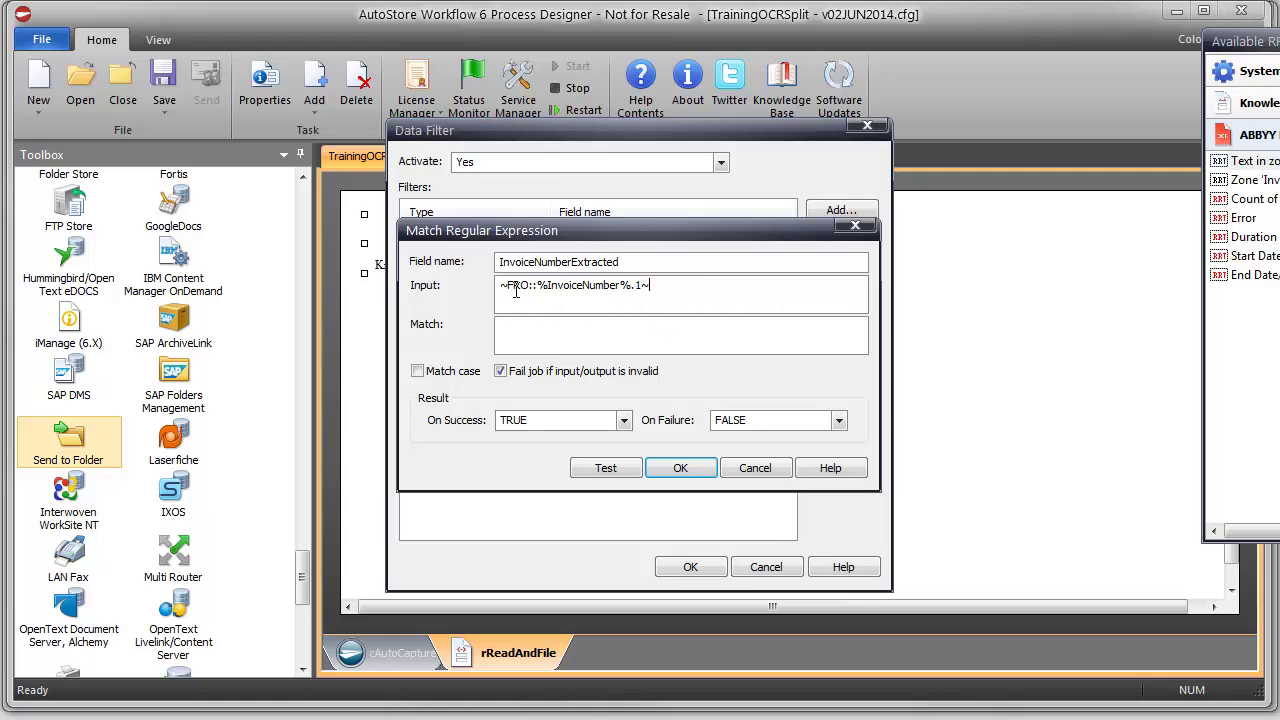
key("ctrl+a")
left_click(629, 288)
Set the match pattern to 98[0-9]{5} and verify that 9812345 matches
left_click(589, 339)
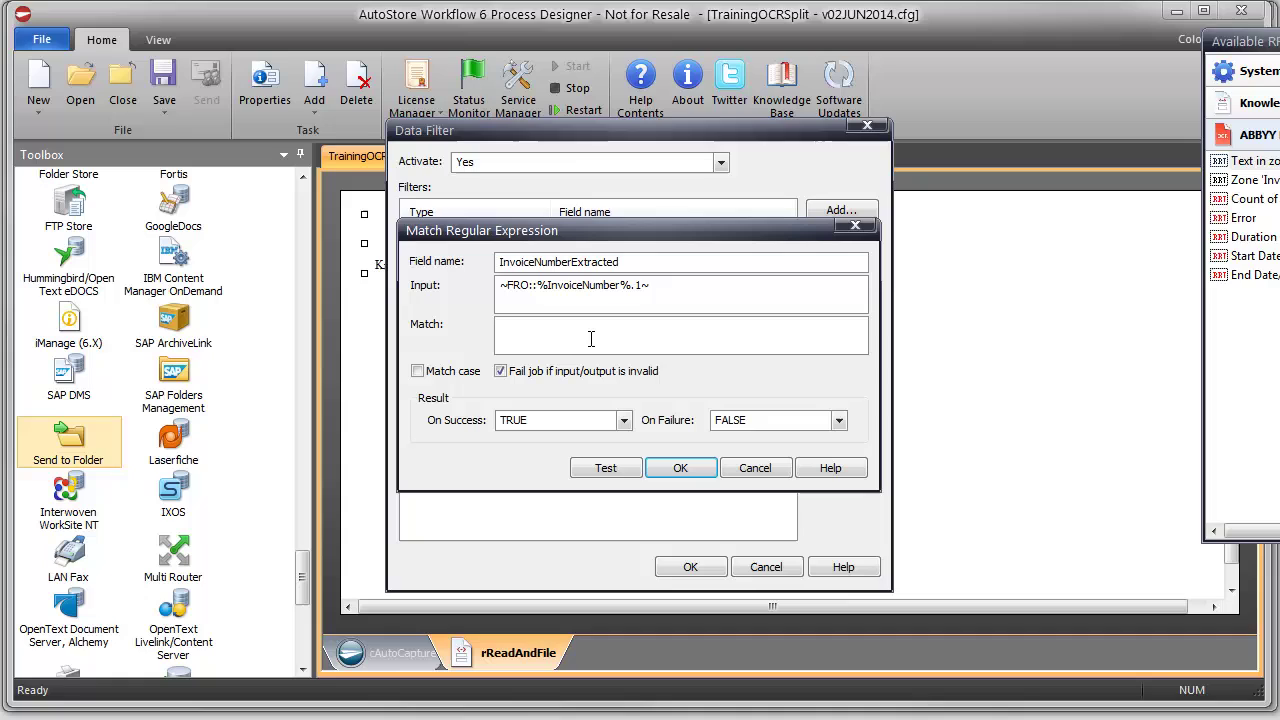
type("98[0-9]{6}")
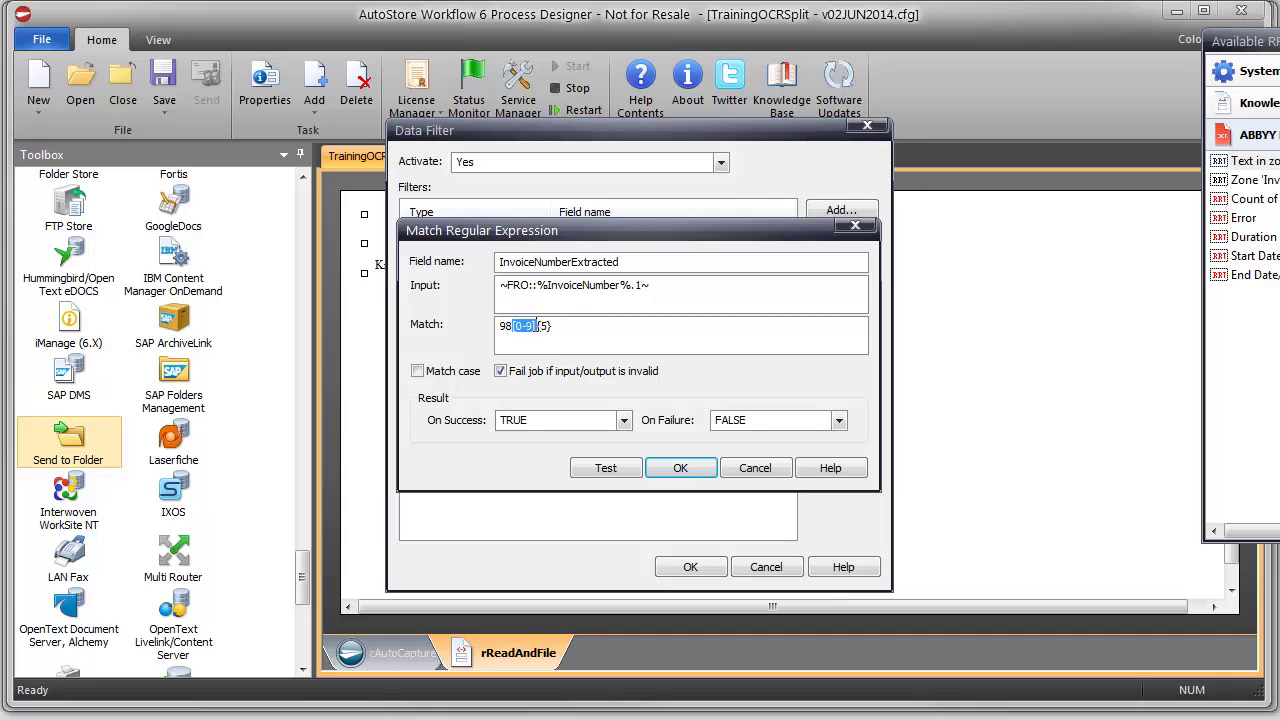
left_click(557, 325)
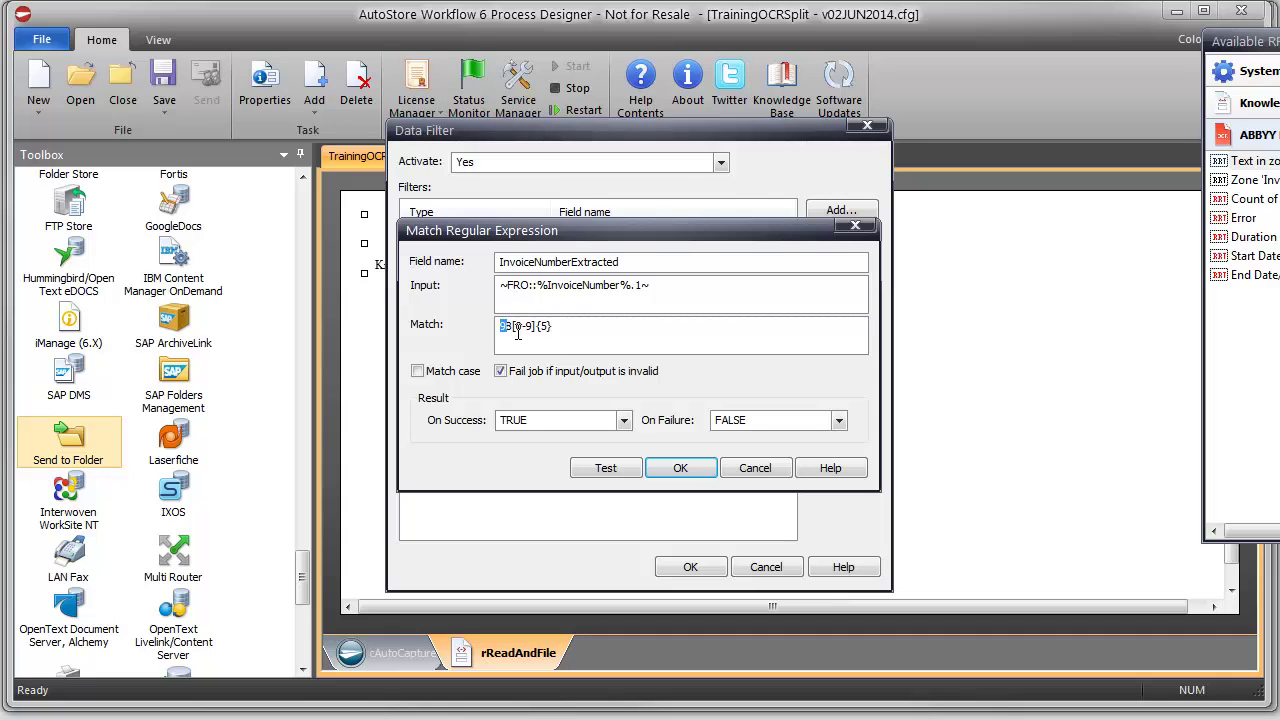
left_click(605, 467)
left_click_drag(560, 287, 540, 349)
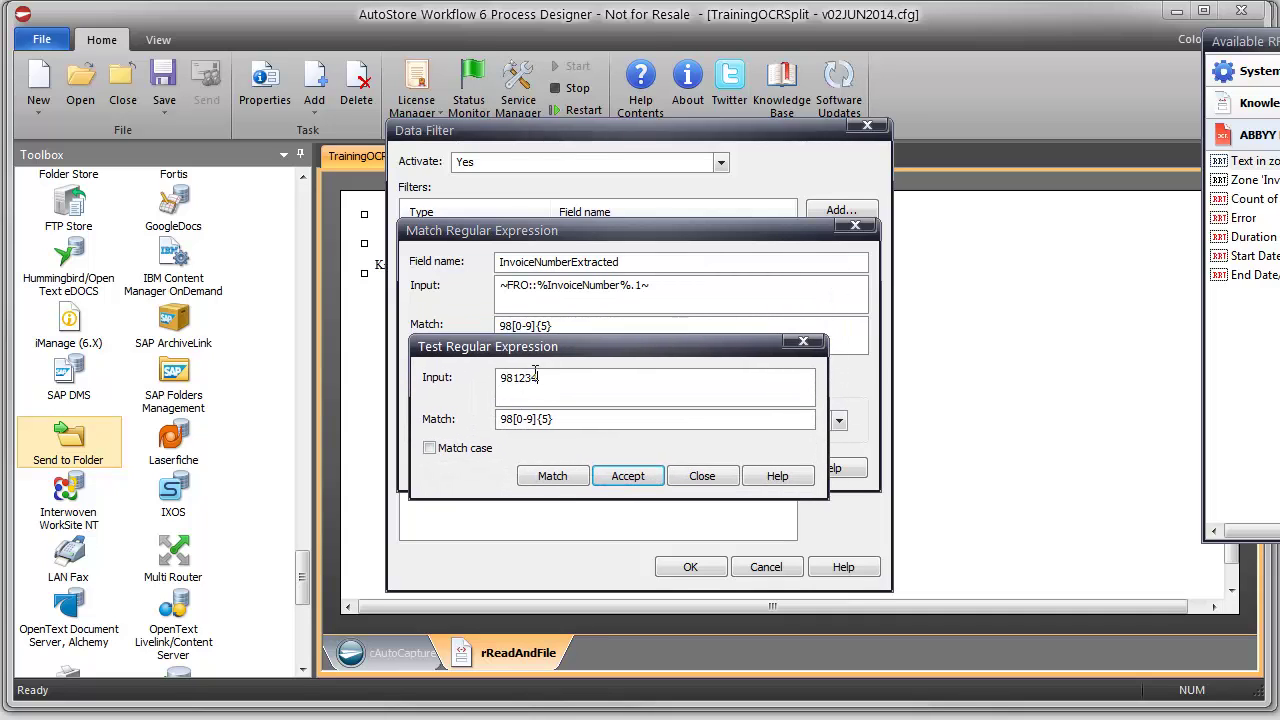
left_click(535, 372)
type("9812345")
left_click(552, 476)
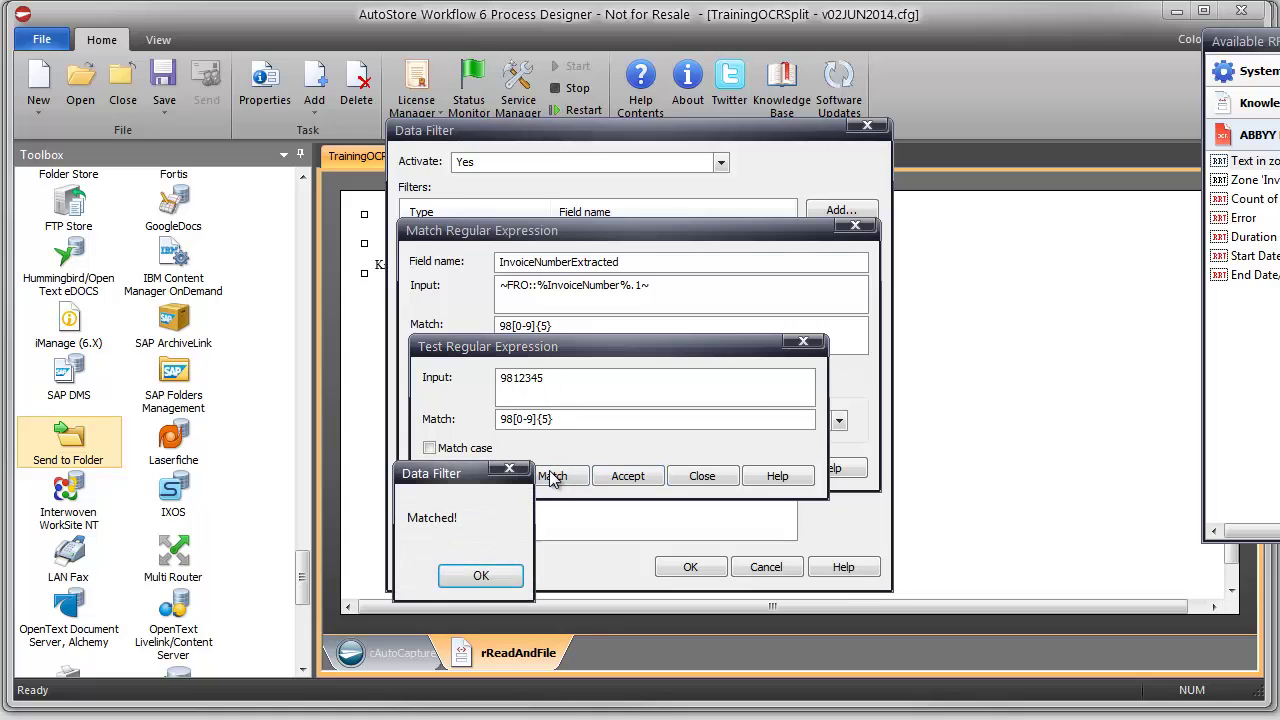
left_click(478, 577)
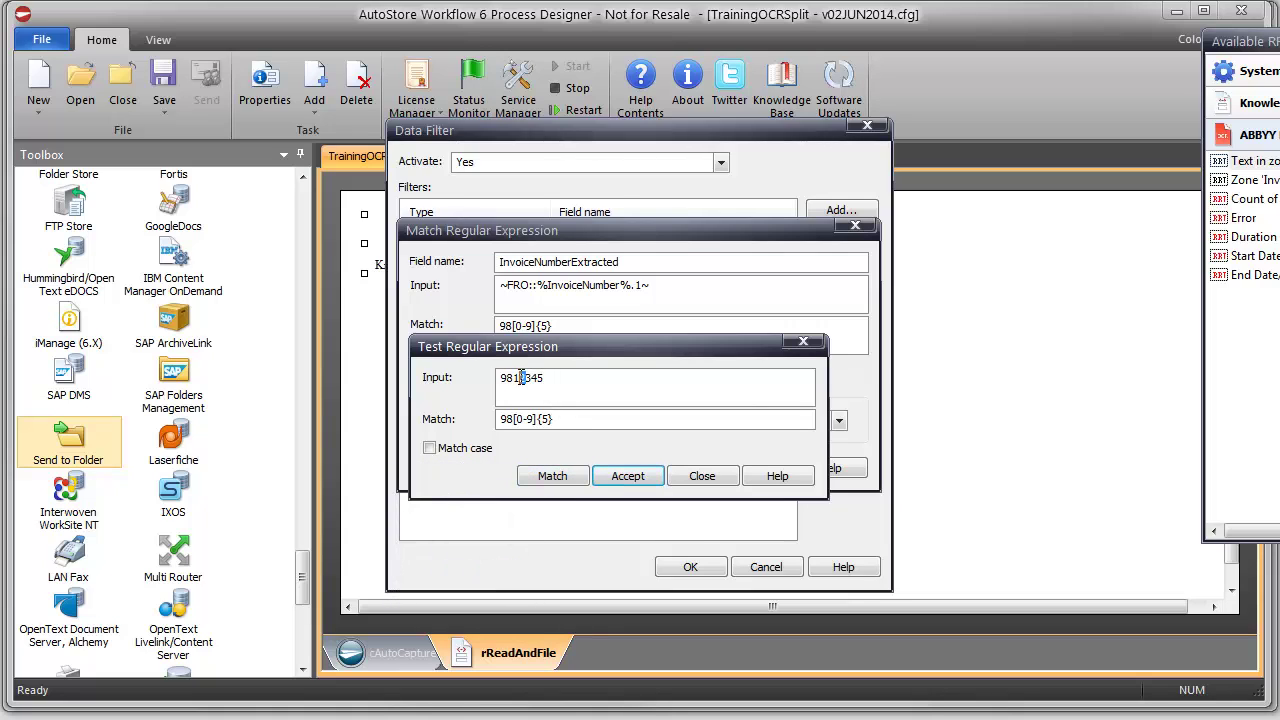
Confirm 981a345 fails to match, close the tester, and save the filter
left_click(556, 478)
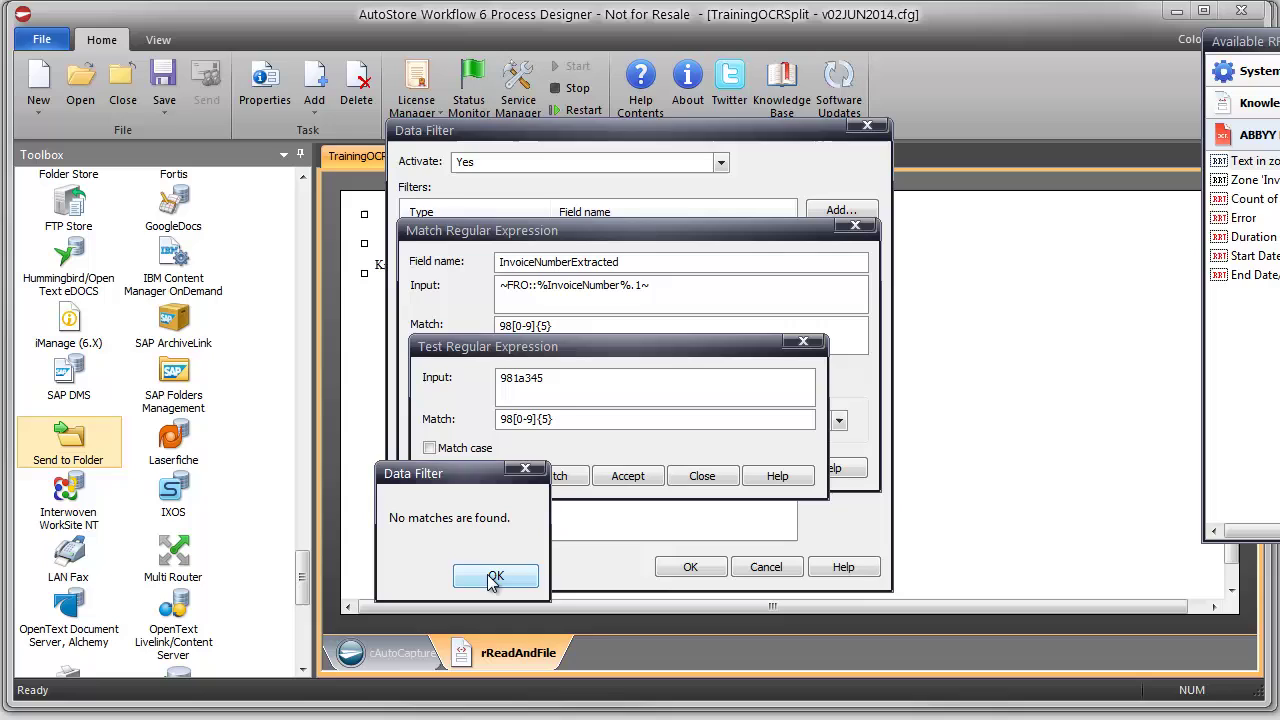
left_click(488, 574)
double_click(560, 381)
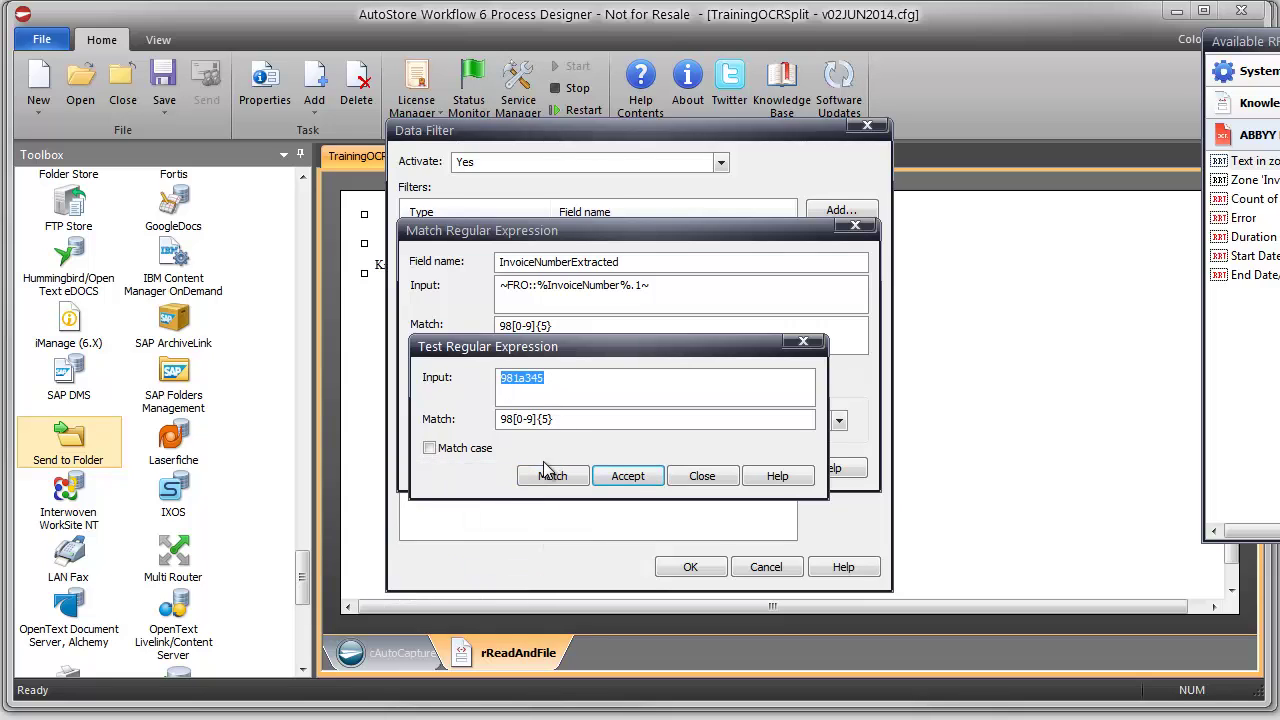
key("BackSpace")
left_click(690, 478)
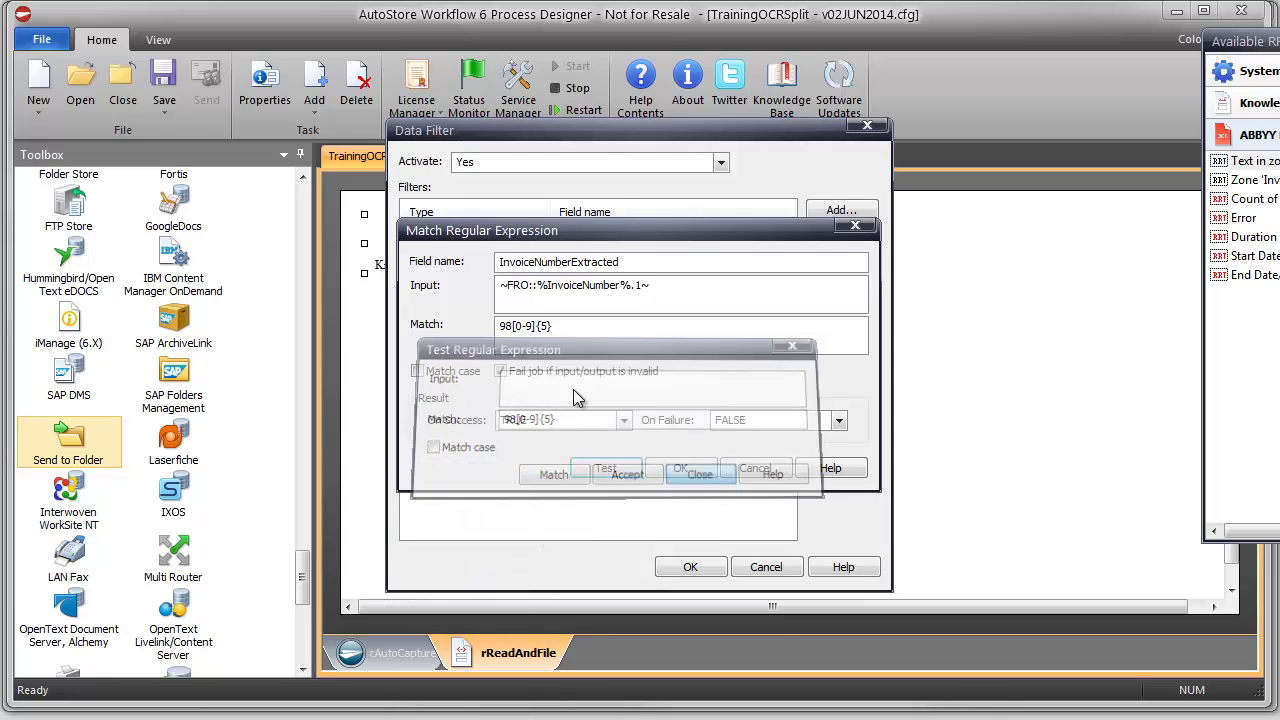
left_click(676, 470)
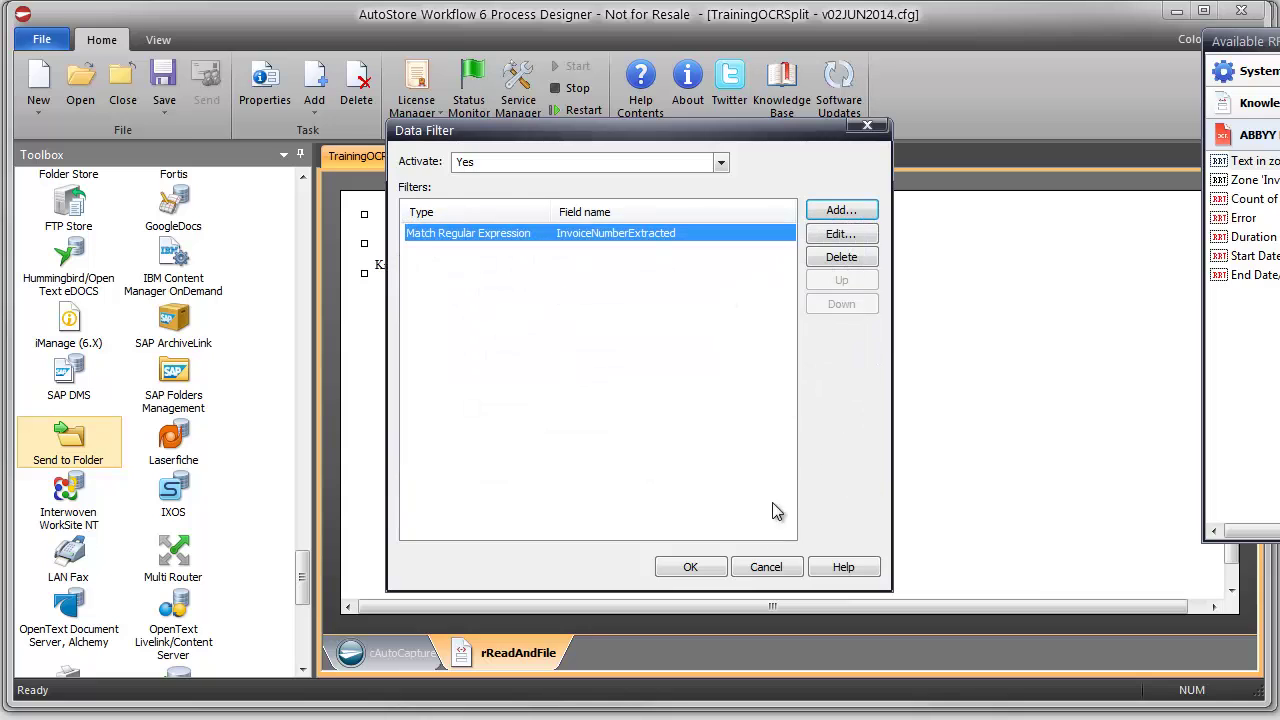
Enable file renaming and start the name schema with InvoiceNumberExtracted#Result
left_click(690, 567)
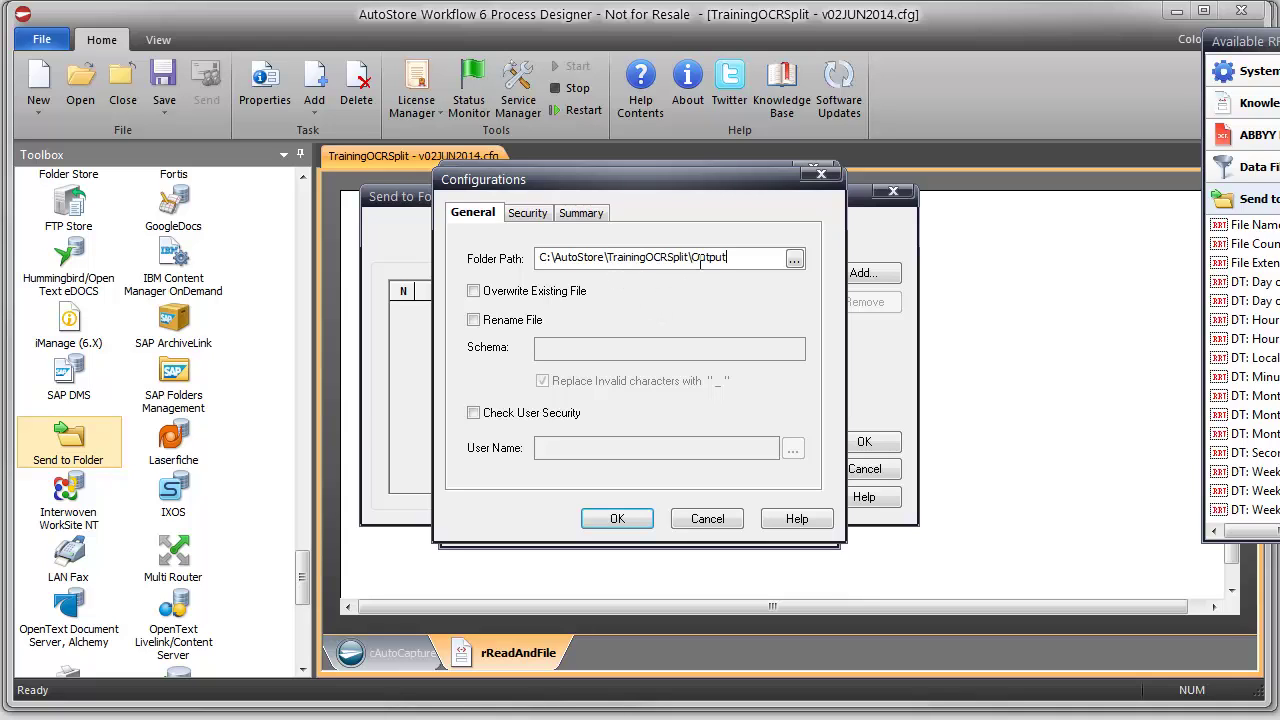
left_click(503, 322)
left_click(560, 346)
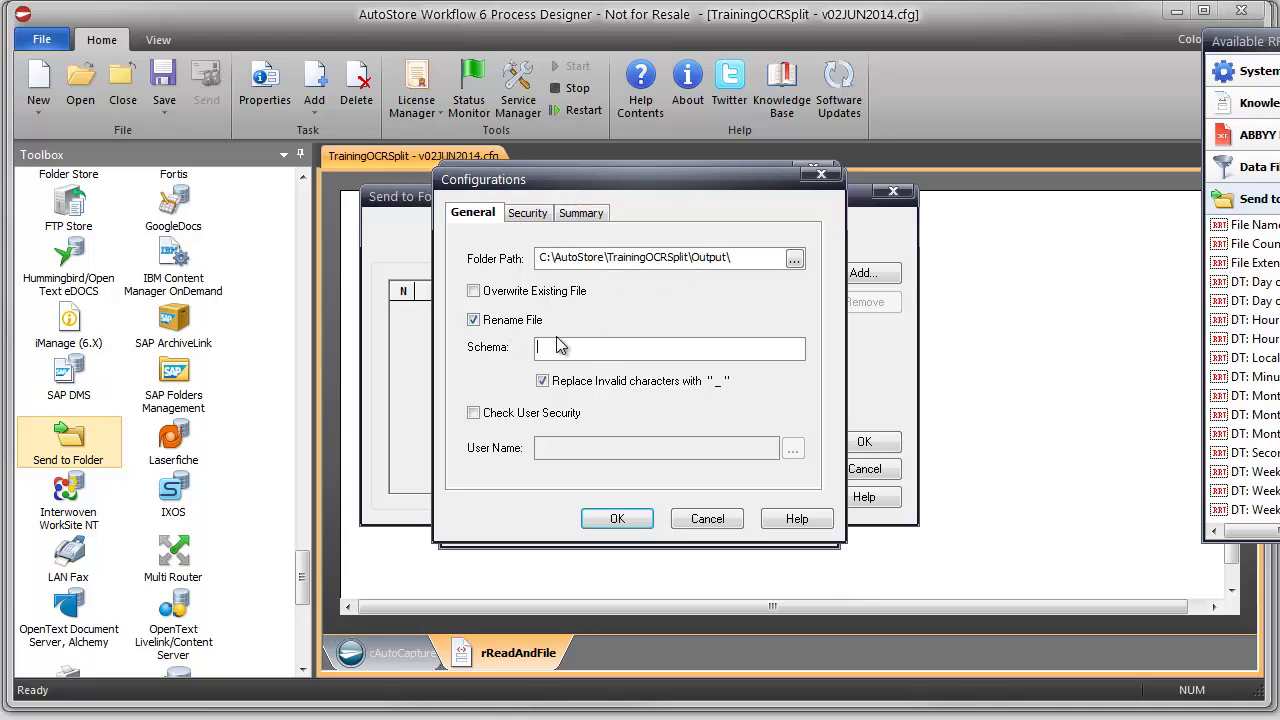
left_click(1255, 168)
scroll(1245, 330, "down", 1)
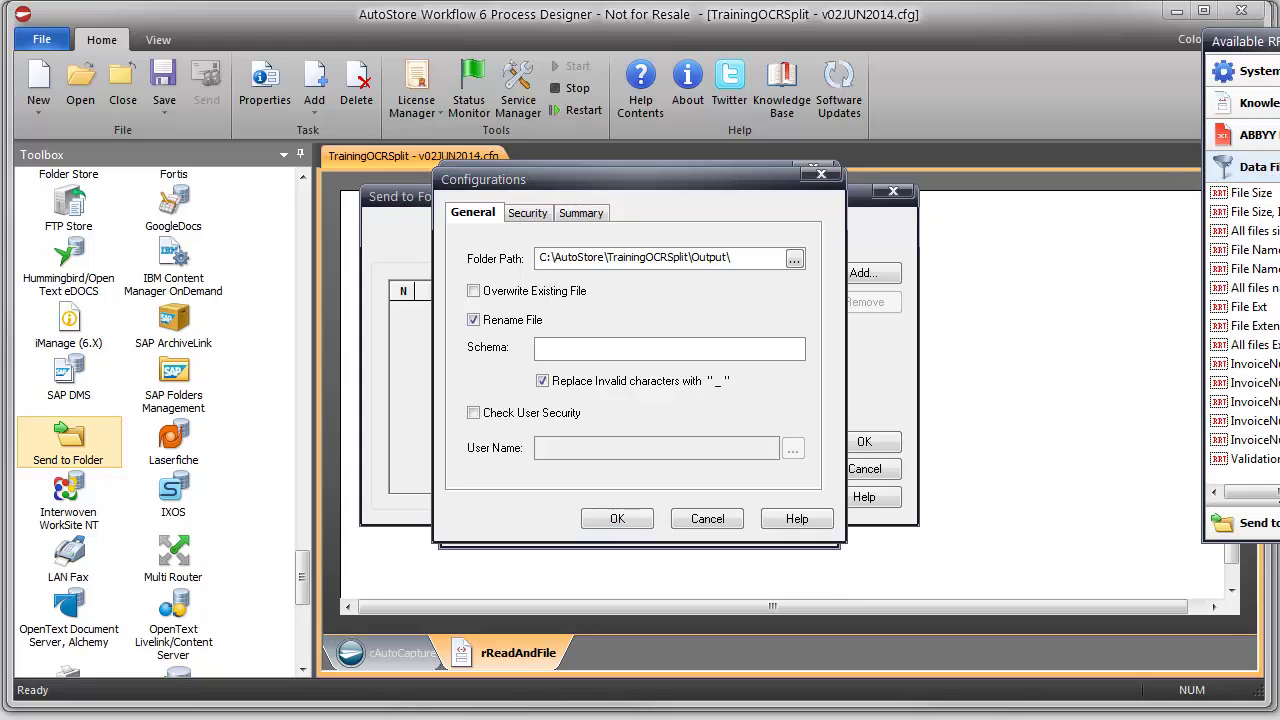
left_click_drag(1279, 55, 1168, 66)
left_click_drag(1079, 257, 940, 268)
mouse_move(1063, 461)
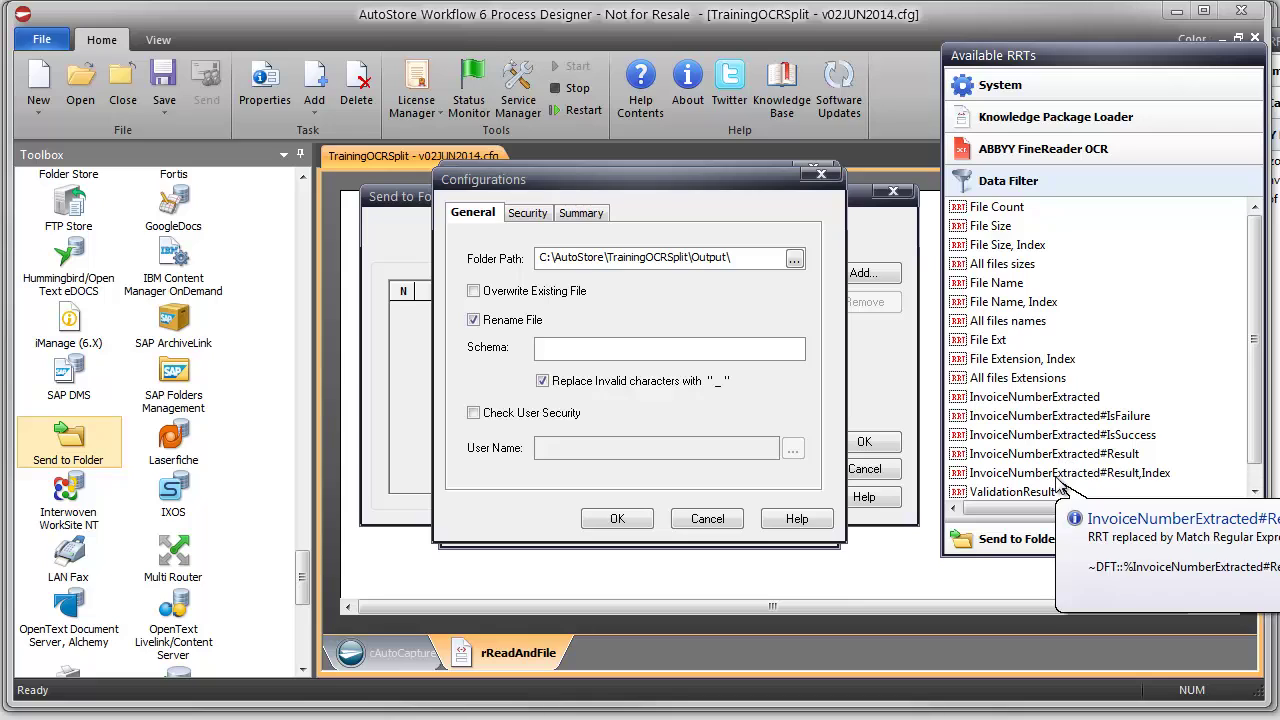
left_click_drag(1063, 461, 680, 350)
left_click(680, 350)
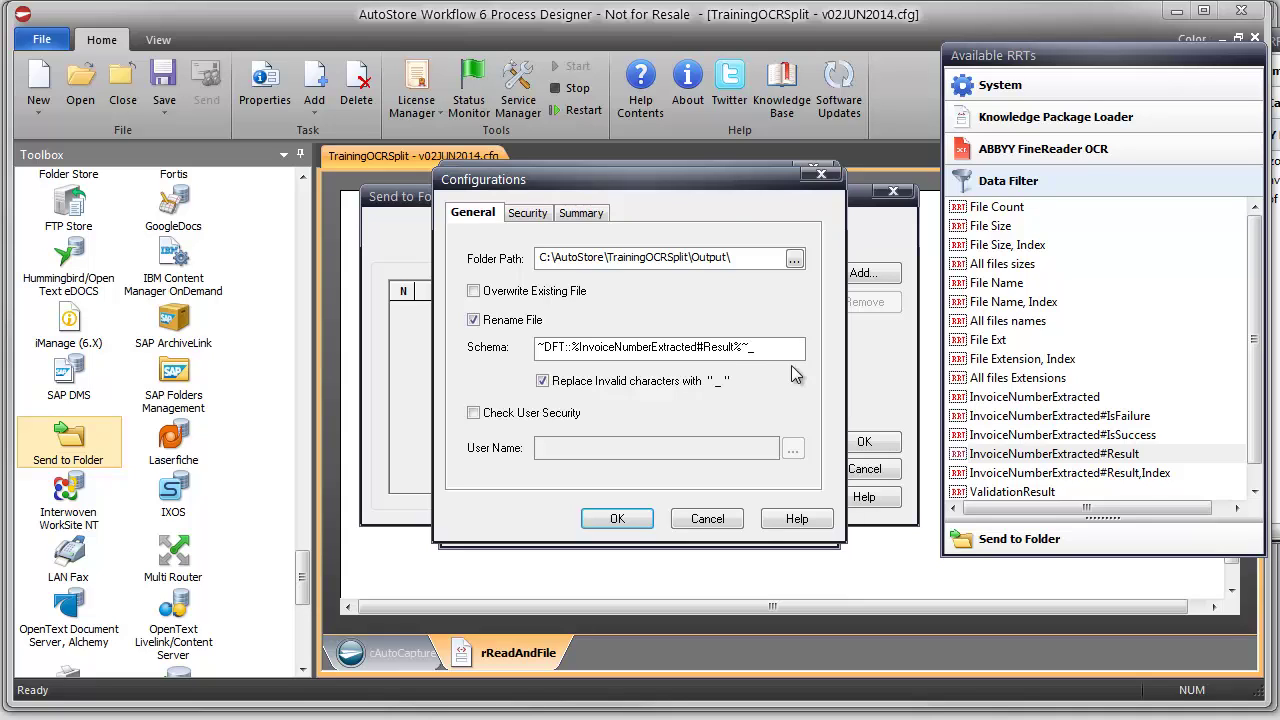
Append File Counter and File Extension to the schema and close all settings dialogs
left_click(995, 257)
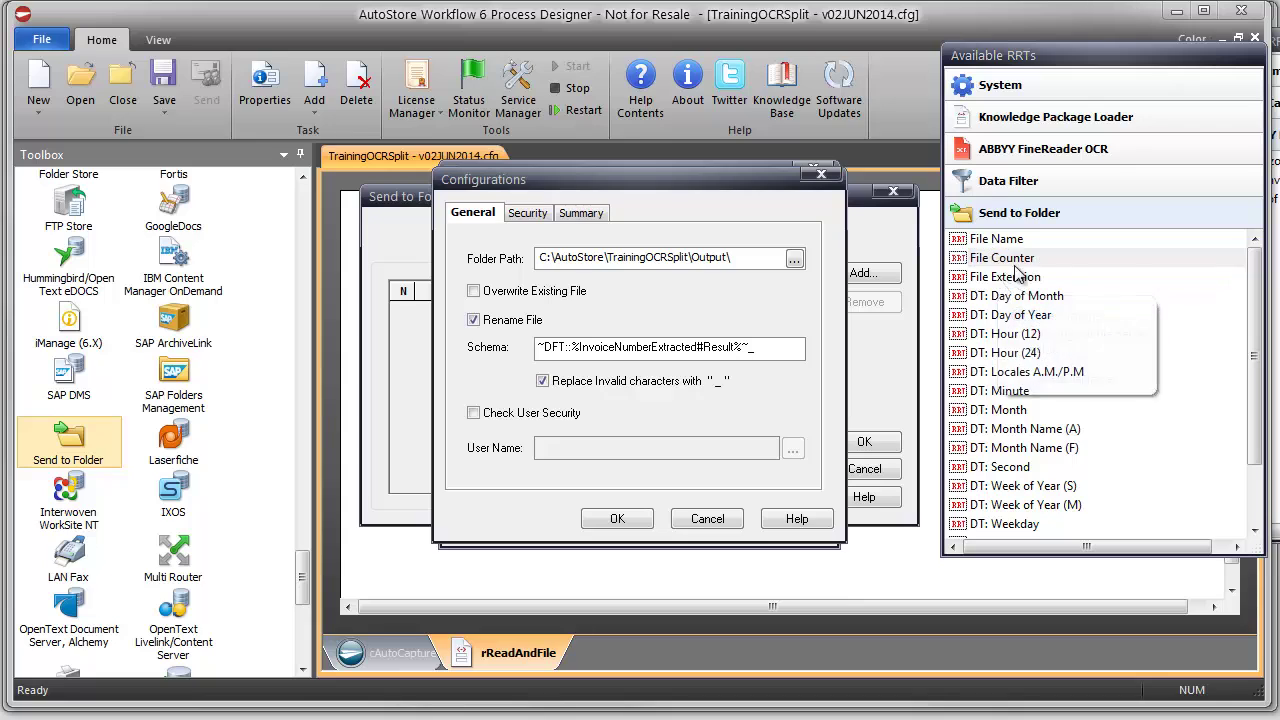
left_click(995, 276, "shift")
left_click_drag(995, 276, 780, 348)
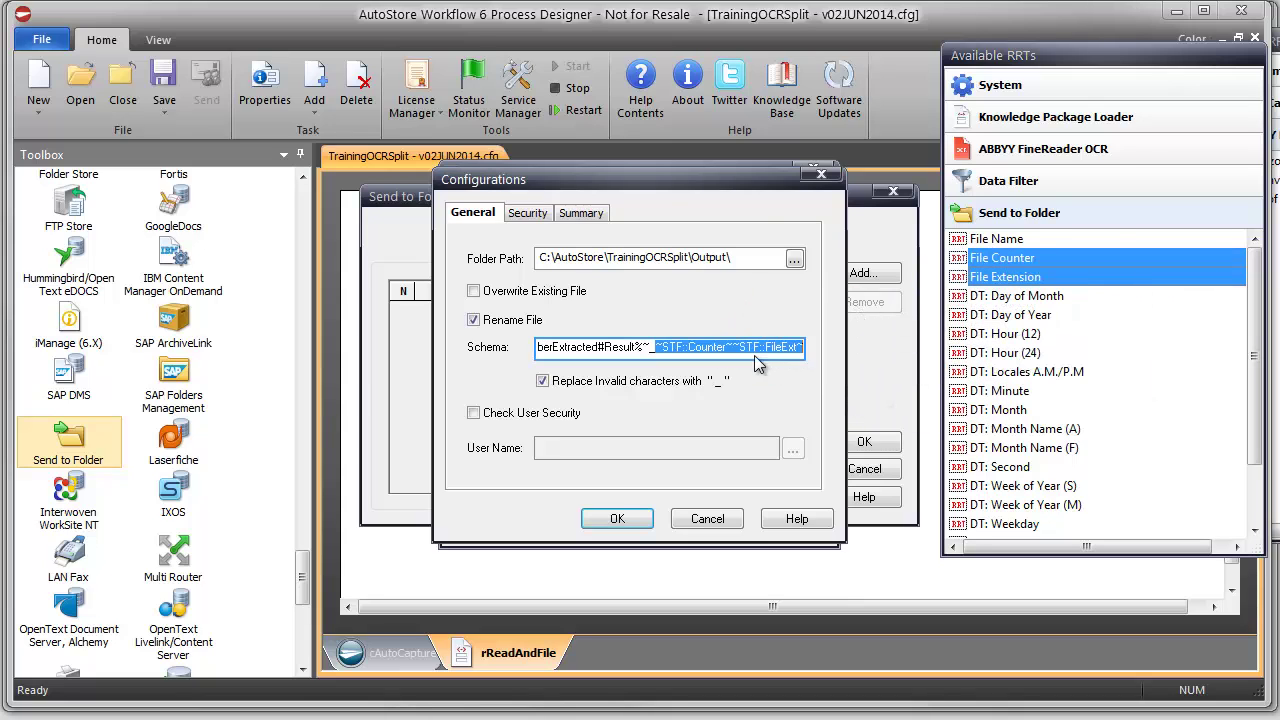
left_click(617, 519)
left_click(863, 441)
left_click(614, 523)
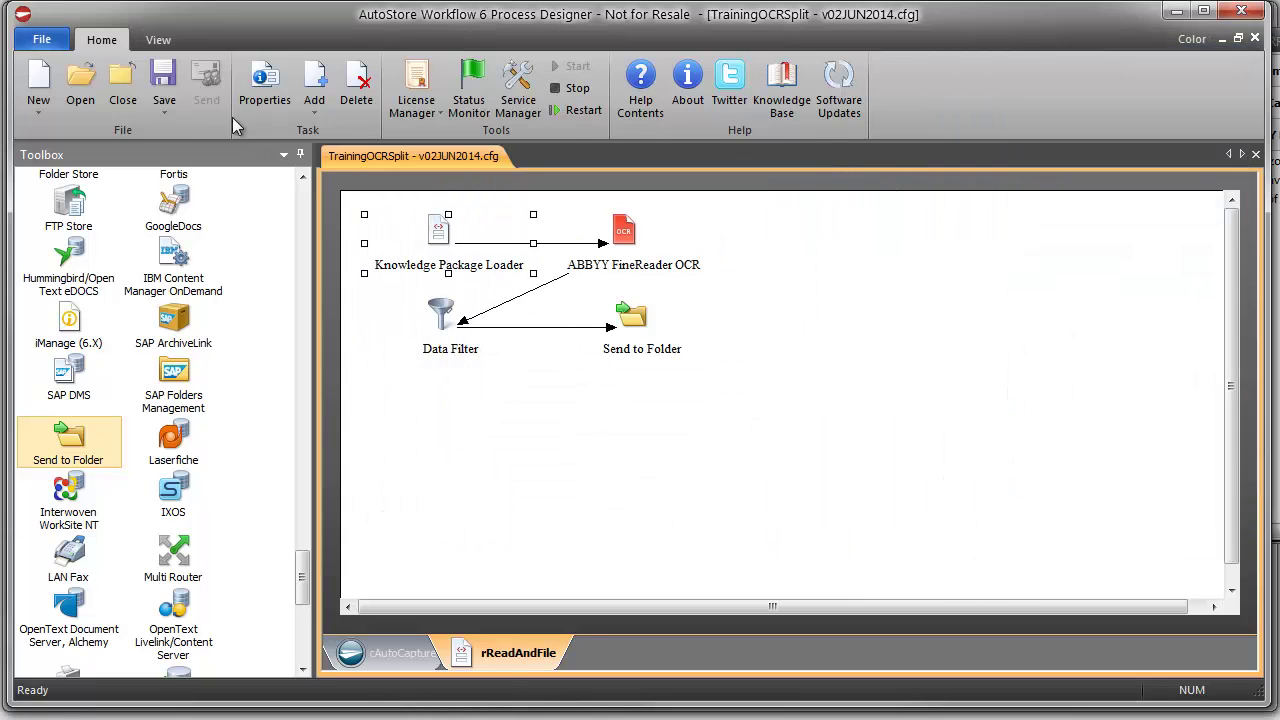
Save the workflow, restart the server, and send Batch.tif to the Split capture
left_click(164, 88)
left_click(578, 110)
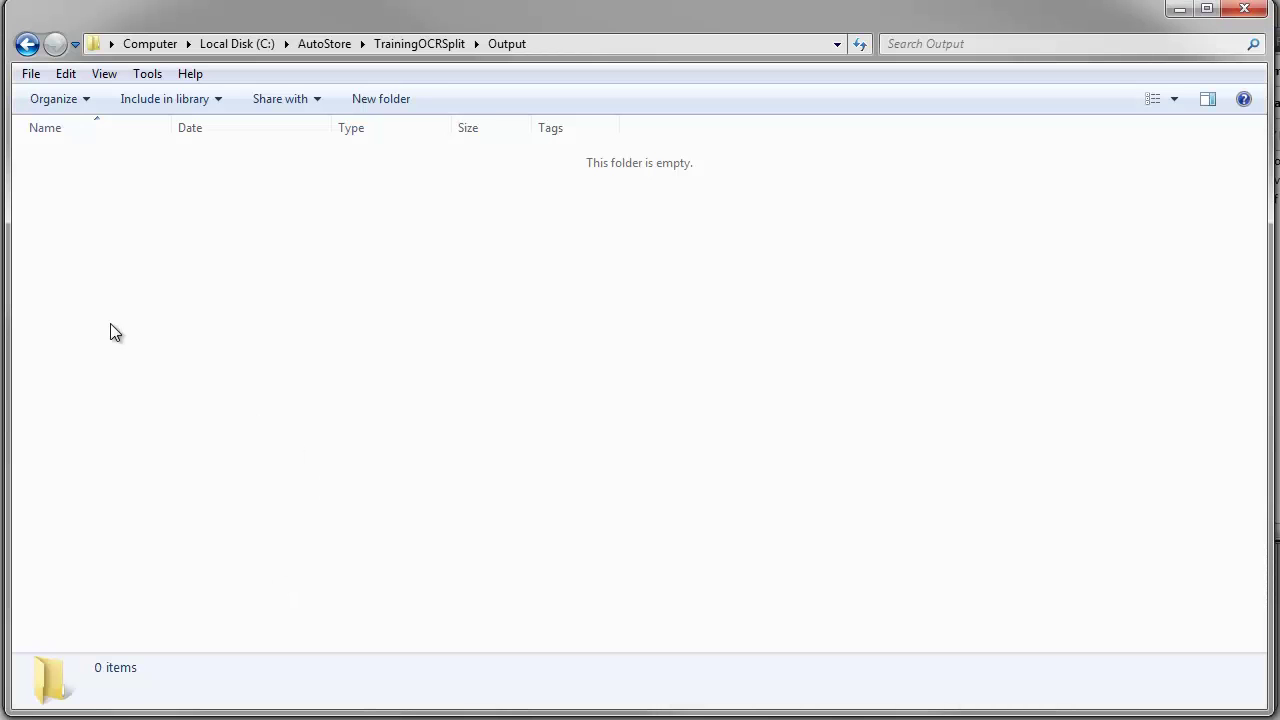
left_click(406, 41)
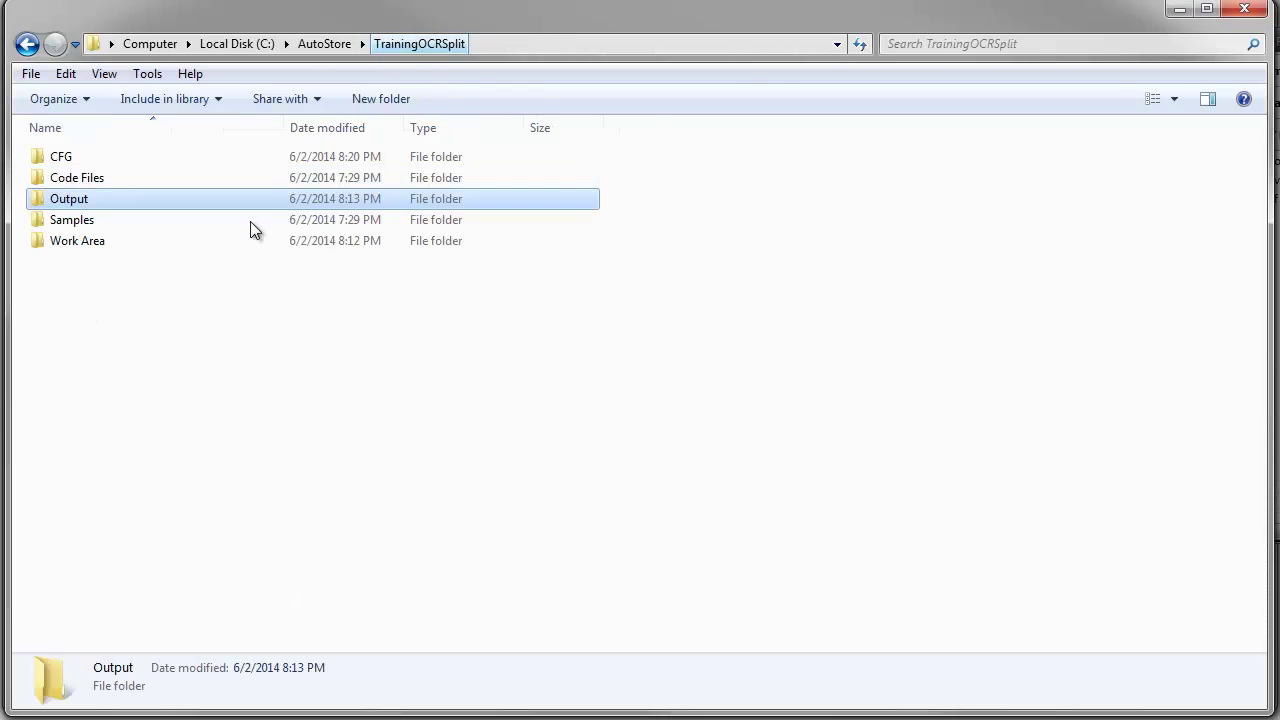
double_click(65, 220)
right_click(60, 157)
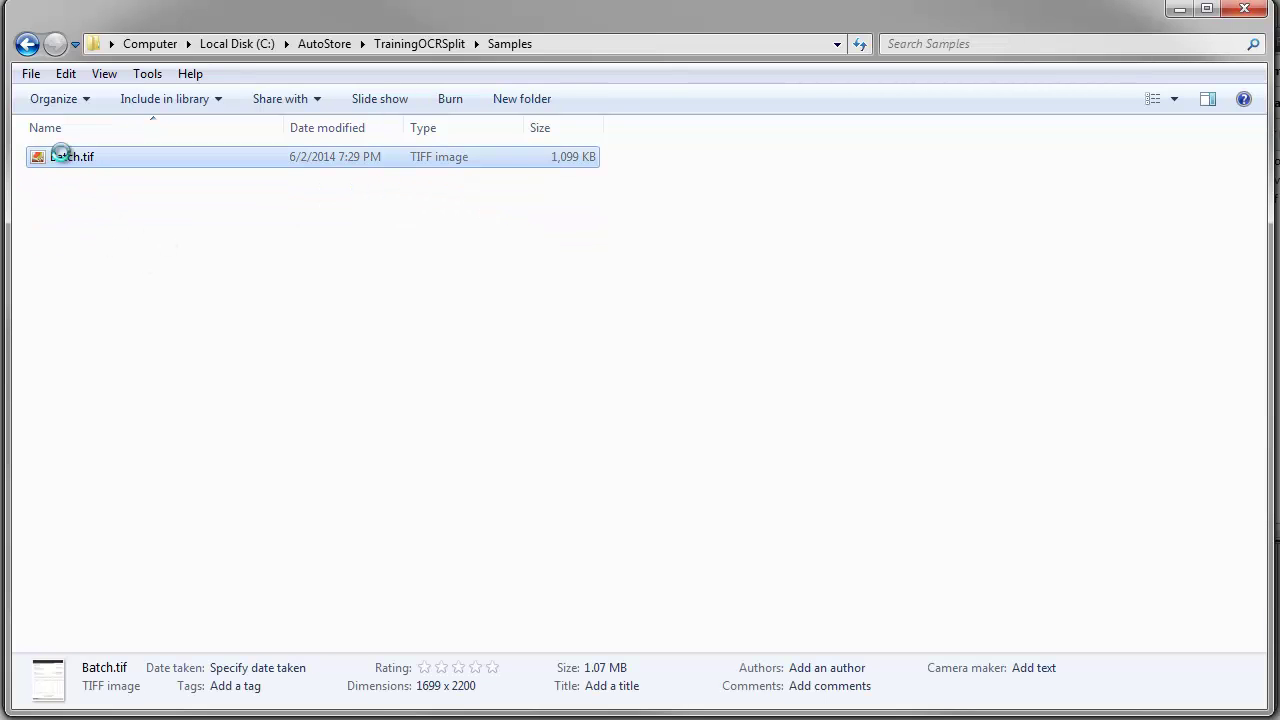
mouse_move(340, 363)
left_click(392, 366)
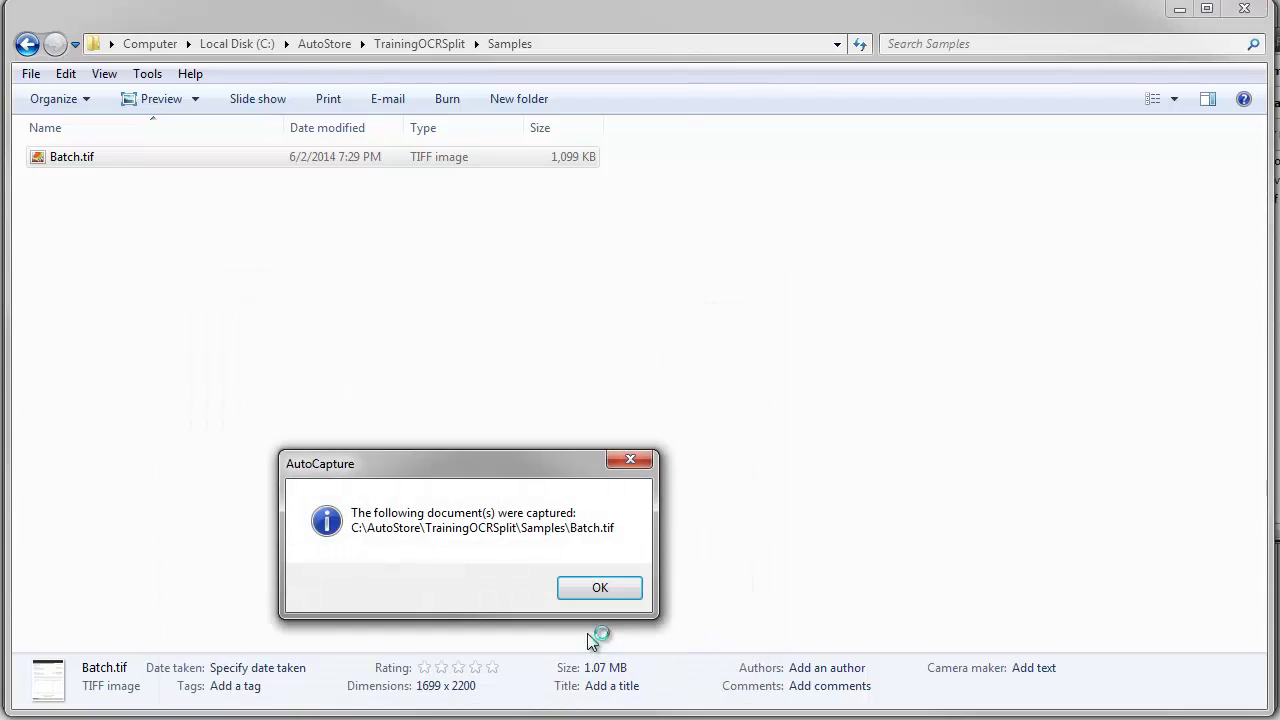
left_click(599, 590)
Open TrainingOCRSplit\Output to find the renamed 9873547_1.pdf
left_click(415, 46)
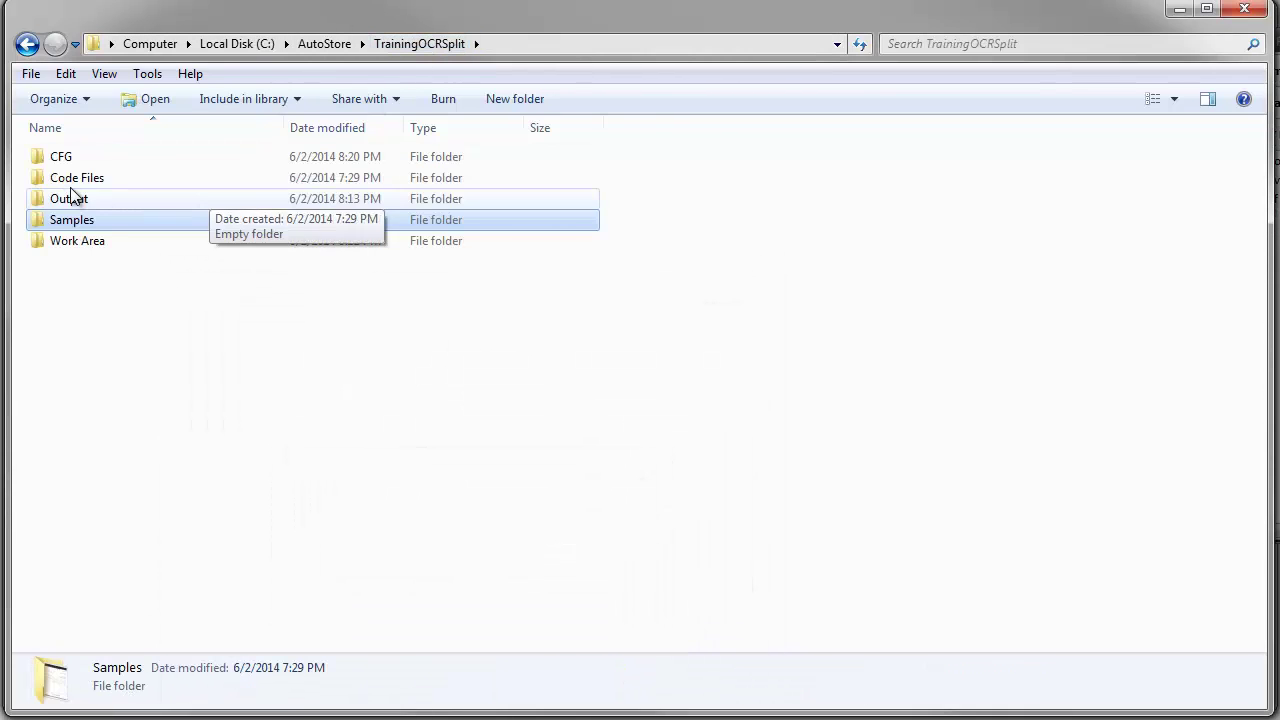
left_click(72, 200)
double_click(72, 199)
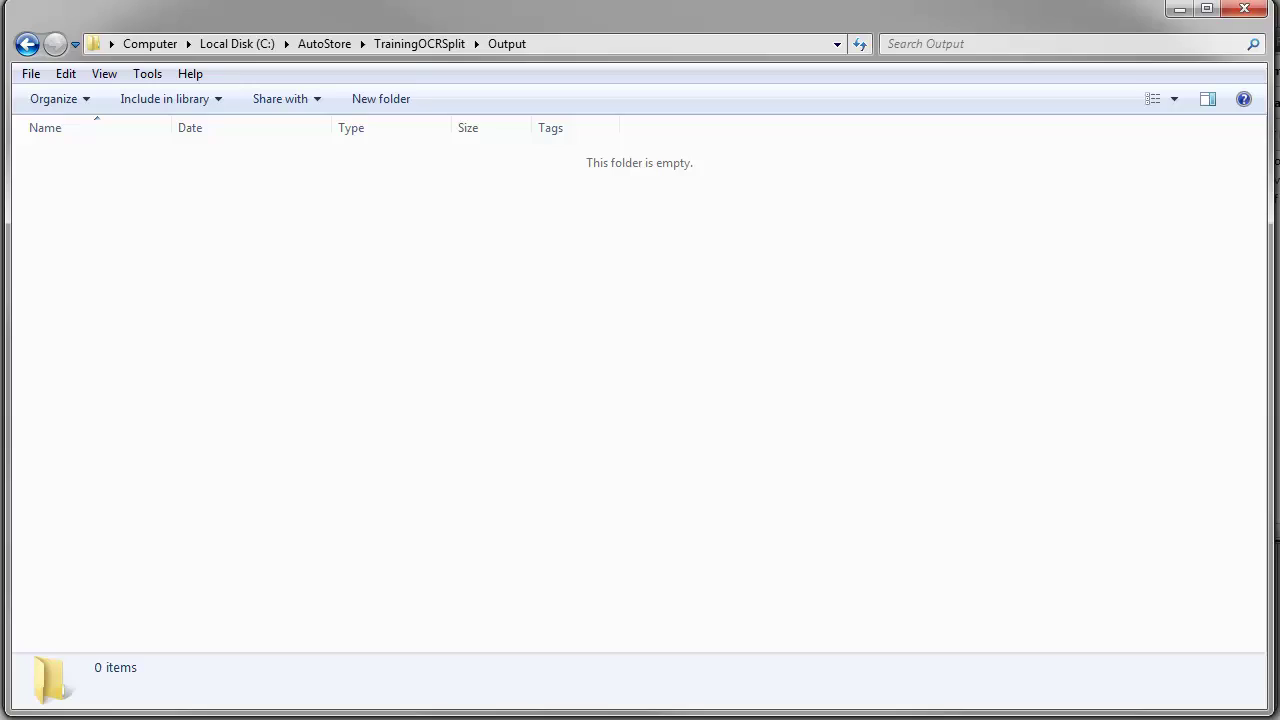
key("alt+Tab")
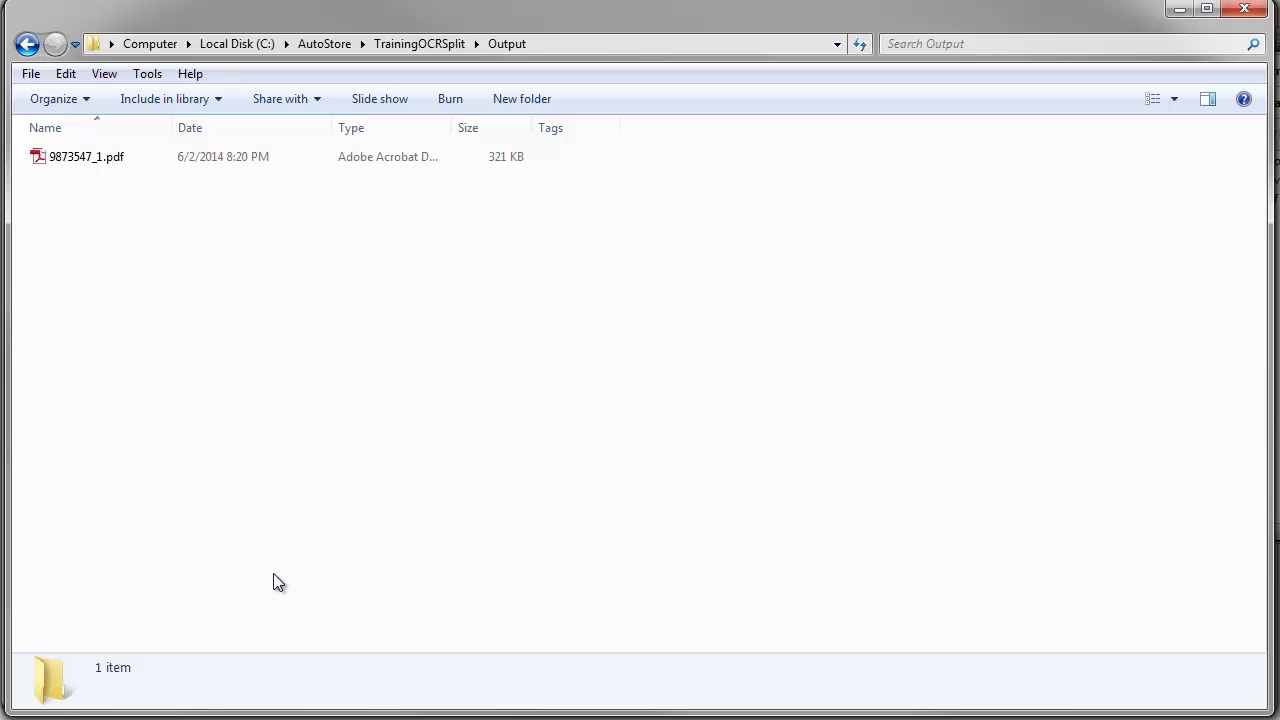
Shrink the folder window and move the Output folder window left, beside the processing log
left_click_drag(8, 204, 675, 209)
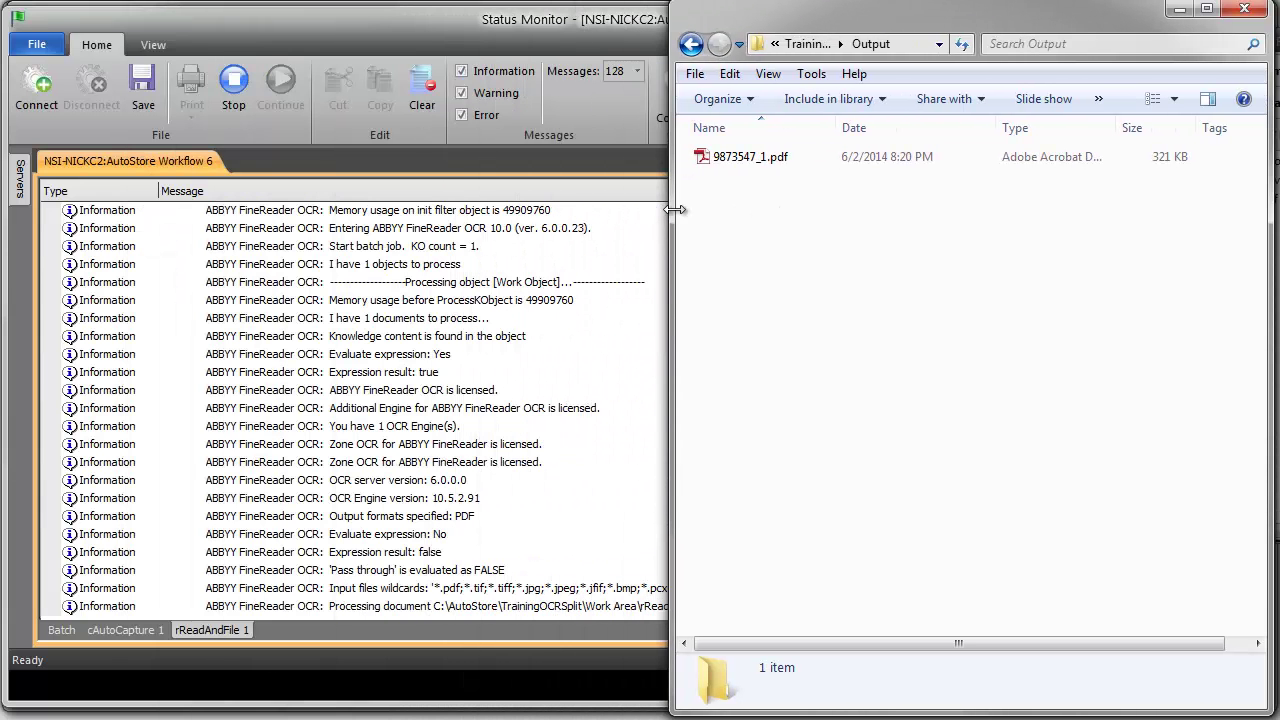
left_click(510, 25)
mouse_move(1276, 358)
left_mouse_down()
mouse_move(829, 365)
mouse_move(1268, 372)
left_mouse_up()
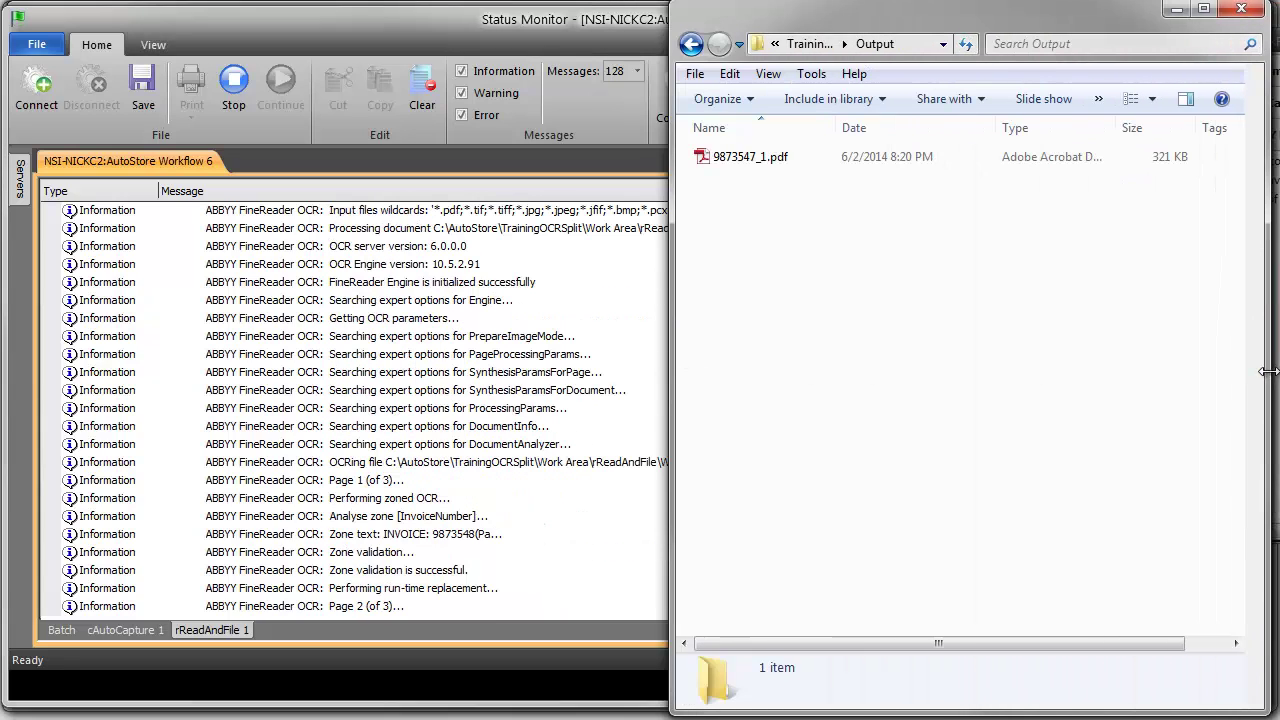
left_click_drag(808, 37, 305, 40)
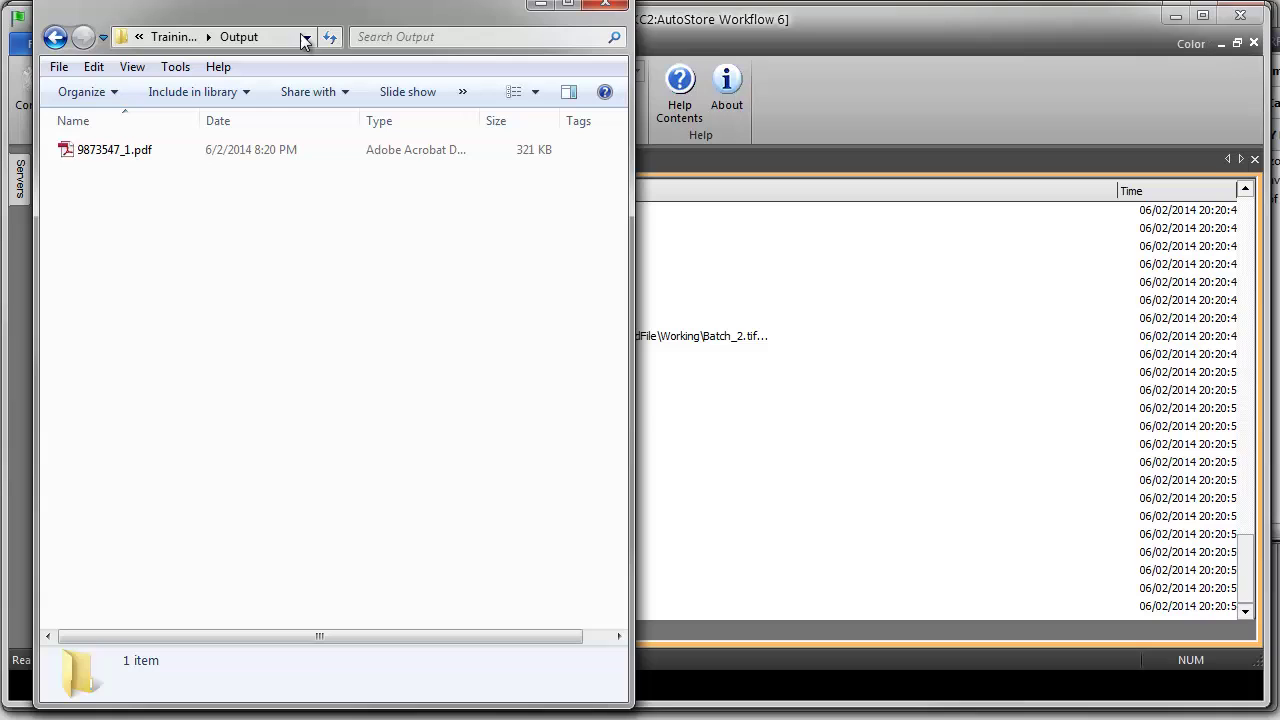
left_click_drag(633, 264, 350, 280)
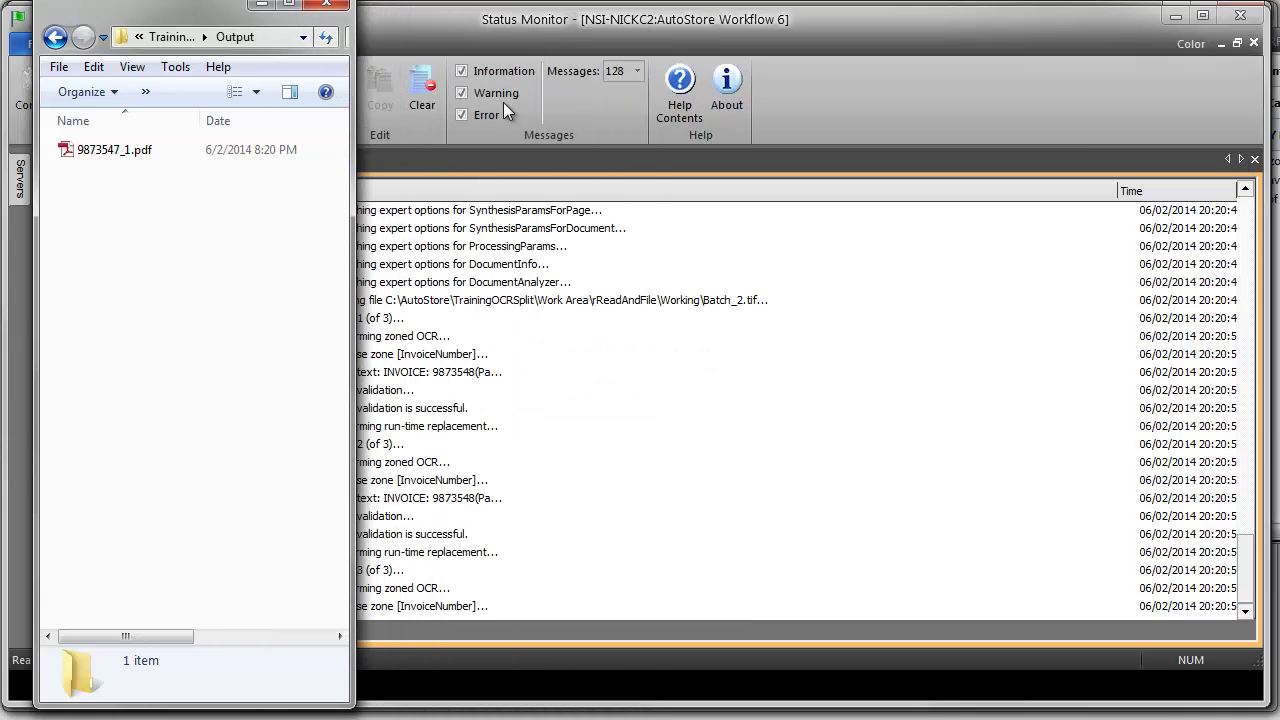
Narrow the log window and widen the Output folder window to show file types
left_click(380, 300)
left_click_drag(8, 371, 381, 372)
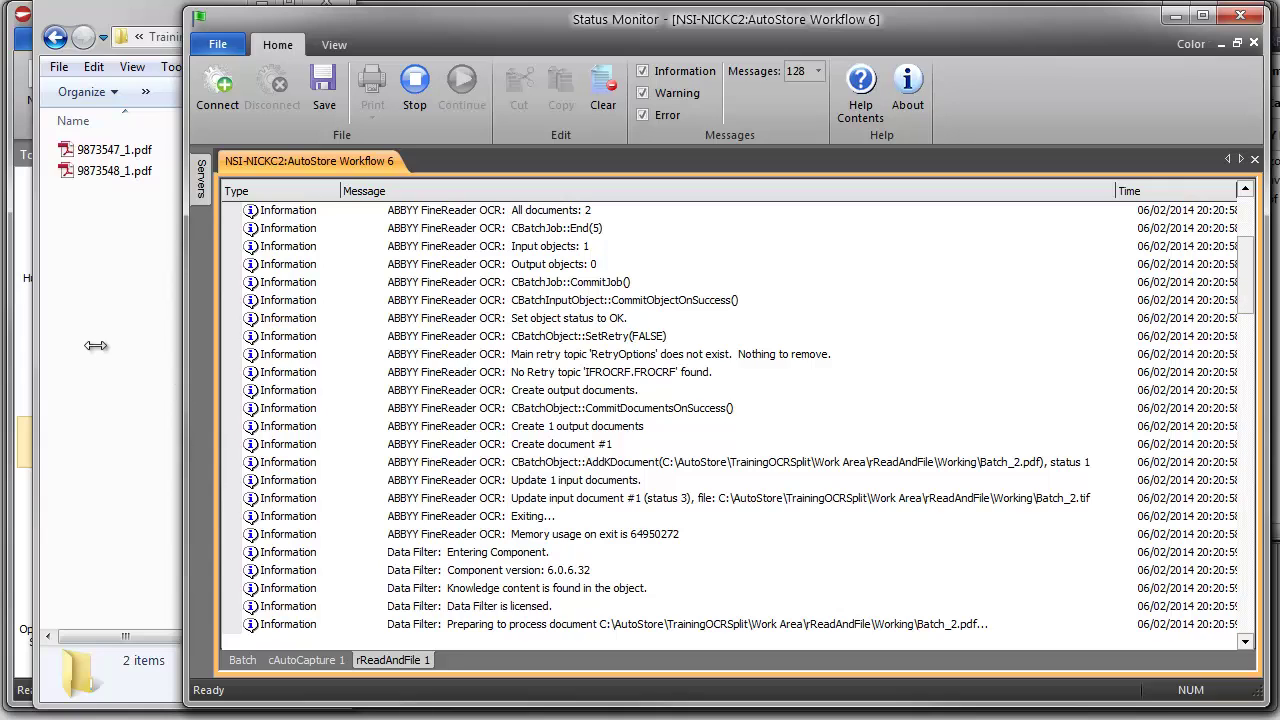
left_click_drag(192, 394, 487, 394)
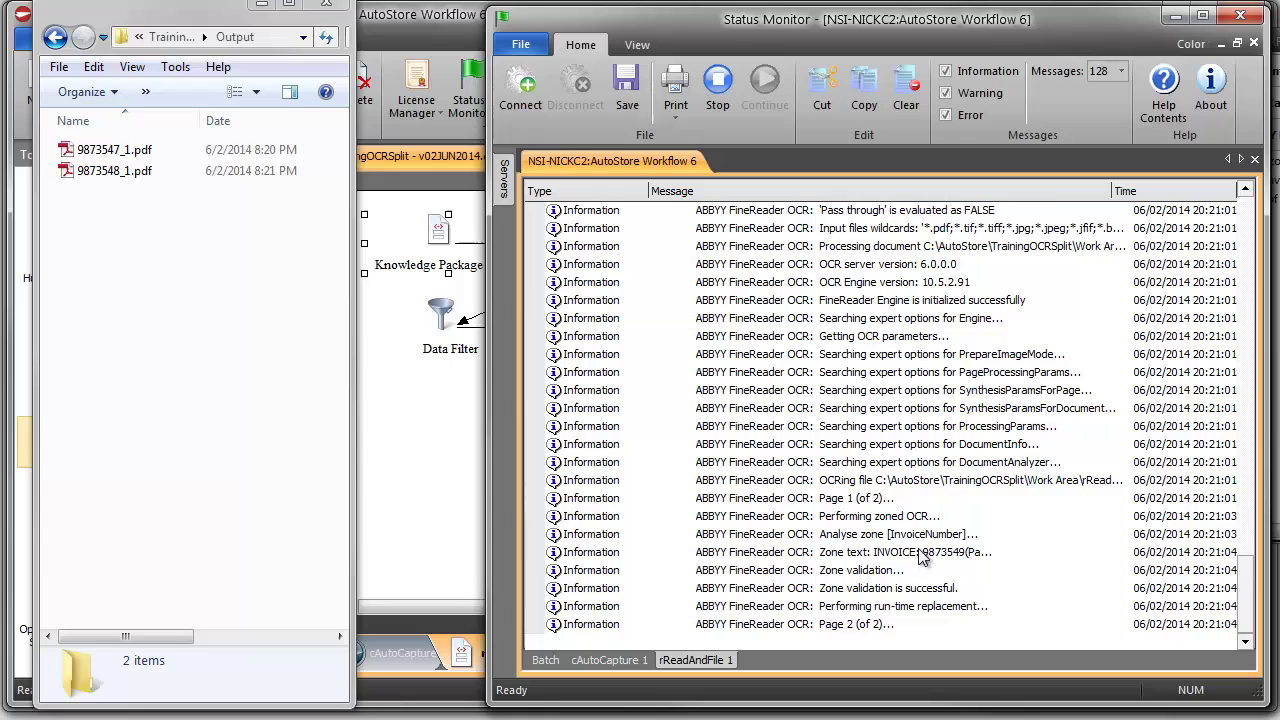
scroll(909, 621, "up", 10)
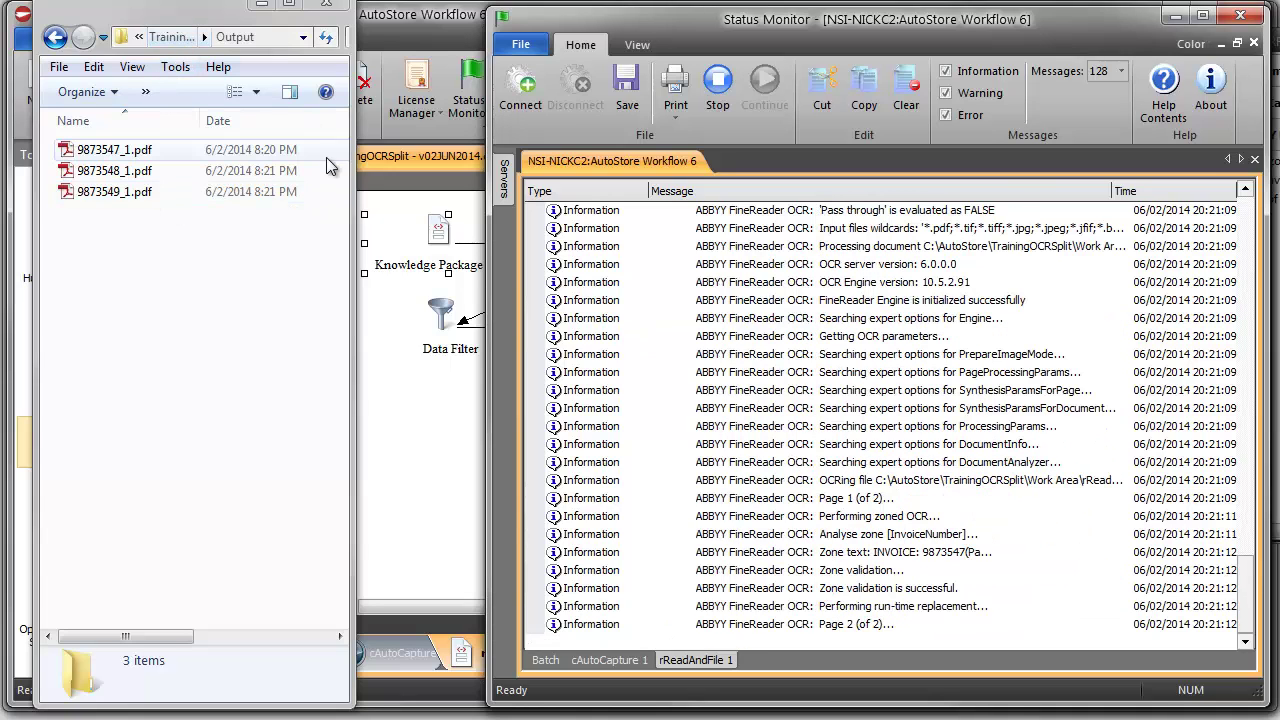
left_click_drag(355, 160, 495, 160)
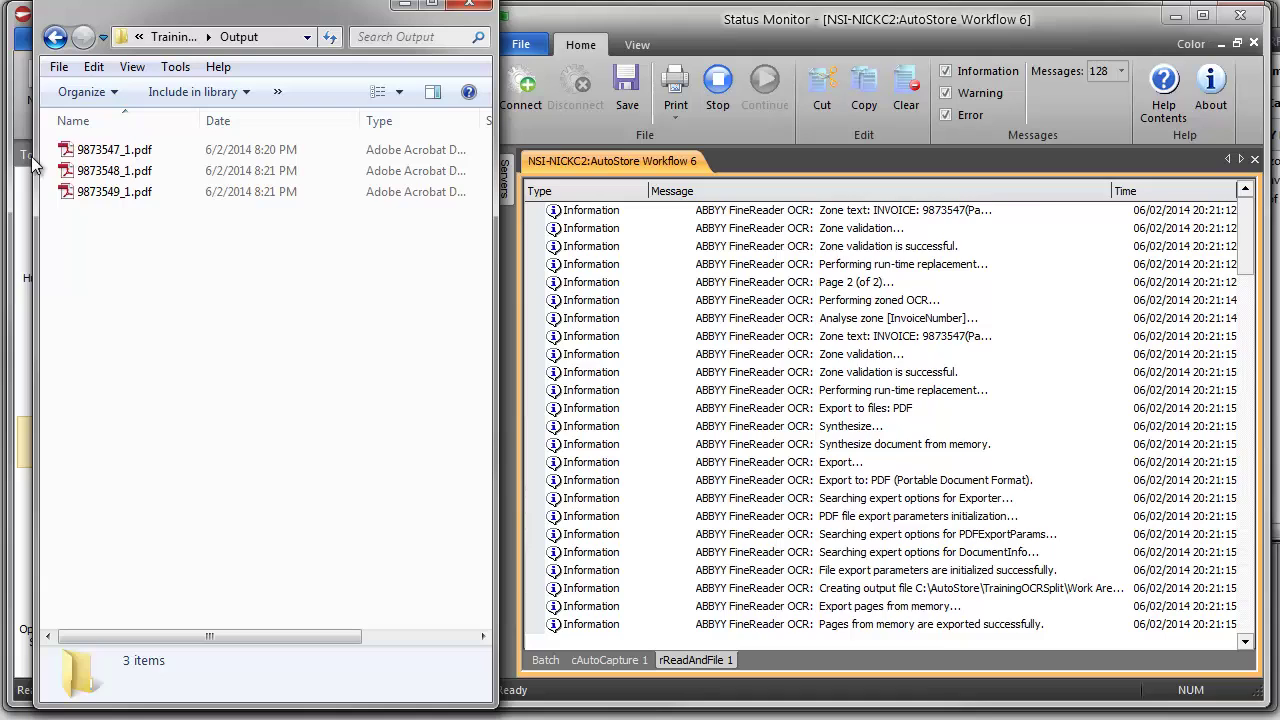
left_click_drag(36, 80, 18, 80)
Open Work Area > rReadAndFile > Inbound and select the queued ASX zip until it is consumed
left_click(141, 40)
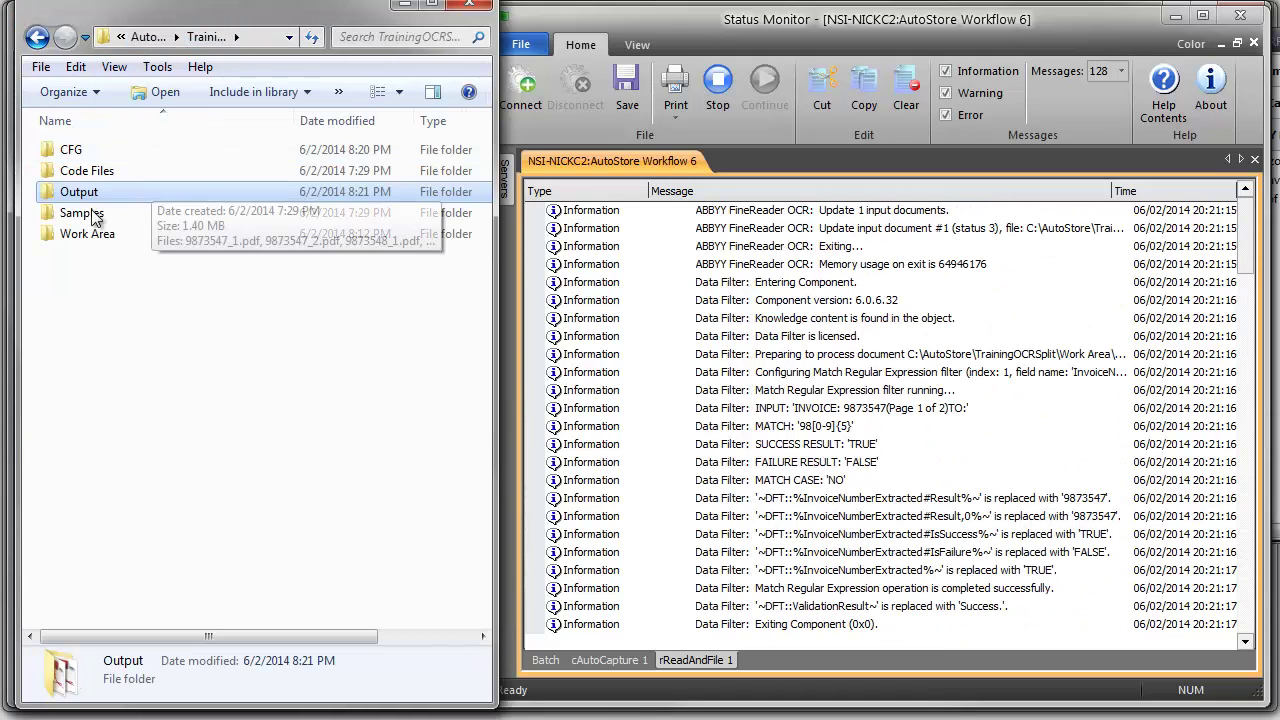
double_click(84, 236)
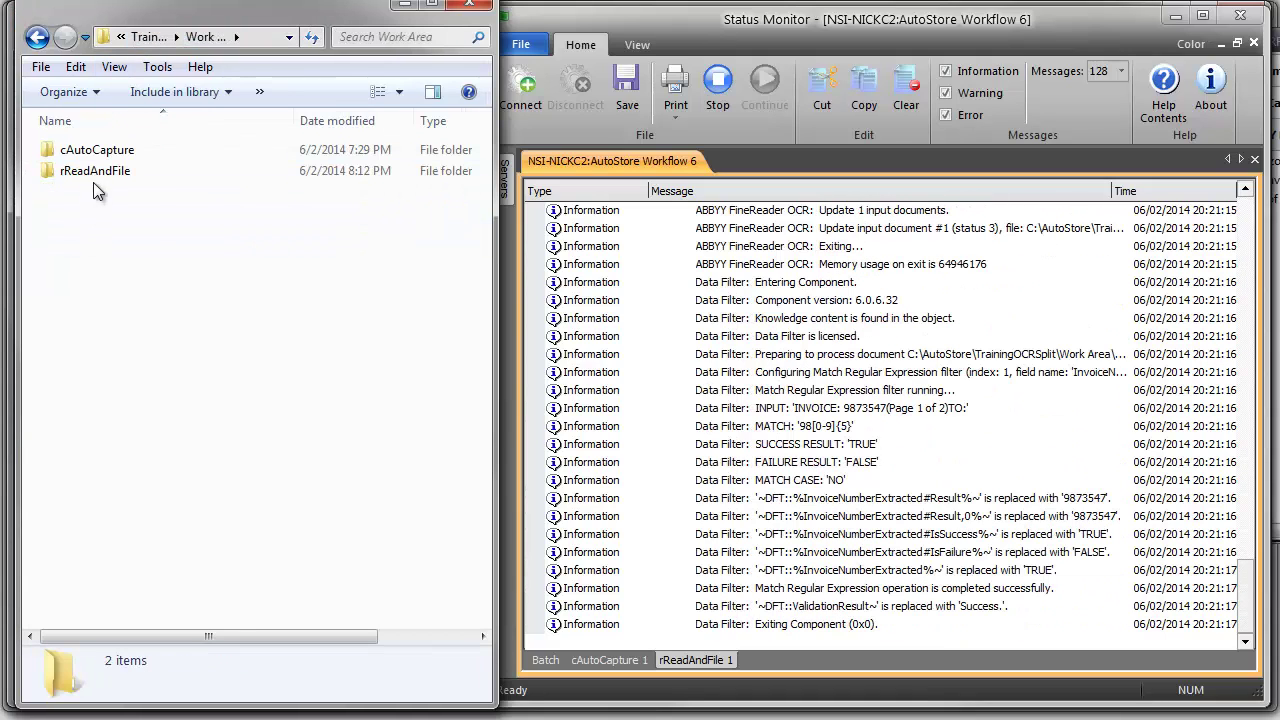
double_click(92, 171)
left_click(98, 152)
double_click(96, 151)
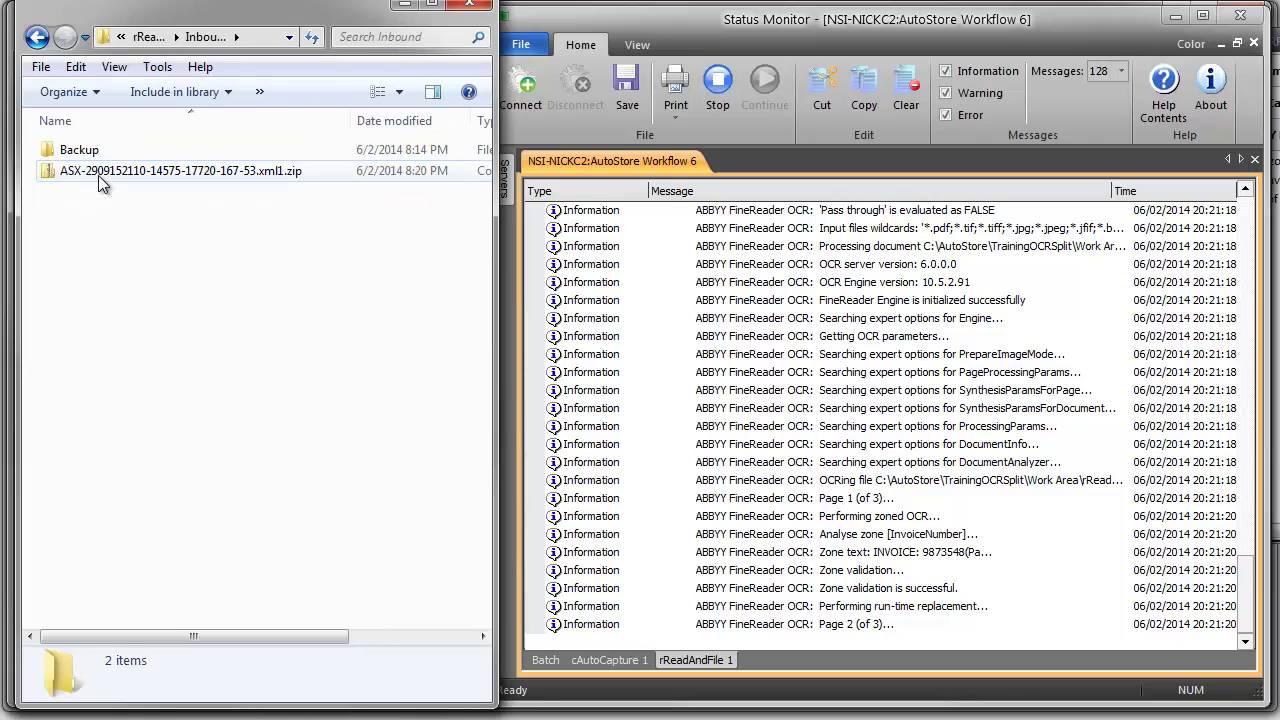
left_click(98, 175)
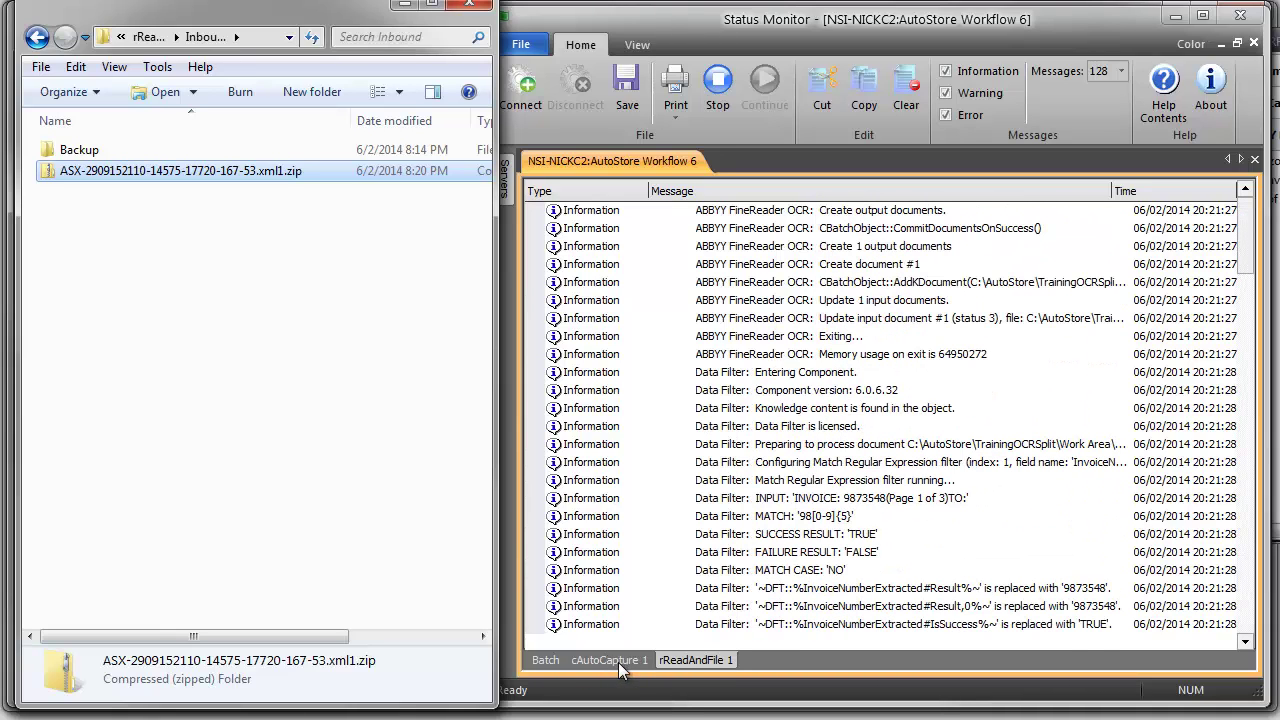
left_click_drag(152, 238, 362, 489)
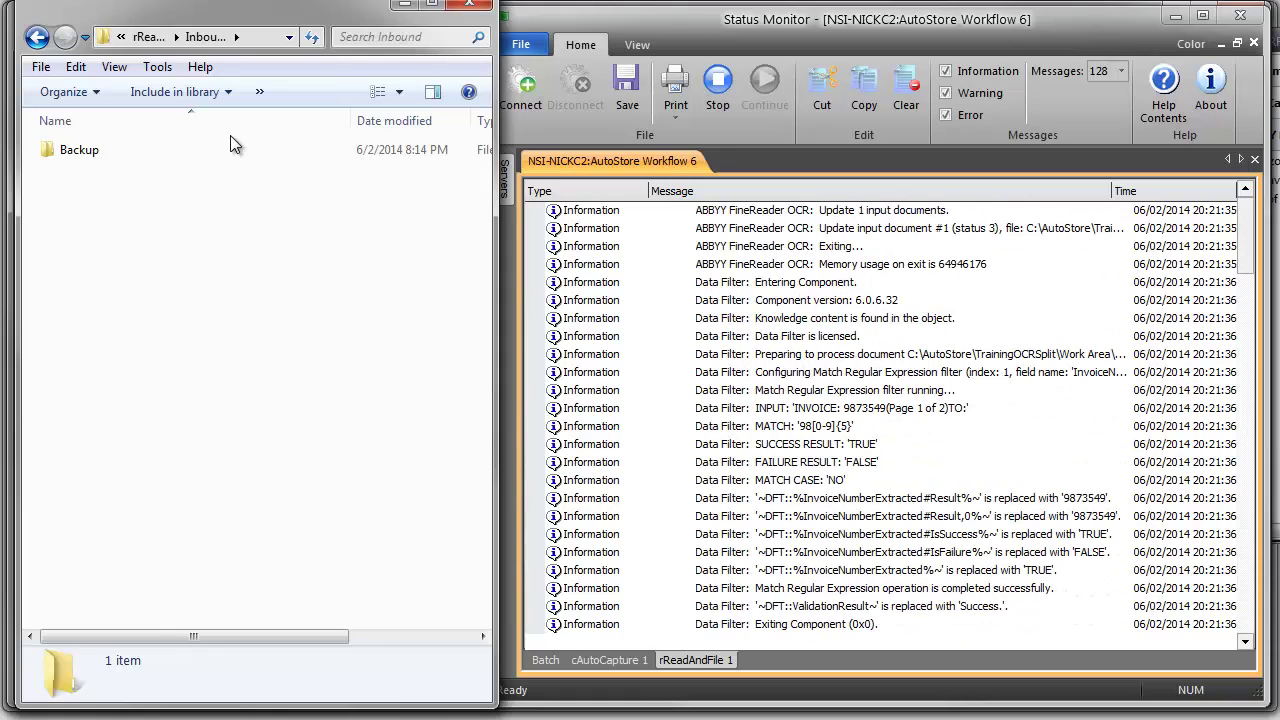
Copy the three ASX files from Inbound\Backup and paste them back into Inbound
double_click(80, 152)
left_click_drag(280, 320, 190, 142)
right_click(164, 181)
left_click(256, 511)
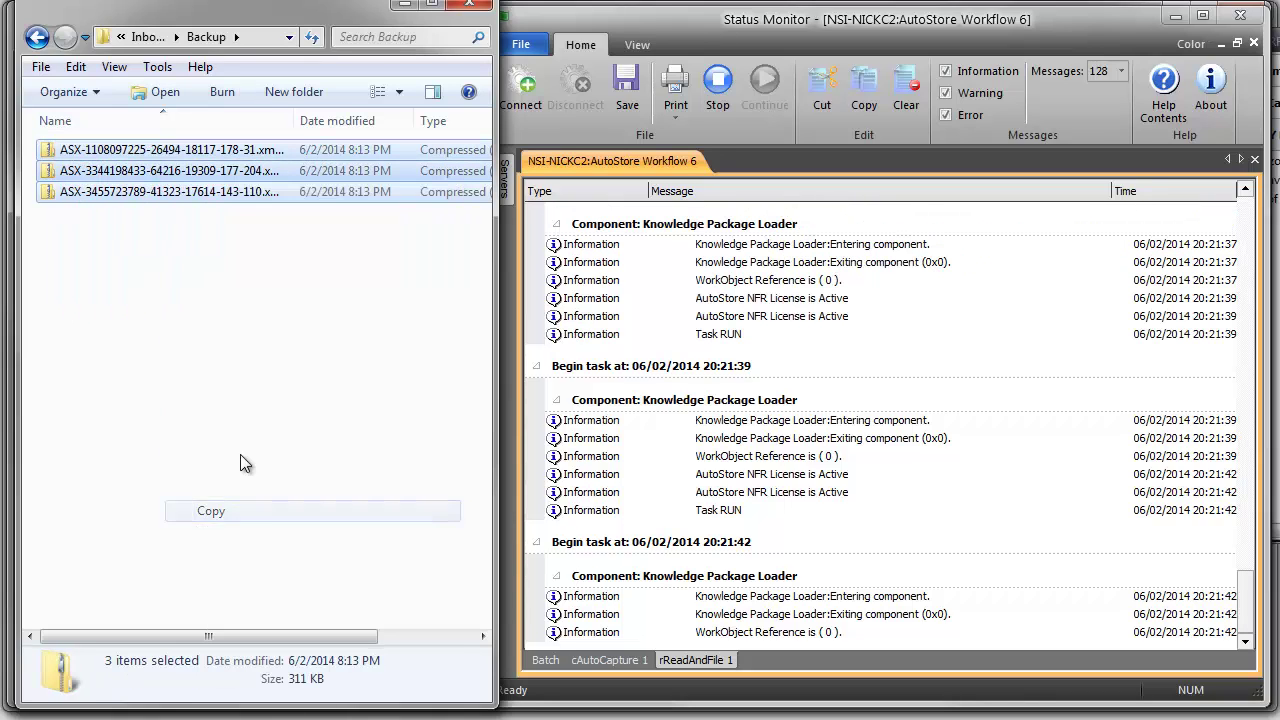
key("BackSpace")
right_click(161, 232)
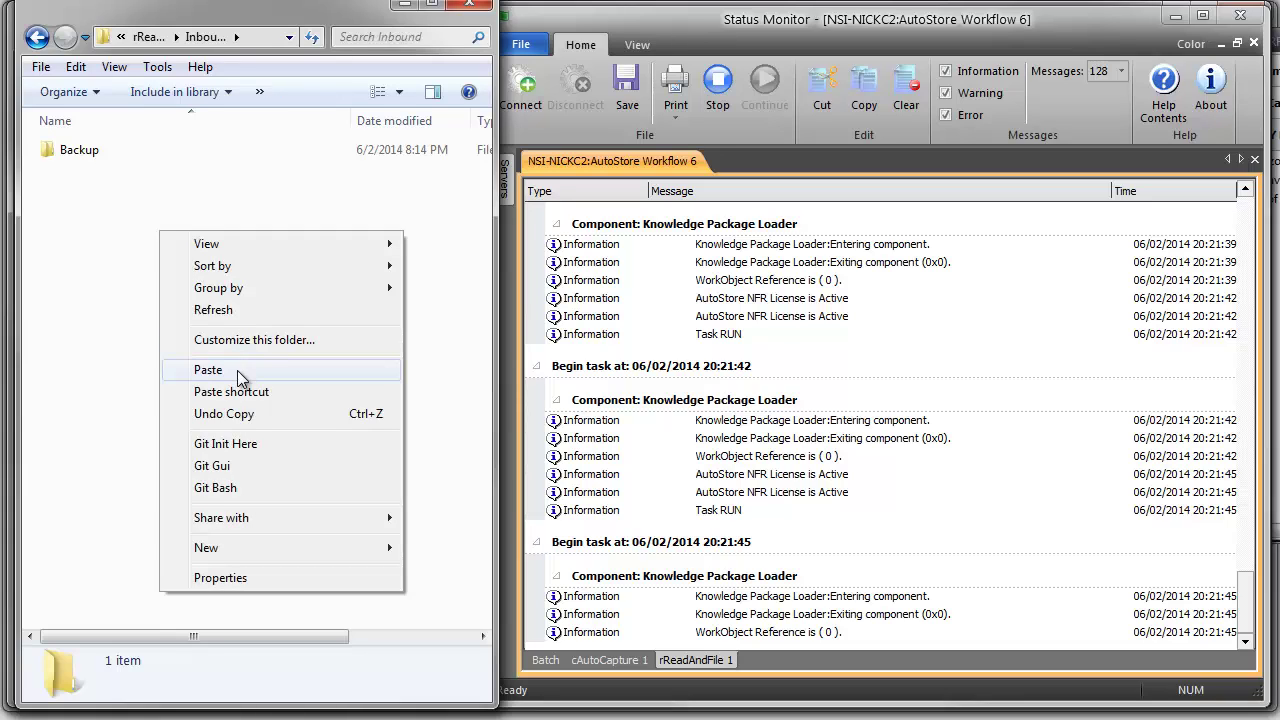
left_click(237, 370)
left_click(163, 305)
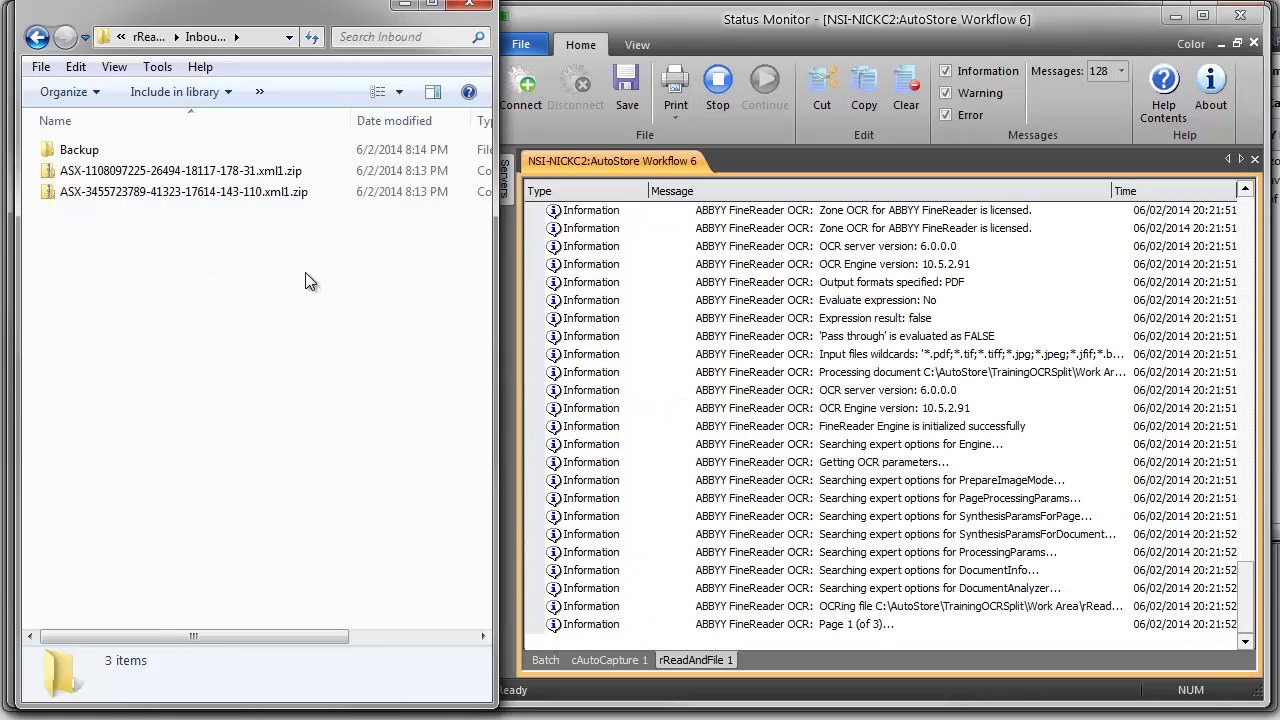
Open TrainingOCRSplit\Output and review the six PDFs for invoices 9873547–9873549
left_click(150, 37)
left_click(148, 37)
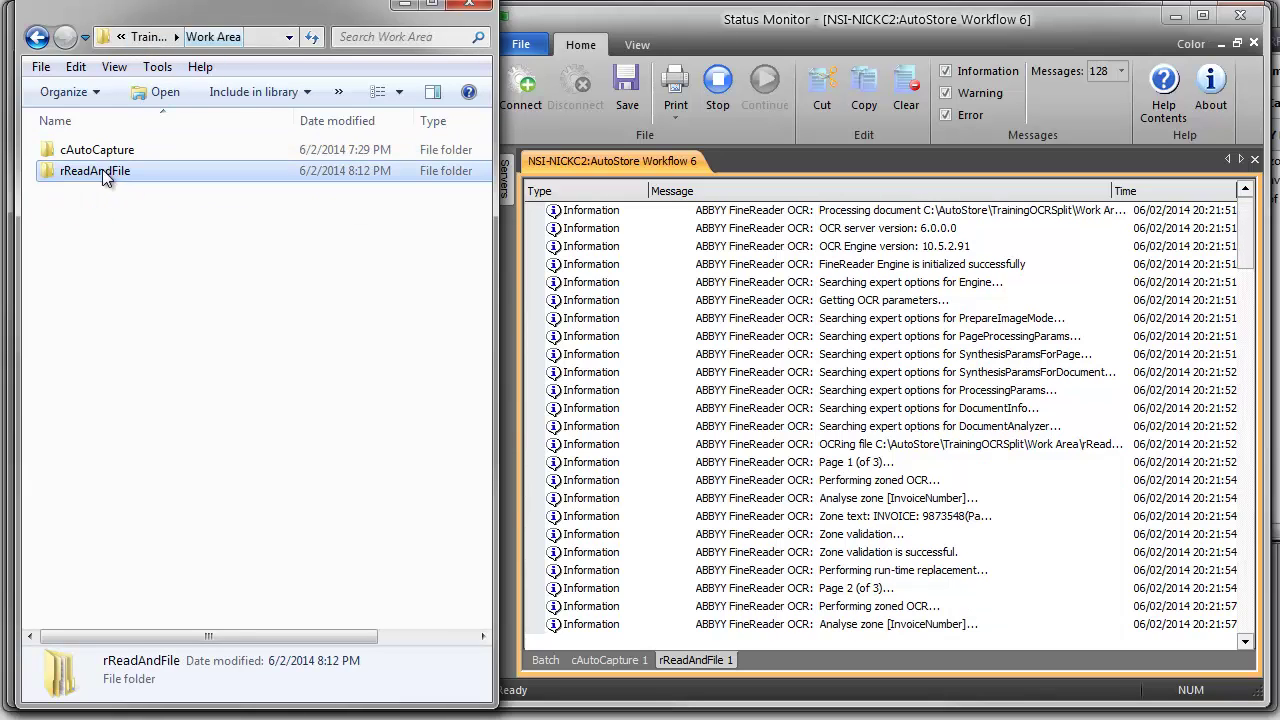
left_click(148, 37)
double_click(100, 194)
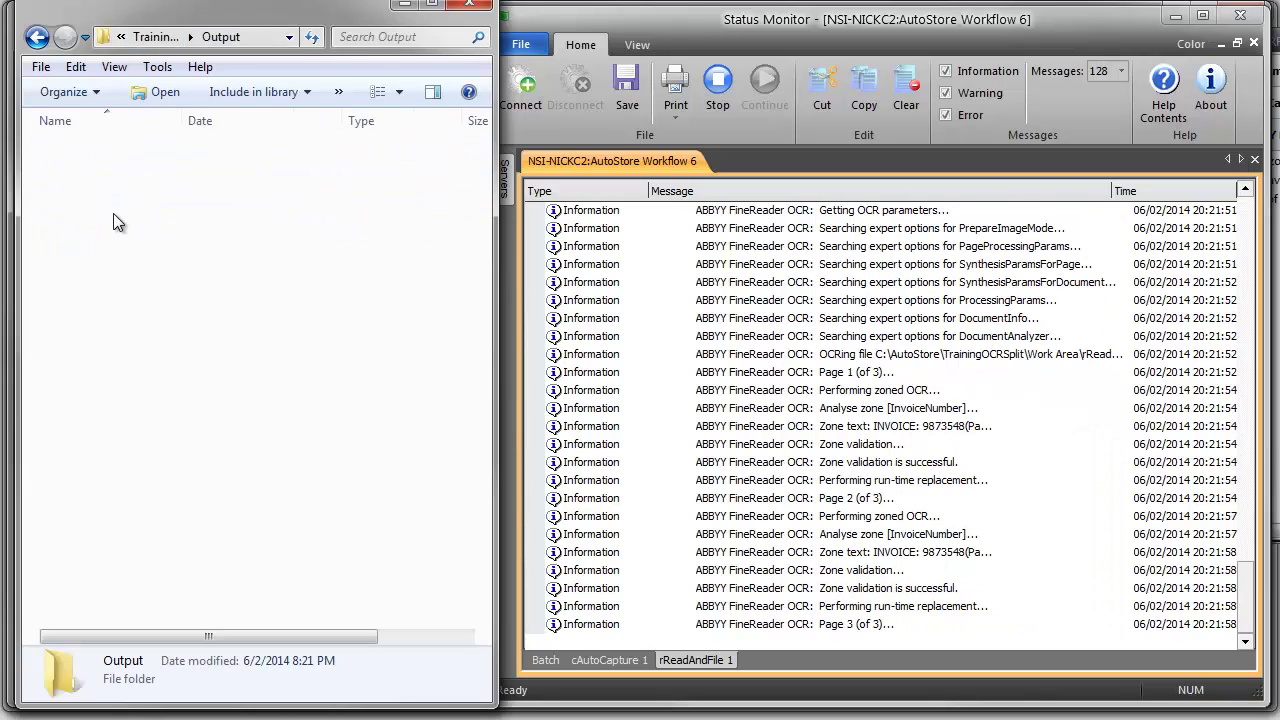
left_click_drag(243, 386, 45, 140)
left_click(164, 307)
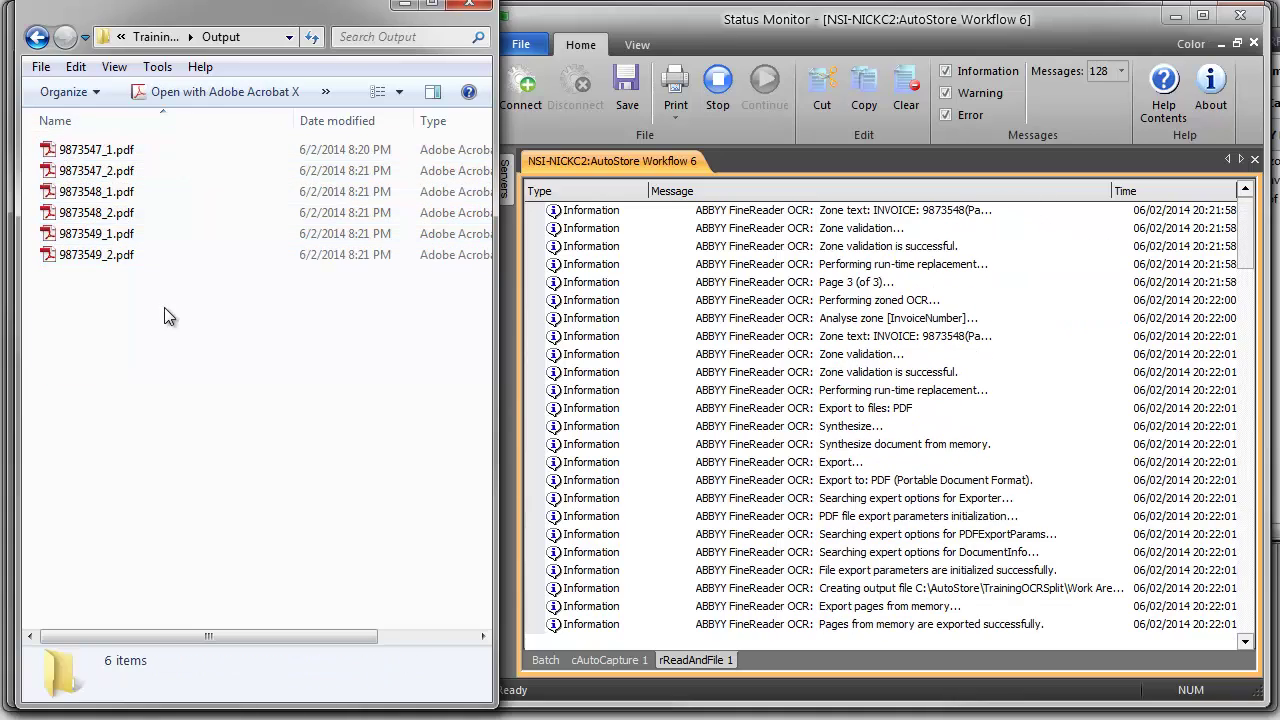